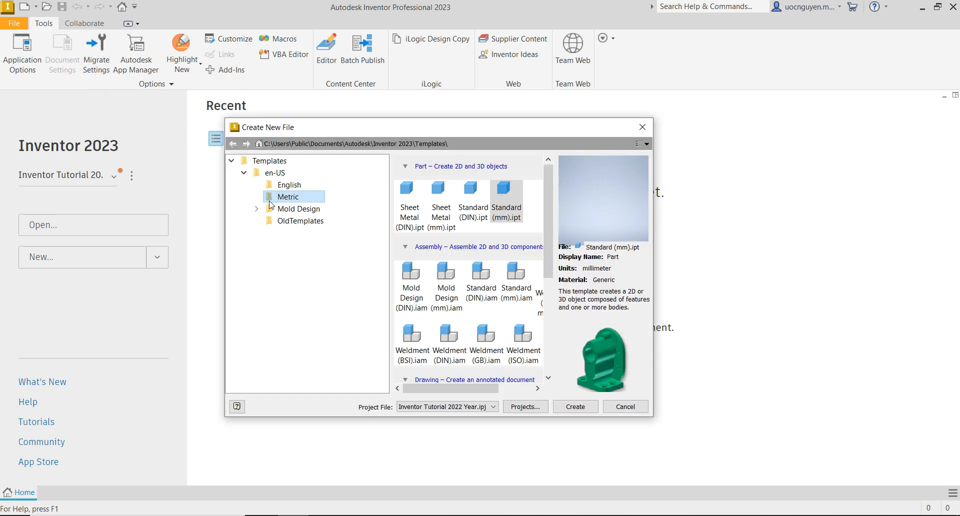
Create a new part from the metric Standard (mm).ipt template.
{"action": "left_click", "coordinate": [504, 200]}
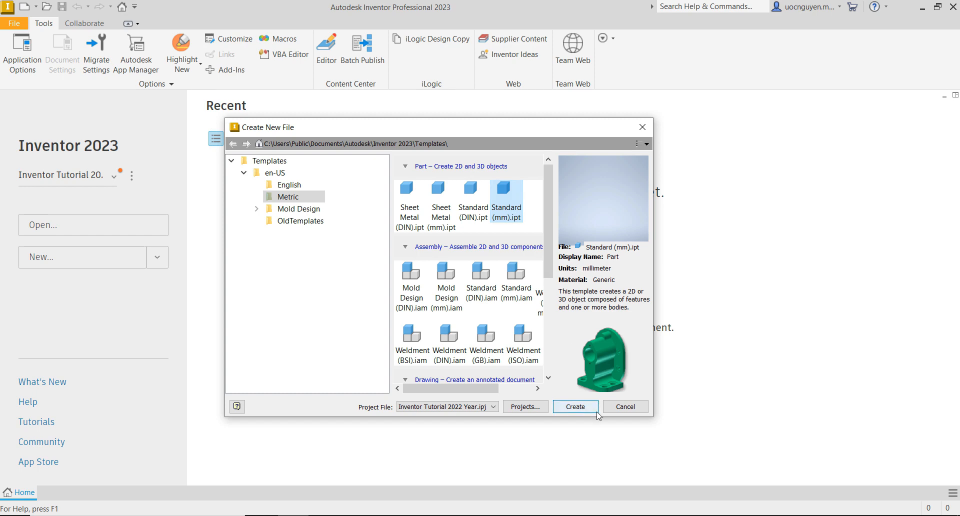
{"action": "left_click", "coordinate": [575, 407]}
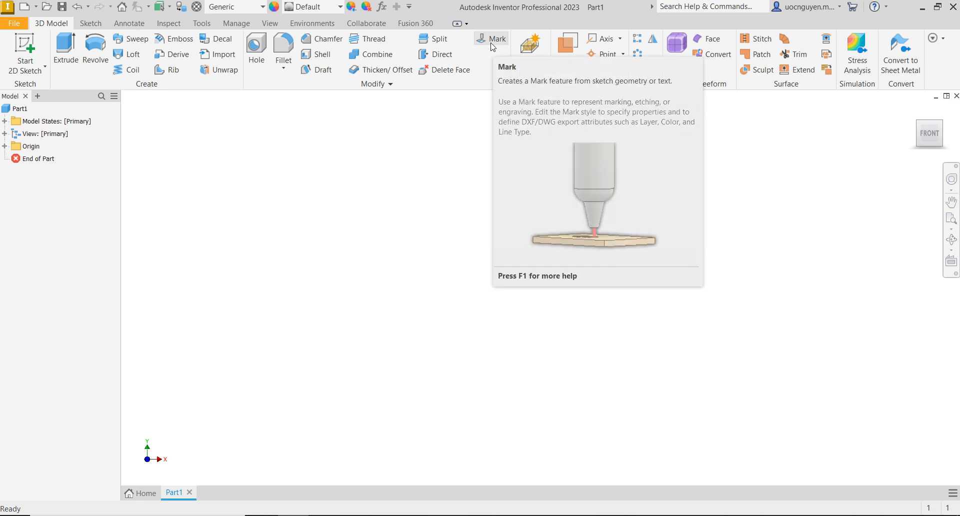
{"action": "left_click", "coordinate": [131, 24]}
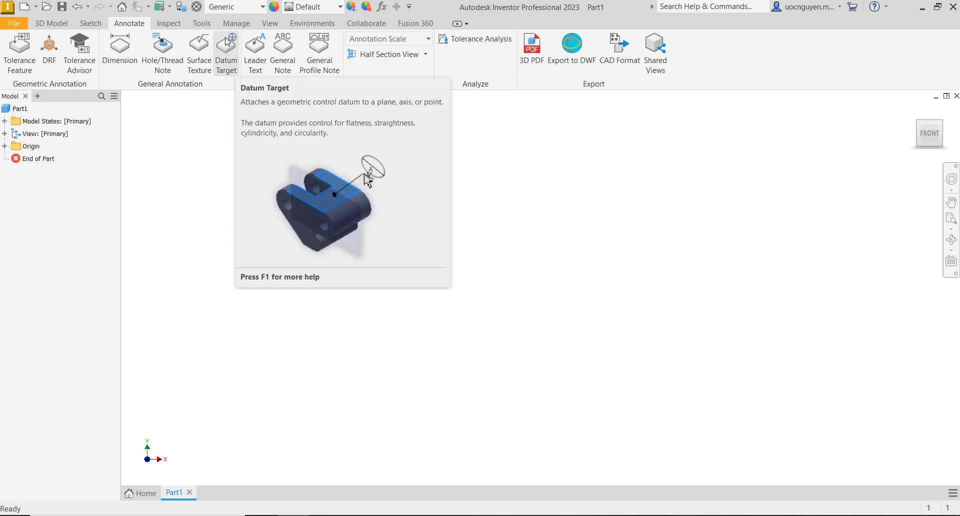
{"action": "left_click", "coordinate": [418, 29]}
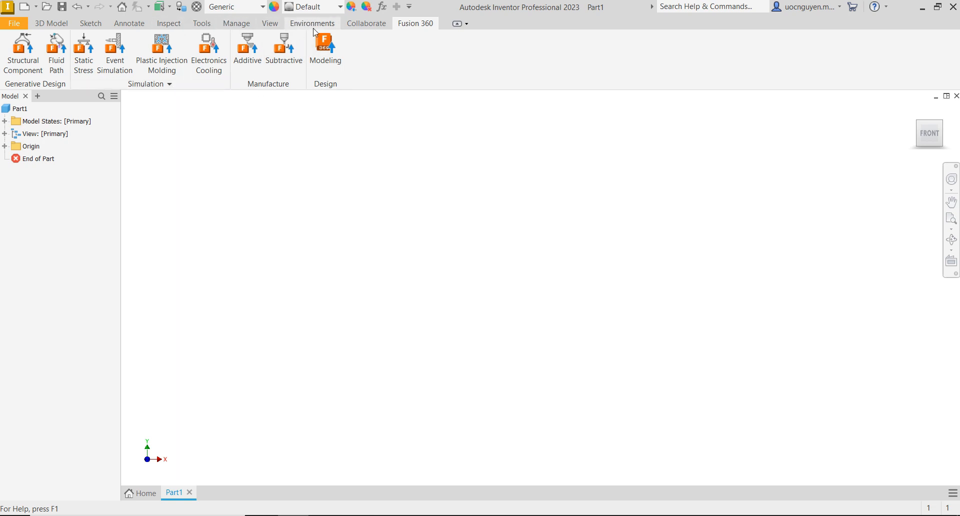
{"action": "left_click", "coordinate": [360, 29]}
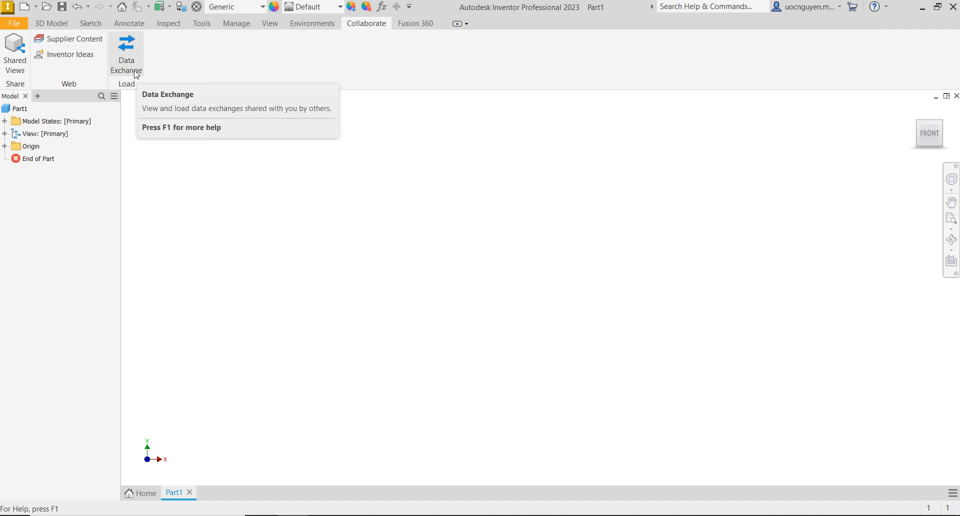
{"action": "left_click", "coordinate": [51, 23]}
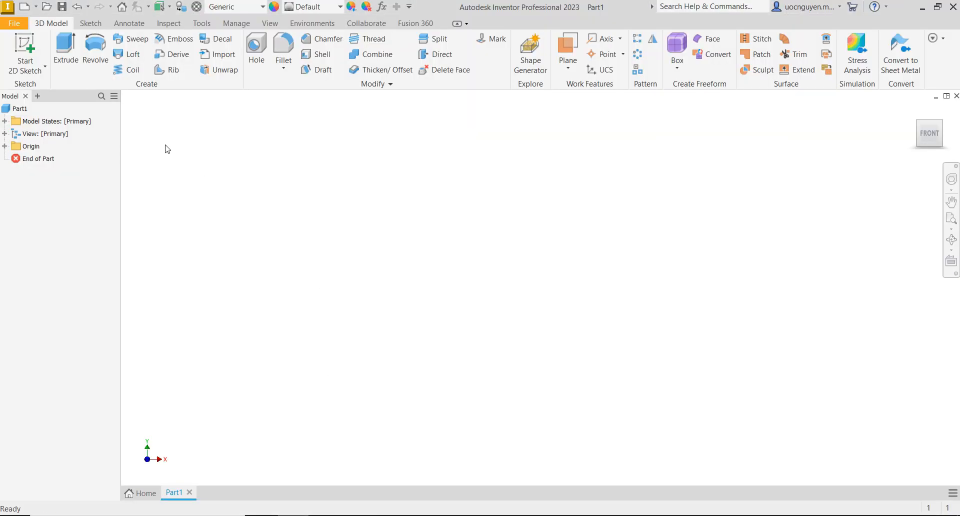
Start a sketch on the front origin plane and draw a closed inverted-L line profile about 72 mm wide and 49 mm high.
{"action": "left_click", "coordinate": [45, 61]}
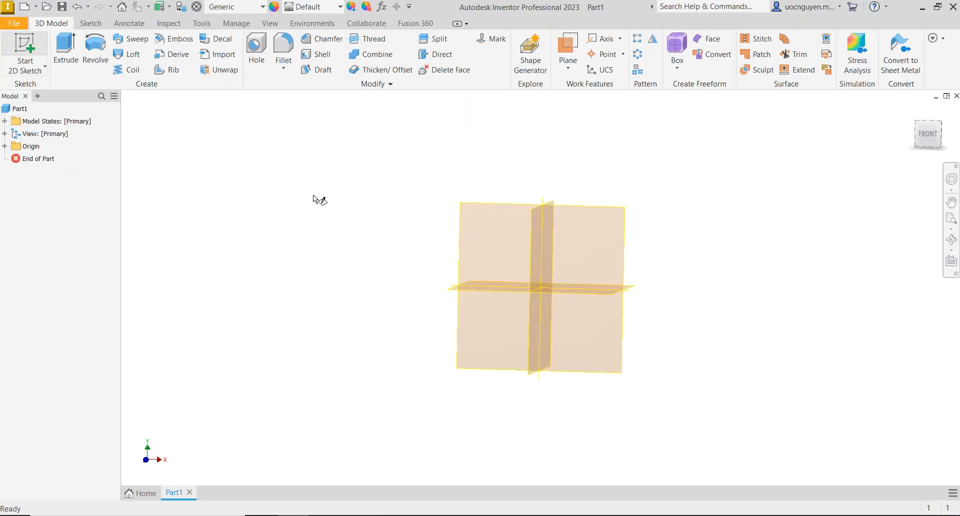
{"action": "left_click", "coordinate": [498, 168]}
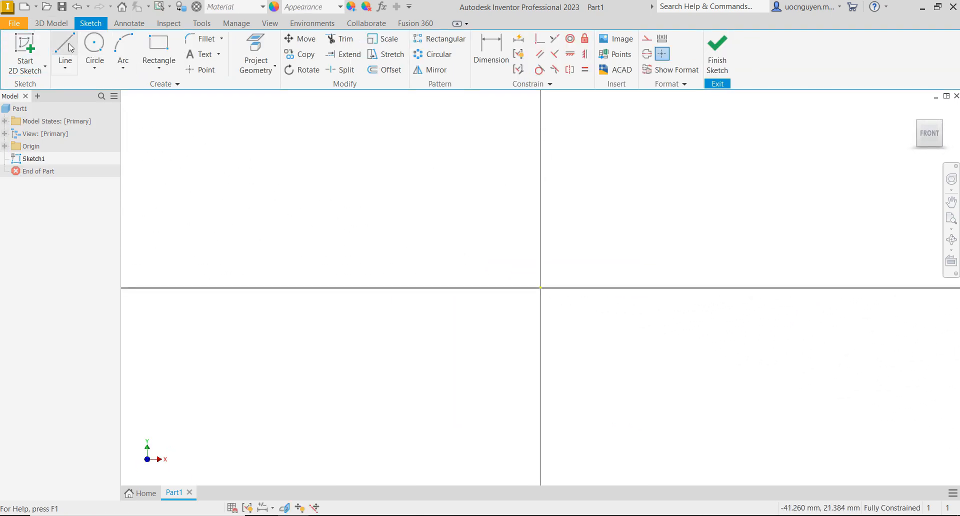
{"action": "left_click", "coordinate": [69, 48]}
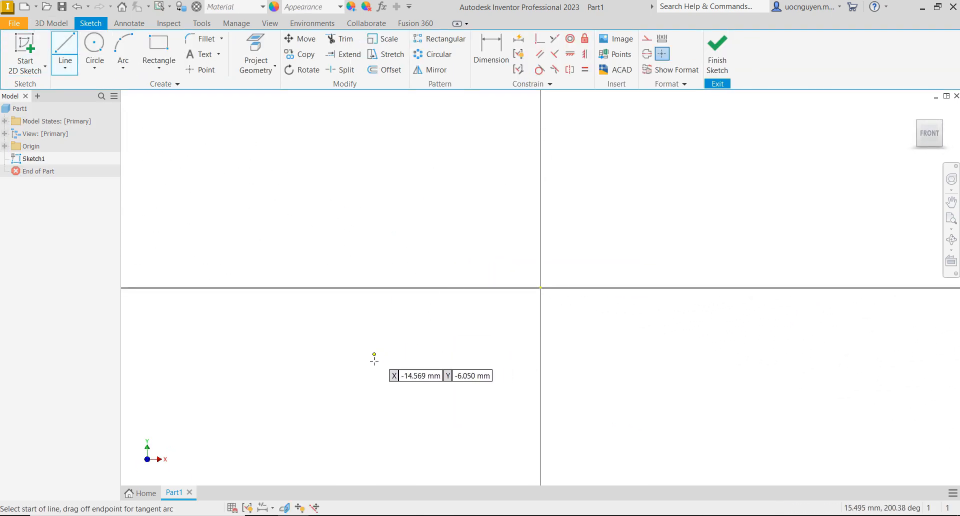
{"action": "scroll", "coordinate": [452, 332], "scroll_direction": "down", "scroll_amount": 2}
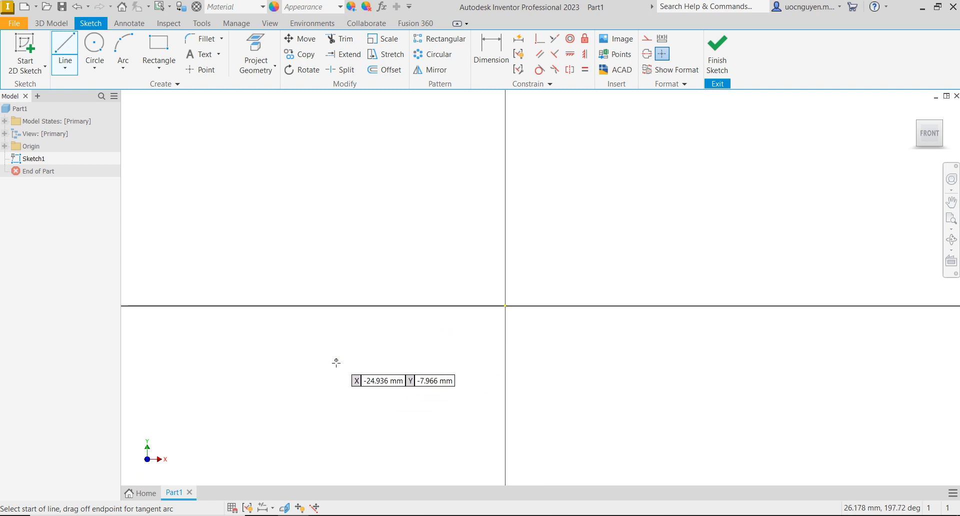
{"action": "scroll", "coordinate": [471, 353], "scroll_direction": "down", "scroll_amount": 1}
{"action": "left_click", "coordinate": [354, 376]}
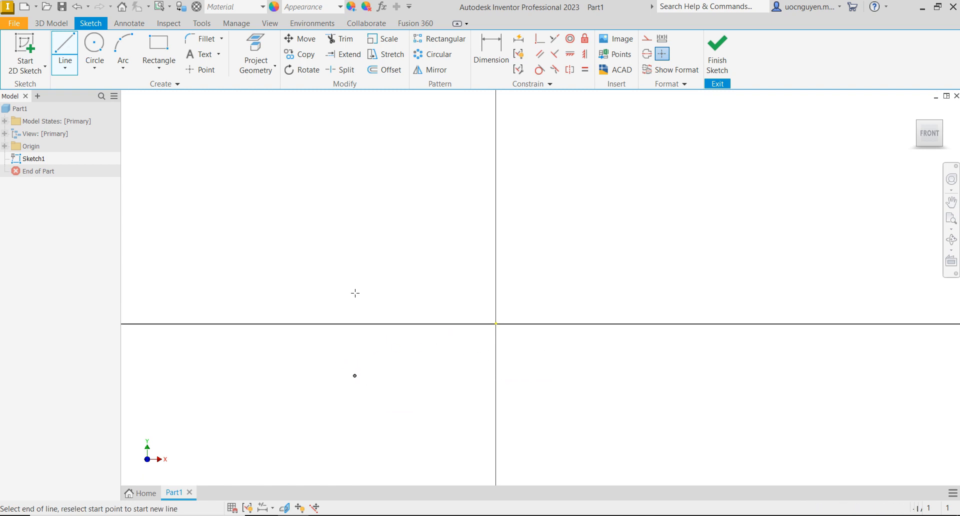
{"action": "left_click", "coordinate": [354, 179]}
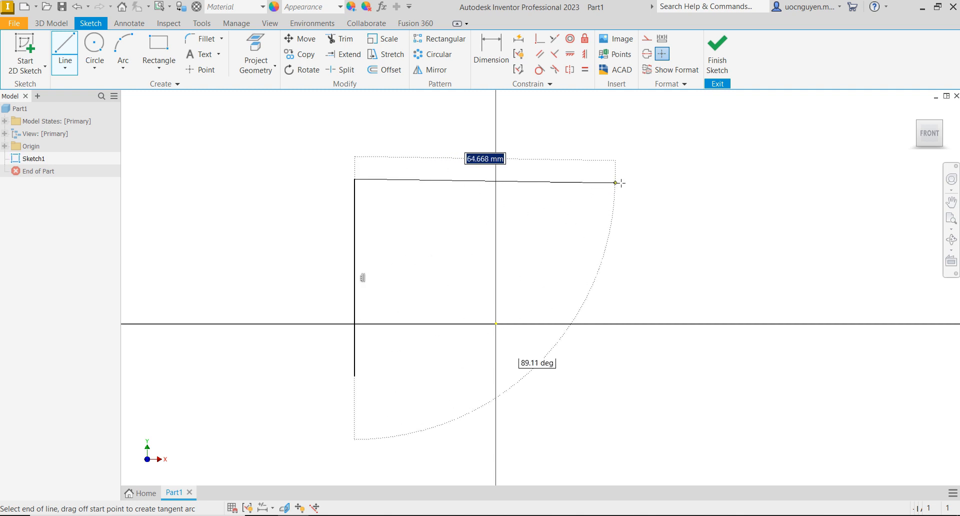
{"action": "left_click", "coordinate": [641, 179]}
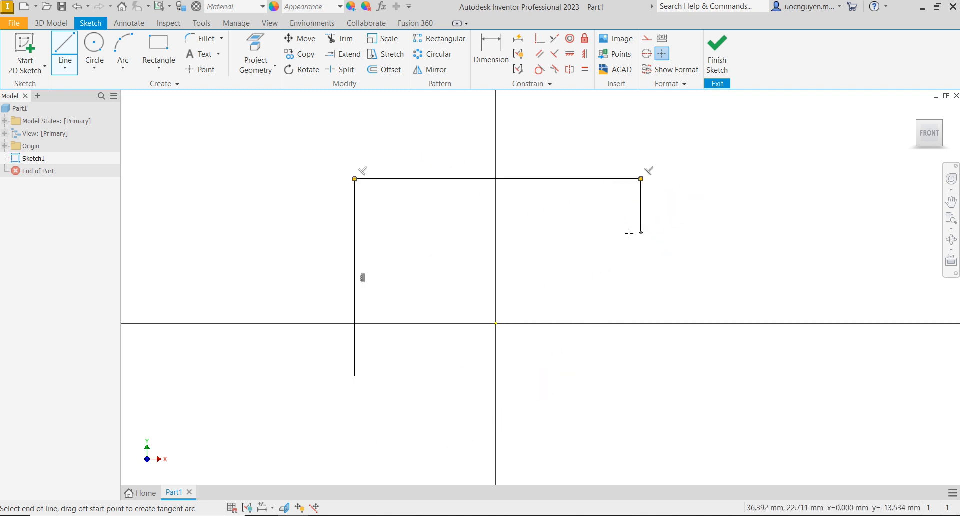
{"action": "left_click", "coordinate": [630, 233]}
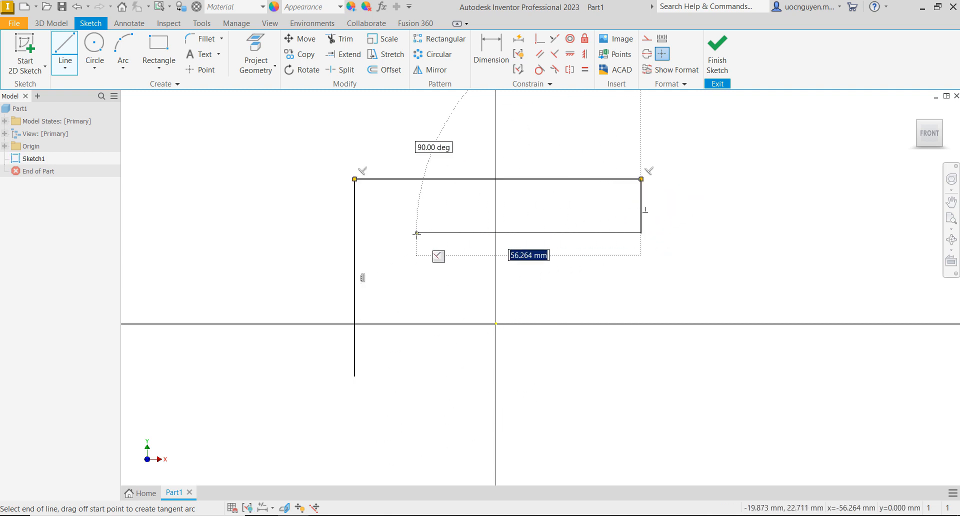
{"action": "left_click", "coordinate": [416, 376]}
{"action": "left_click", "coordinate": [353, 377]}
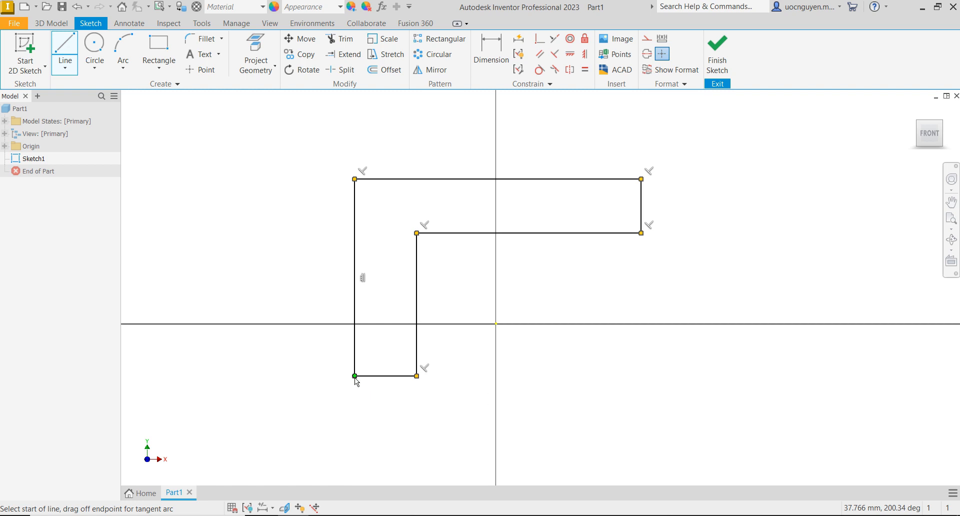
{"action": "key", "text": "Escape"}
Dimension the overall height of the L profile to 50 mm between its top and bottom edges.
{"action": "key", "text": "d"}
{"action": "left_click", "coordinate": [377, 182]}
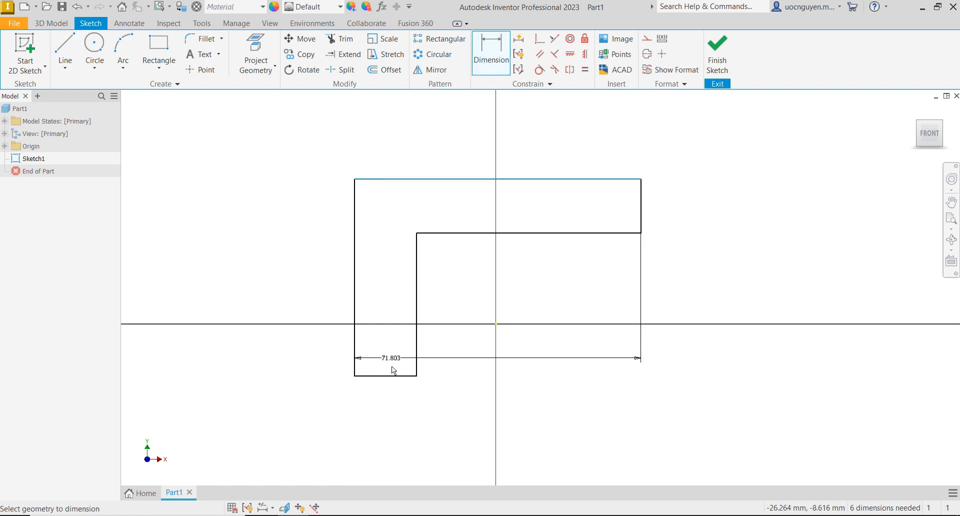
{"action": "left_click", "coordinate": [394, 376]}
{"action": "left_click", "coordinate": [293, 278]}
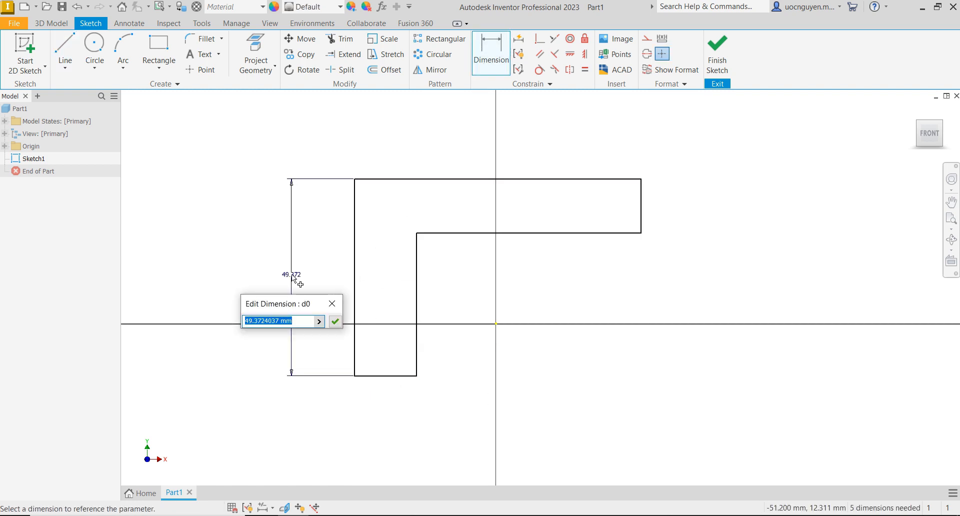
{"action": "type", "text": "50"}
{"action": "key", "text": "Return"}
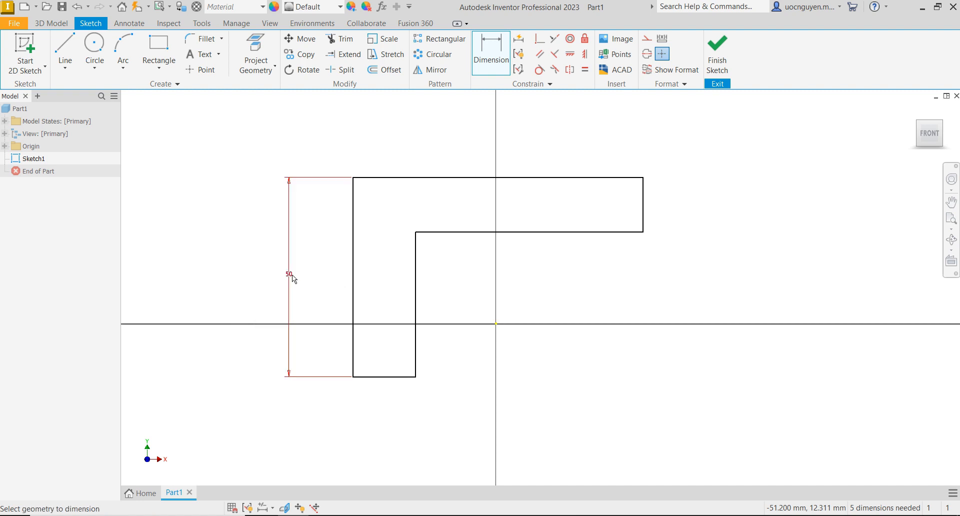
Dimension the bottom edge of the vertical leg to 21.25 mm and the end edge of the horizontal arm to 25 mm.
{"action": "left_click", "coordinate": [400, 374]}
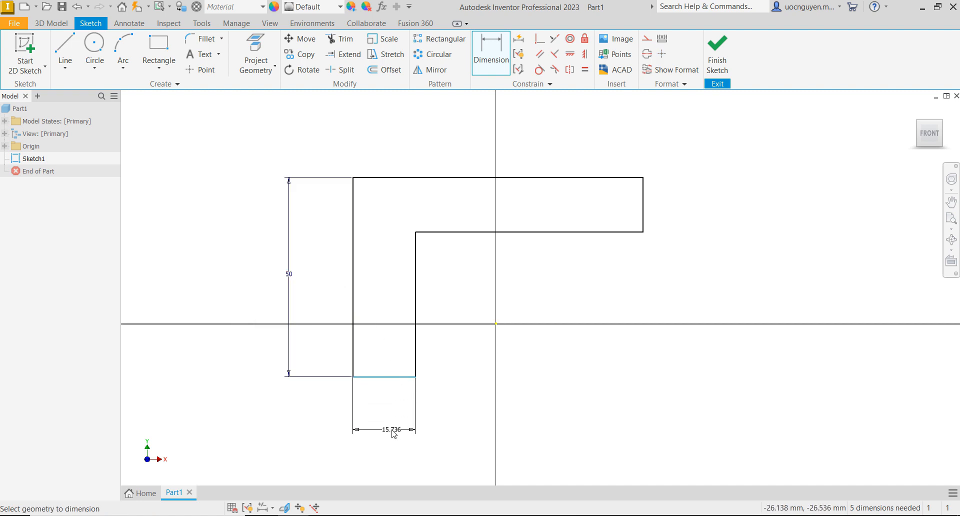
{"action": "left_click", "coordinate": [397, 432]}
{"action": "type", "text": "21.25"}
{"action": "key", "text": "Return"}
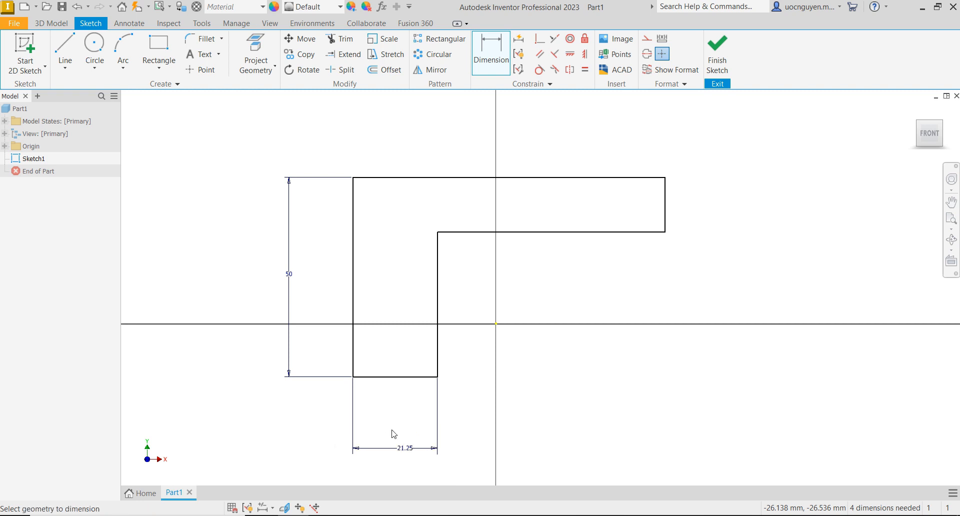
{"action": "left_click", "coordinate": [667, 193]}
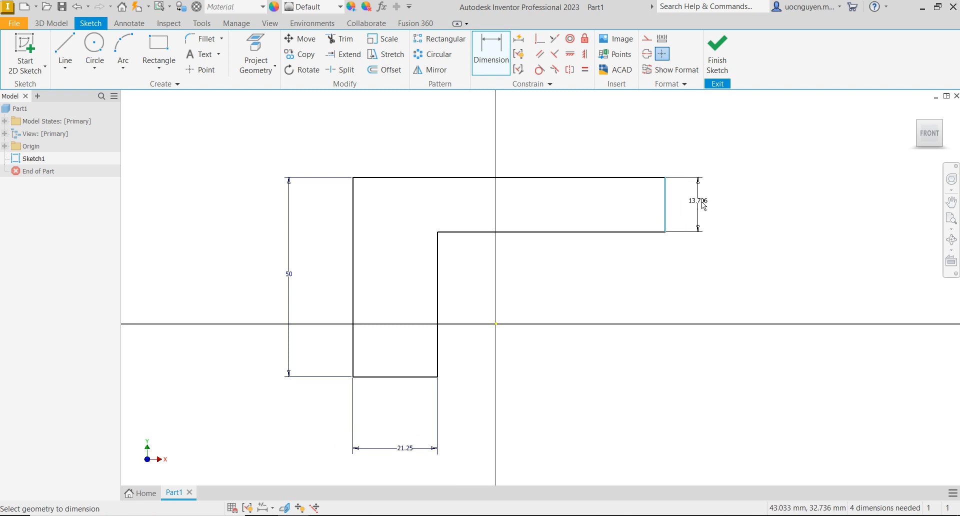
{"action": "left_click", "coordinate": [720, 206]}
{"action": "type", "text": "25"}
{"action": "key", "text": "Return"}
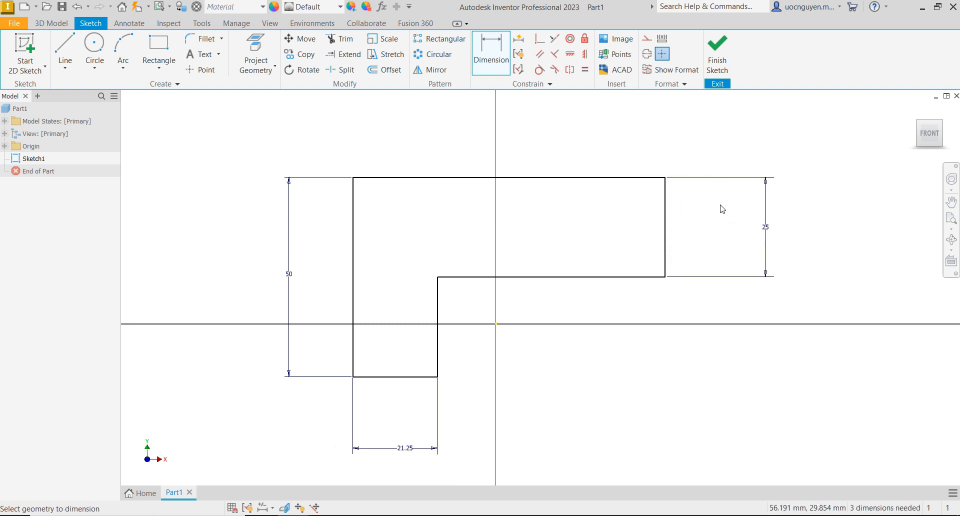
Dimension the overall width between the profile's outermost vertical edges to 83 mm.
{"action": "left_click", "coordinate": [354, 215]}
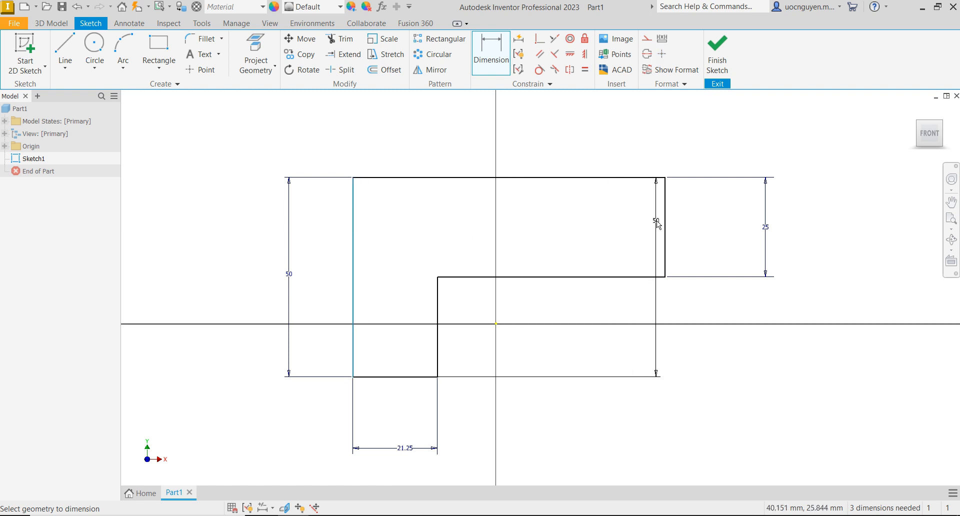
{"action": "left_click", "coordinate": [665, 225]}
{"action": "scroll", "coordinate": [541, 252], "scroll_direction": "down", "scroll_amount": 2}
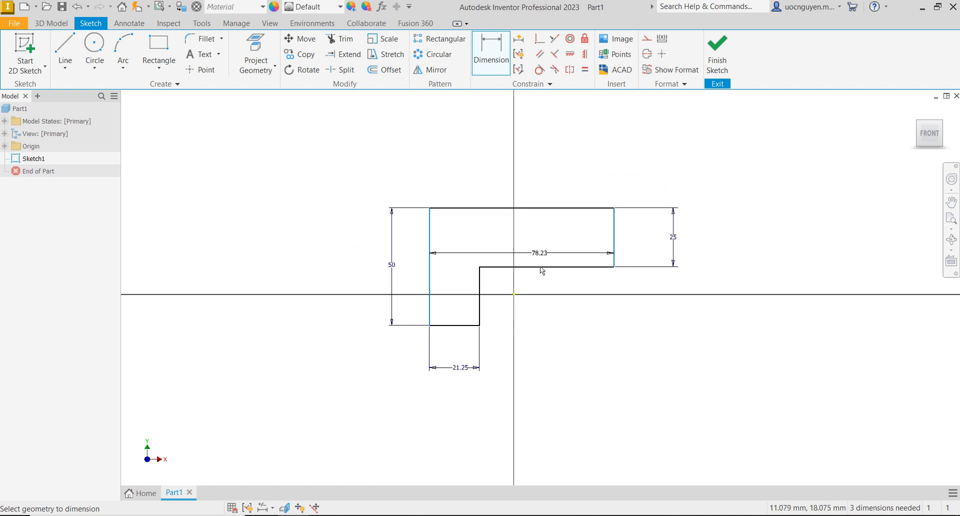
{"action": "left_click", "coordinate": [536, 403]}
{"action": "type", "text": "83"}
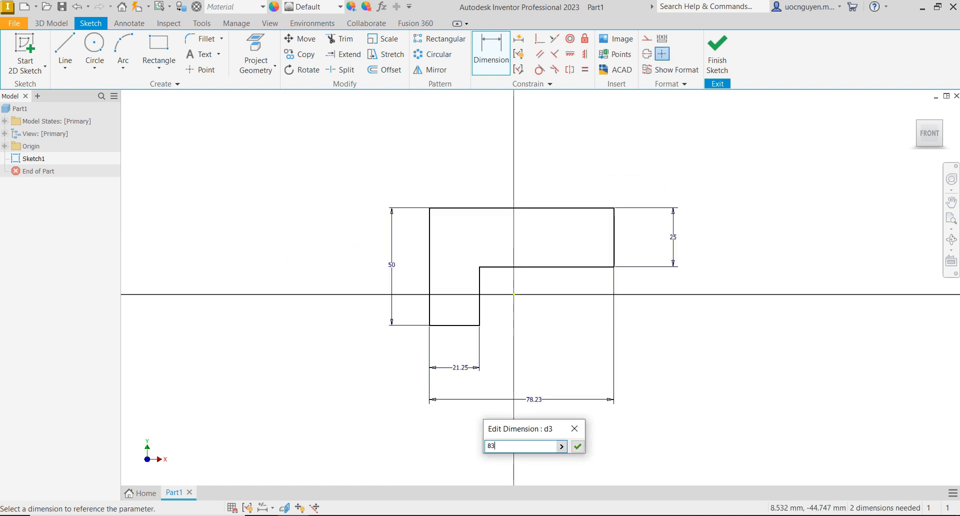
{"action": "key", "text": "Return"}
{"action": "key", "text": "Escape"}
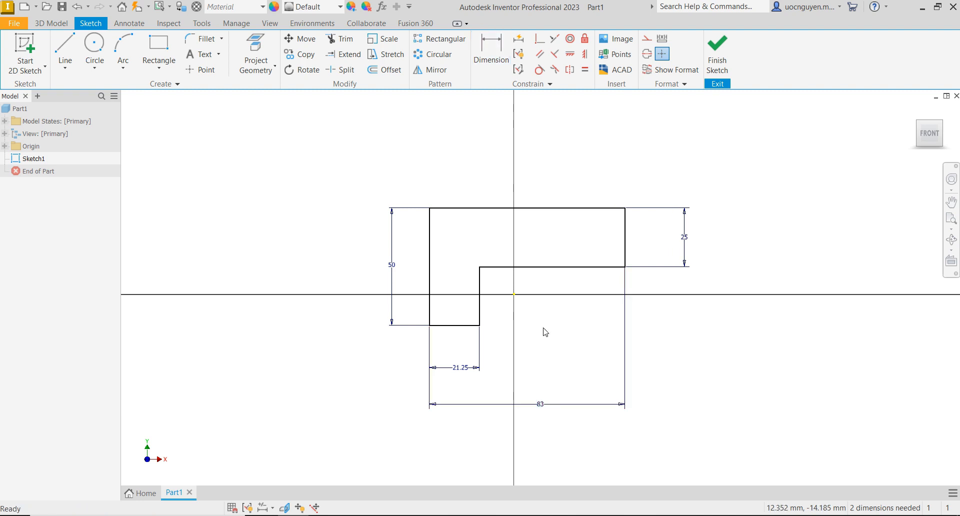
Fillet the profile's outer elbow corner with a 15 mm radius and its inner elbow corner with a 7.5 mm radius.
{"action": "left_click", "coordinate": [211, 44]}
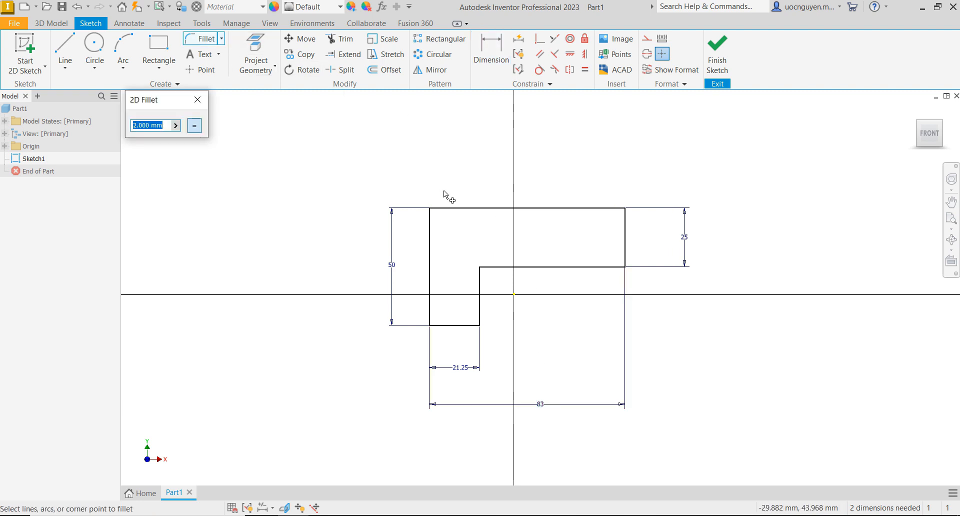
{"action": "type", "text": "15"}
{"action": "left_click", "coordinate": [451, 208]}
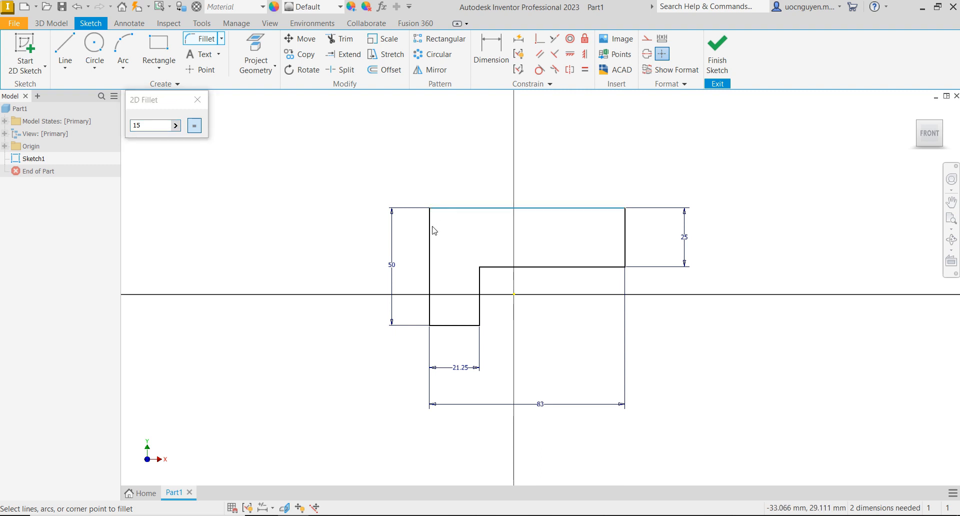
{"action": "left_click", "coordinate": [432, 230]}
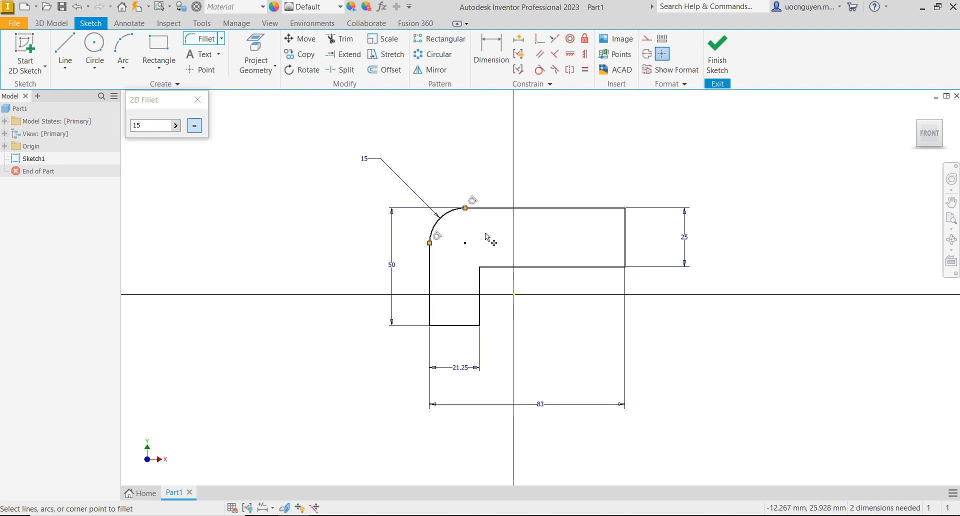
{"action": "left_click_drag", "start_coordinate": [150, 126], "coordinate": [103, 124]}
{"action": "type", "text": "7.5"}
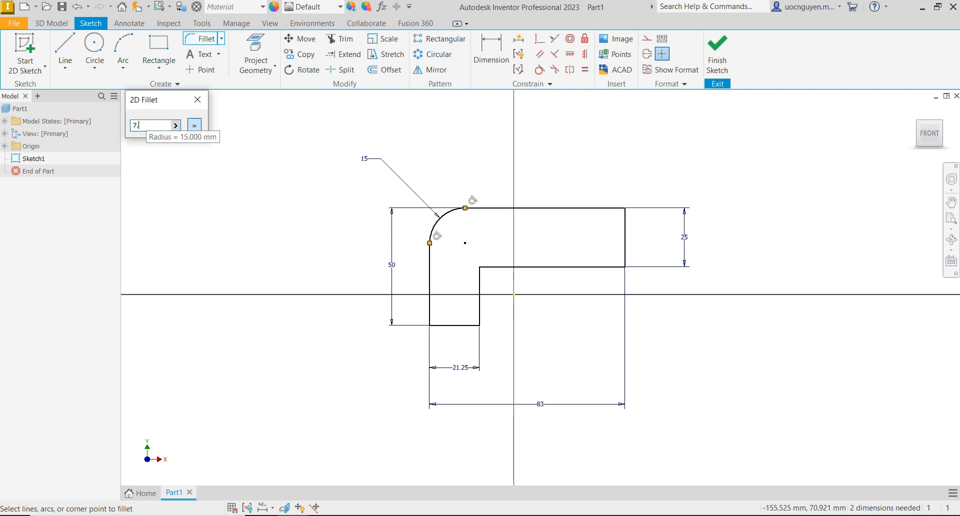
{"action": "left_click", "coordinate": [481, 270]}
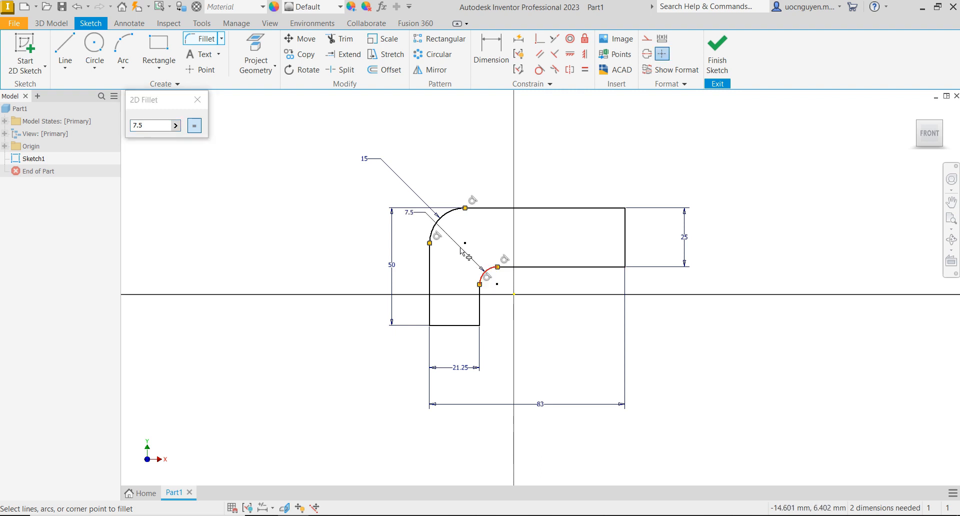
Fillet the two corners at the free end of the horizontal arm with a 6.25 mm radius.
{"action": "left_click_drag", "start_coordinate": [150, 126], "coordinate": [116, 128]}
{"action": "type", "text": "6."}
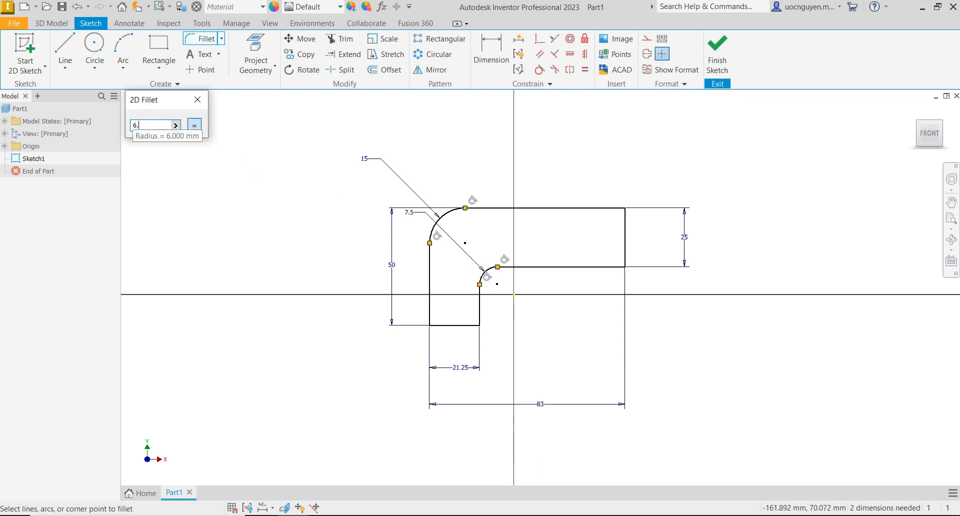
{"action": "left_click", "coordinate": [587, 208]}
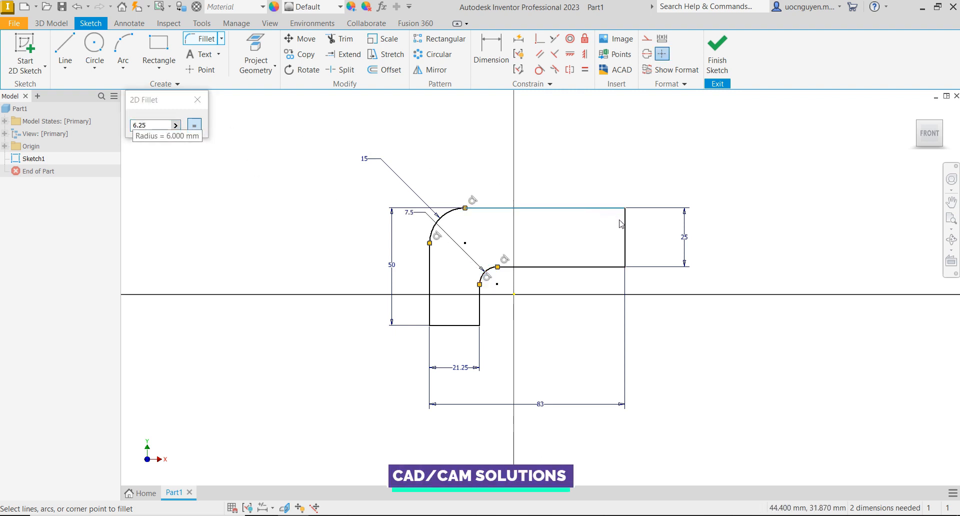
{"action": "left_click", "coordinate": [624, 224]}
{"action": "left_click", "coordinate": [627, 244]}
{"action": "left_click", "coordinate": [551, 267]}
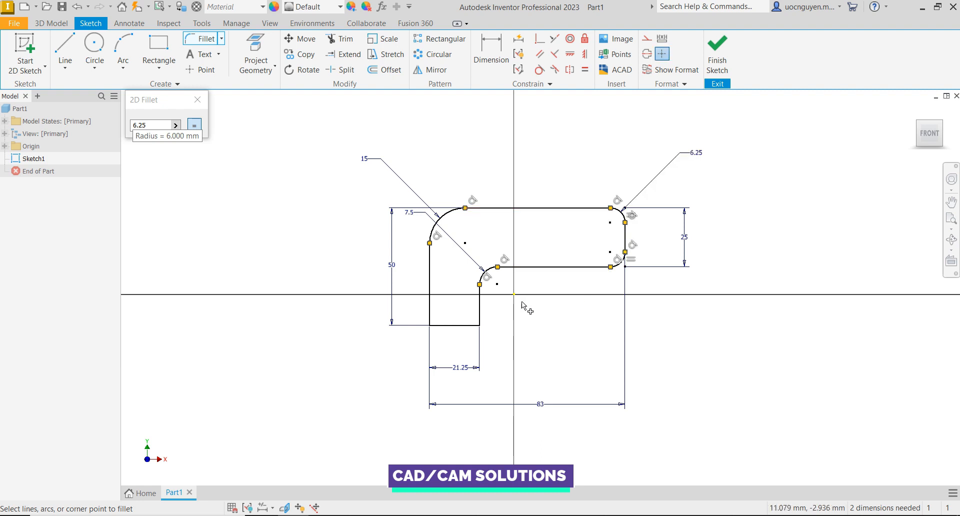
Fillet both bottom corners of the vertical leg with a 6.25 mm radius and move the 83 mm dimension closer to the profile.
{"action": "left_click", "coordinate": [469, 327]}
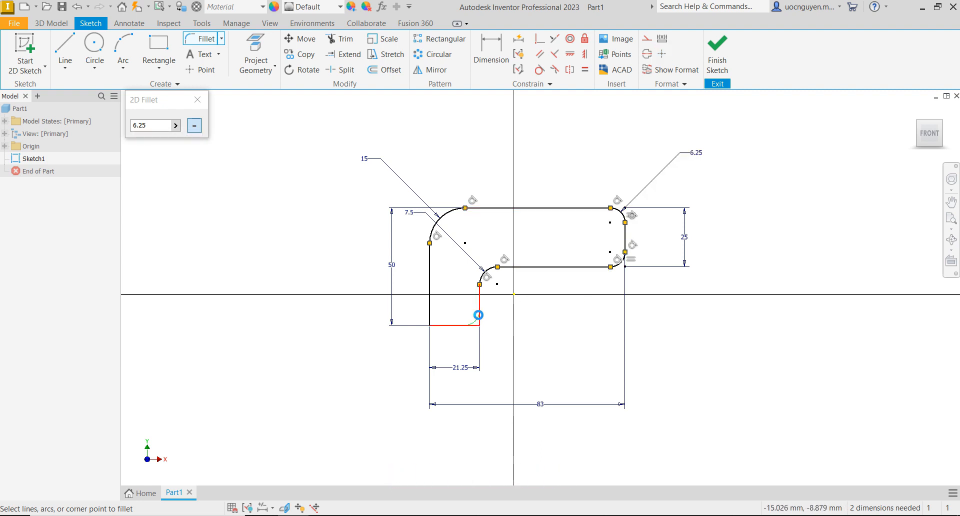
{"action": "left_click", "coordinate": [479, 315]}
{"action": "left_click", "coordinate": [429, 318]}
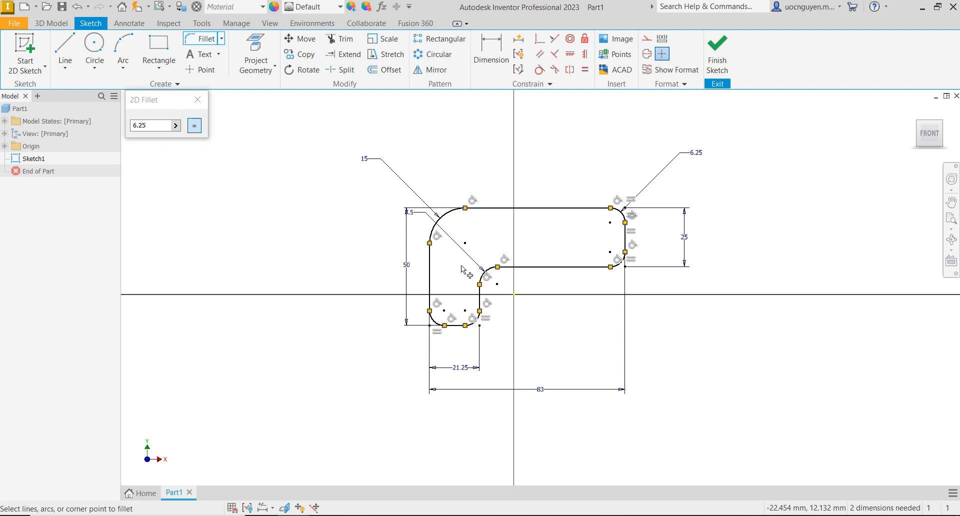
{"action": "key", "text": "Escape"}
{"action": "scroll", "coordinate": [554, 293], "scroll_direction": "down", "scroll_amount": 3}
{"action": "scroll", "coordinate": [466, 256], "scroll_direction": "up", "scroll_amount": 2}
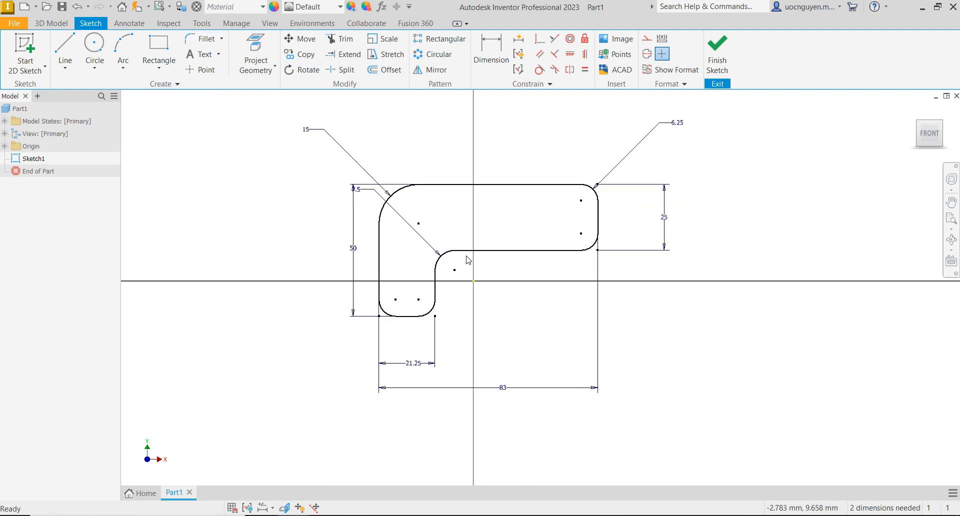
{"action": "left_click_drag", "start_coordinate": [507, 382], "coordinate": [507, 368]}
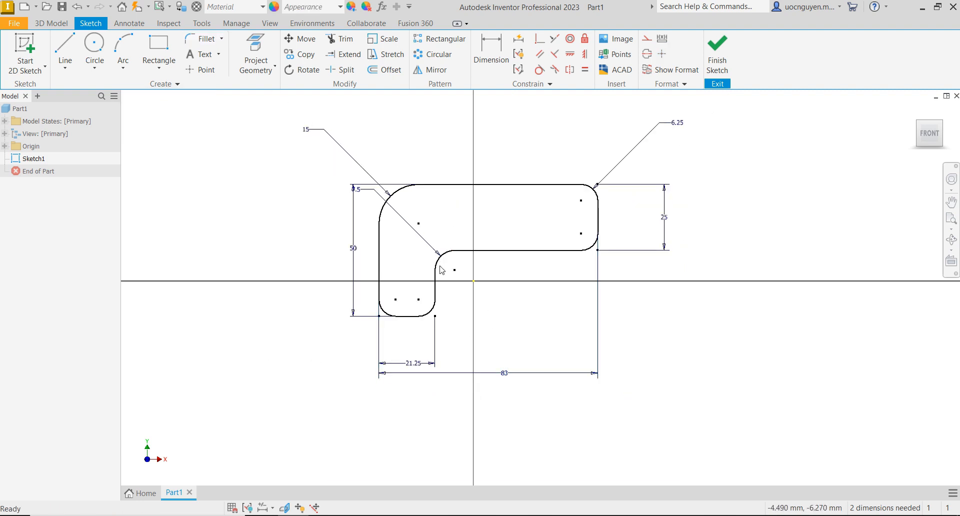
Draw a 5 mm diameter circle centred on the fillet centre at the leg's lower outer corner.
{"action": "left_click", "coordinate": [95, 46]}
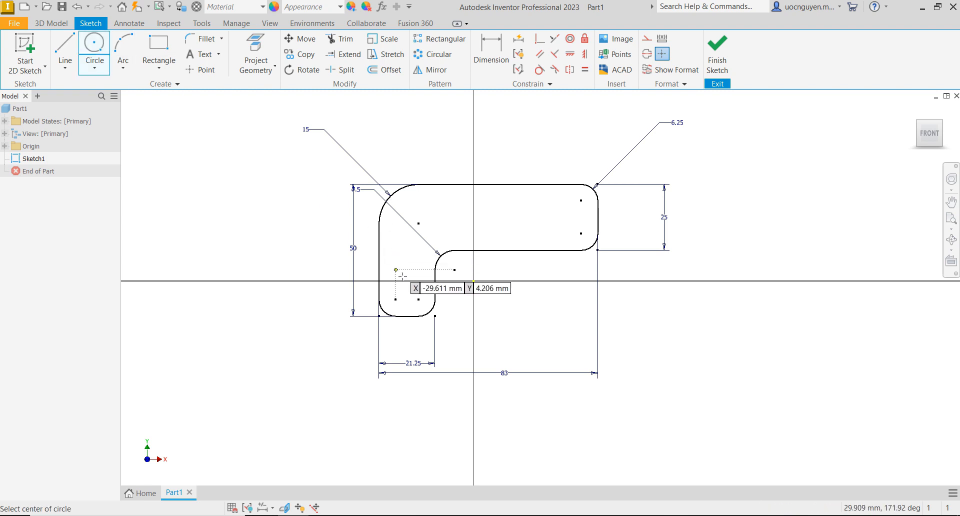
{"action": "left_click", "coordinate": [395, 299]}
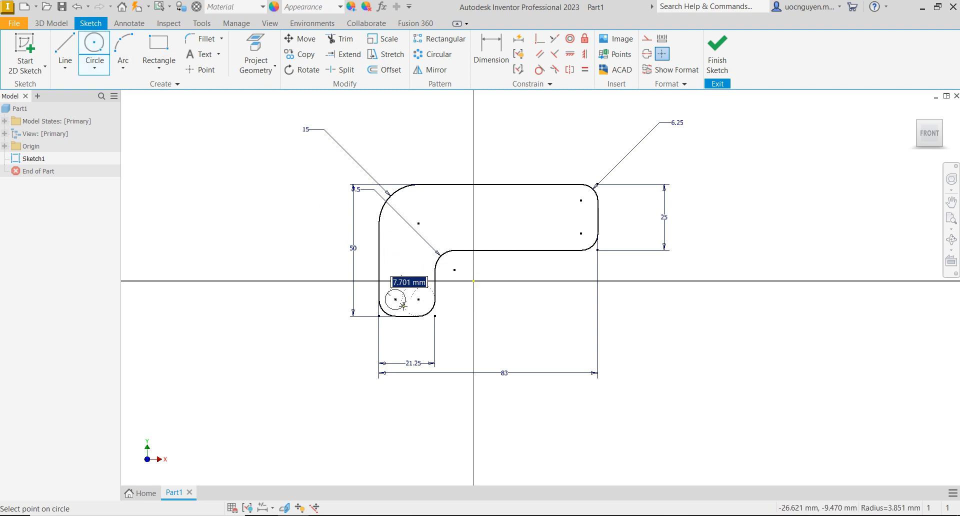
{"action": "type", "text": "5"}
{"action": "key", "text": "Return"}
Draw a circle on the leg's lower inner fillet centre and another inside the horizontal arm near its free end.
{"action": "left_click", "coordinate": [419, 299]}
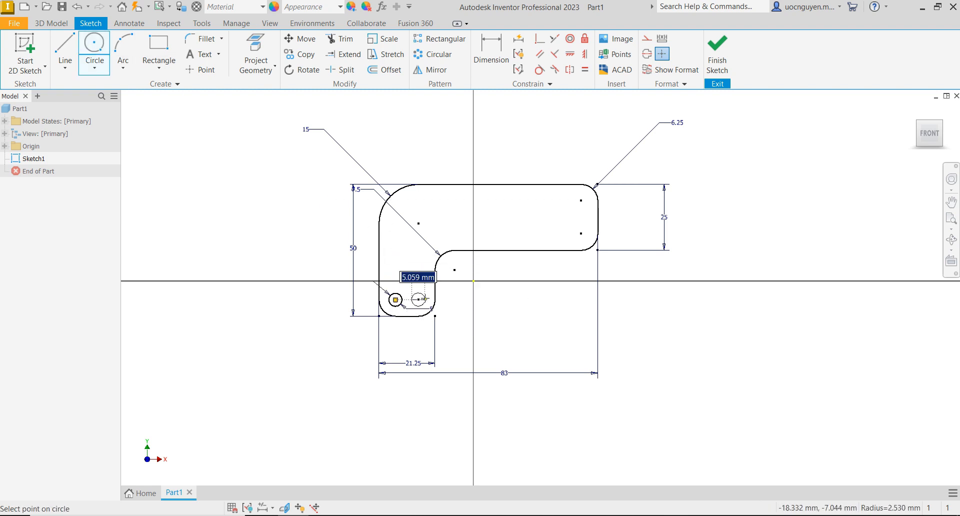
{"action": "left_click", "coordinate": [428, 300]}
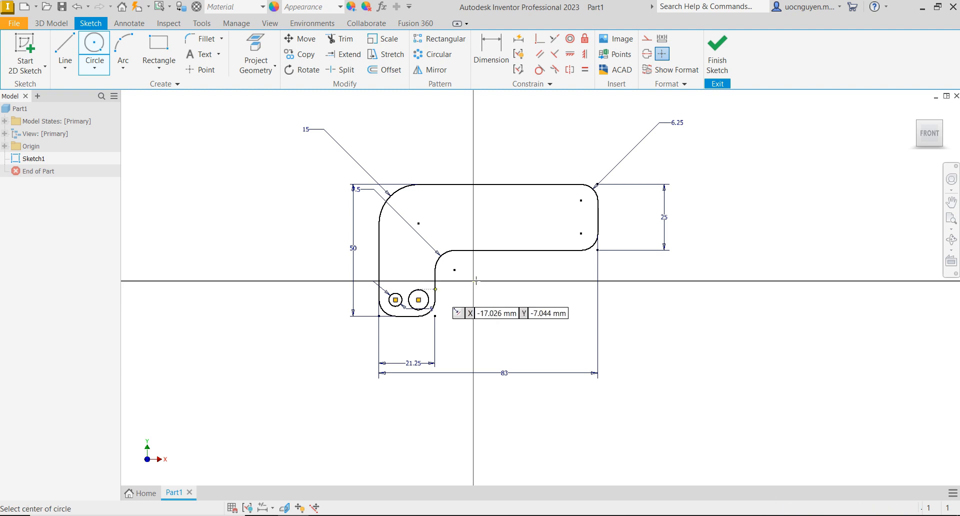
{"action": "left_click", "coordinate": [565, 217]}
{"action": "left_click", "coordinate": [581, 218]}
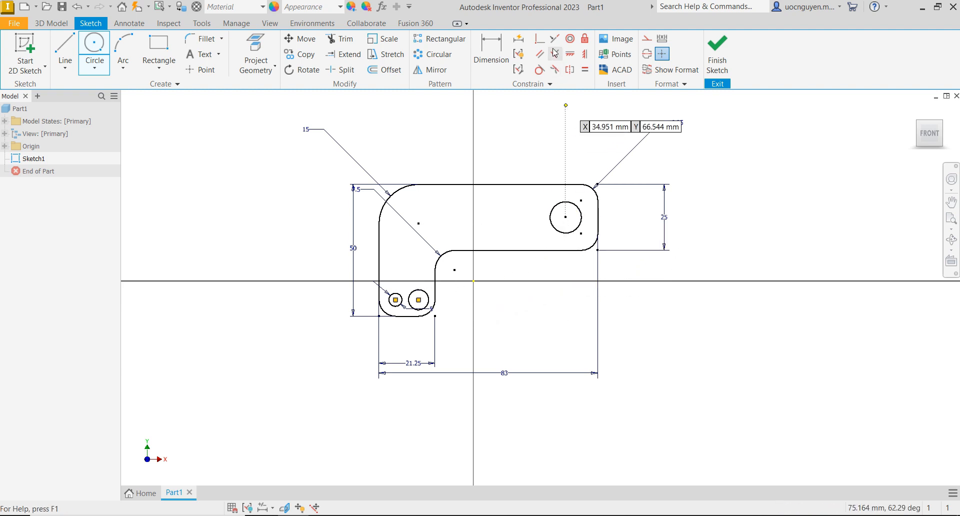
Apply Equal constraints to make the leg's second circle and the arm's circle the same size as the 5 mm circle.
{"action": "left_click", "coordinate": [585, 70]}
{"action": "scroll", "coordinate": [410, 297], "scroll_direction": "up", "scroll_amount": 3}
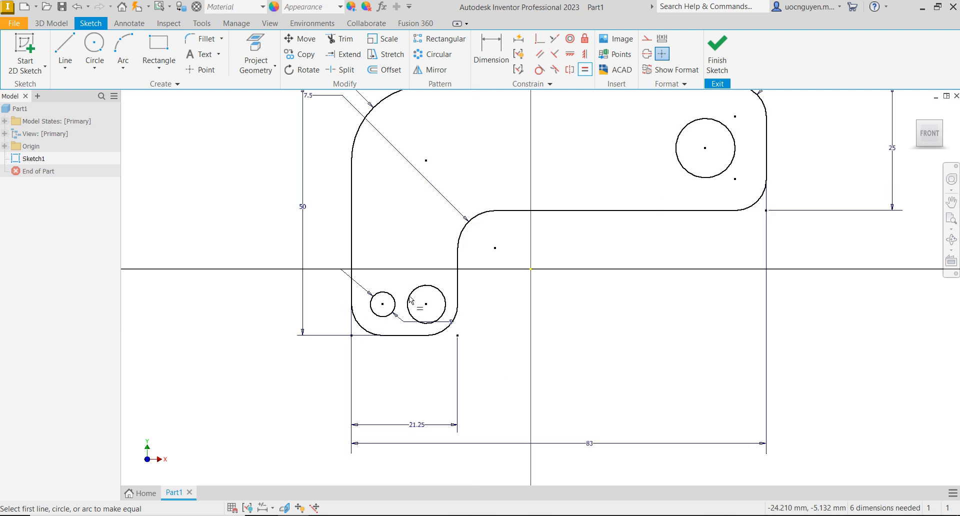
{"action": "left_click", "coordinate": [412, 295]}
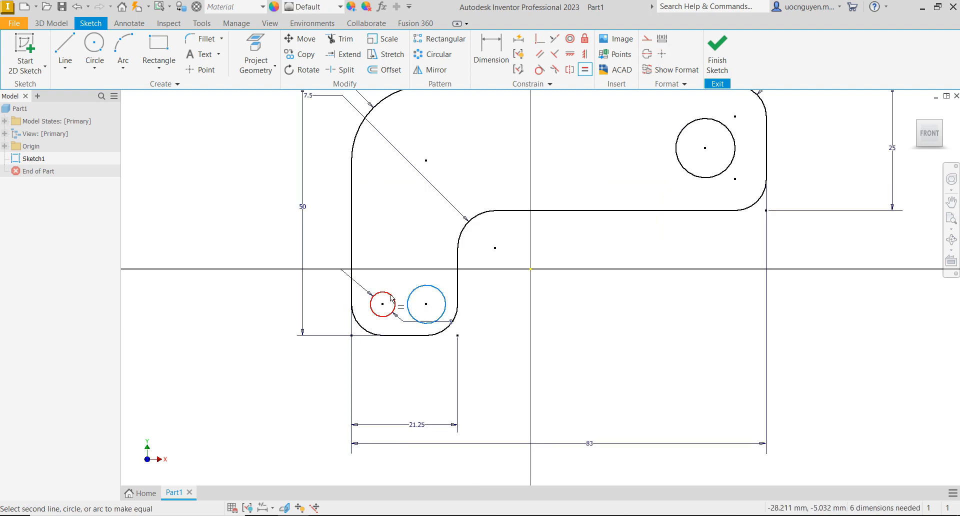
{"action": "left_click", "coordinate": [394, 300]}
{"action": "left_click", "coordinate": [414, 296]}
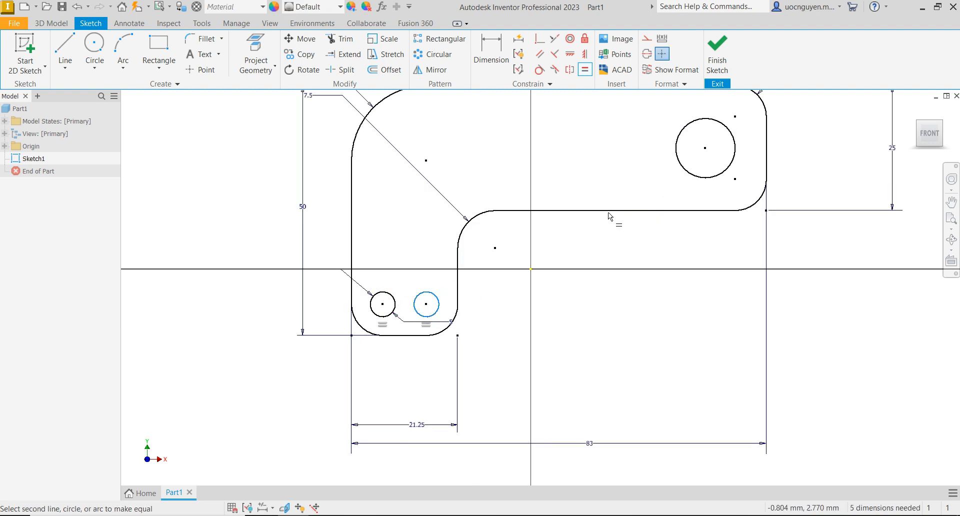
{"action": "left_click", "coordinate": [682, 174]}
{"action": "scroll", "coordinate": [546, 226], "scroll_direction": "down", "scroll_amount": 5}
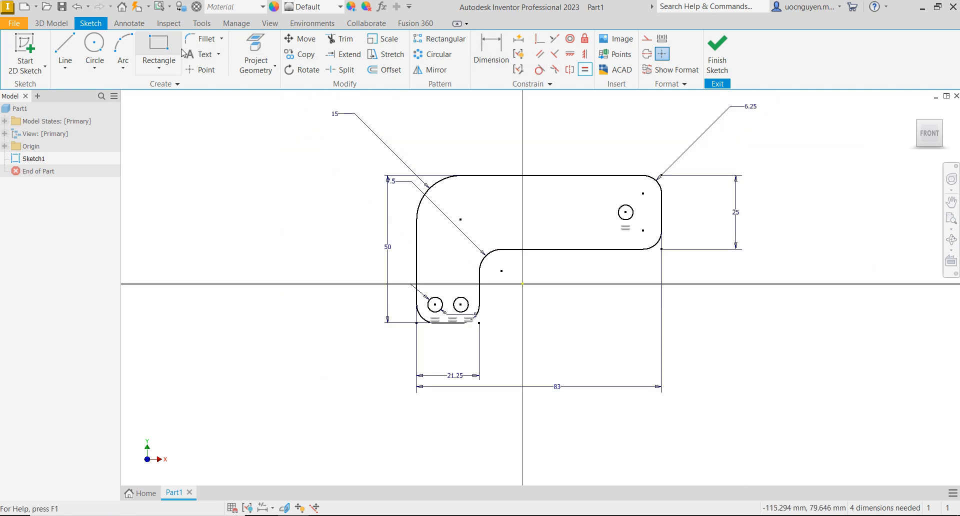
Draw a horizontal centre-to-centre slot about 12.5 mm wide inside the arm and shift it toward the elbow and the upper edge.
{"action": "left_click", "coordinate": [169, 70]}
{"action": "left_click", "coordinate": [172, 189]}
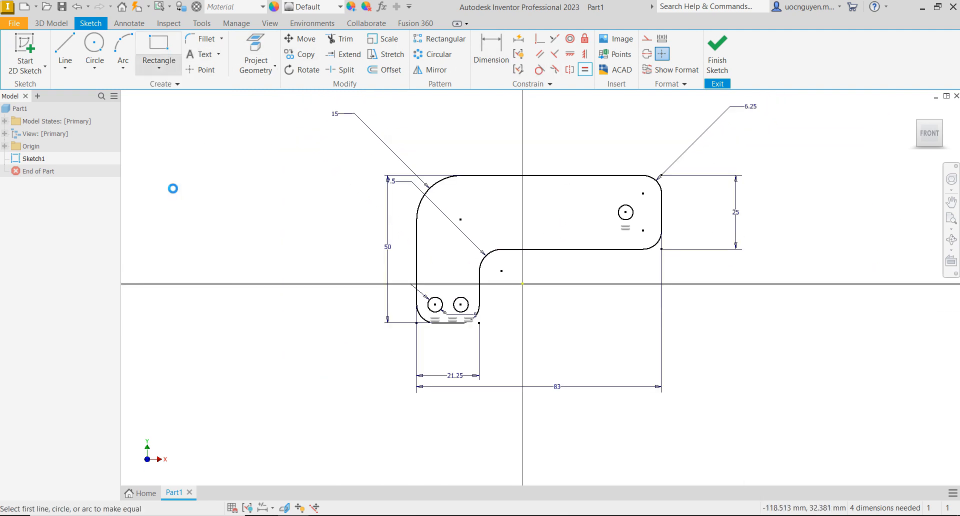
{"action": "left_click", "coordinate": [600, 212]}
{"action": "left_click", "coordinate": [467, 212]}
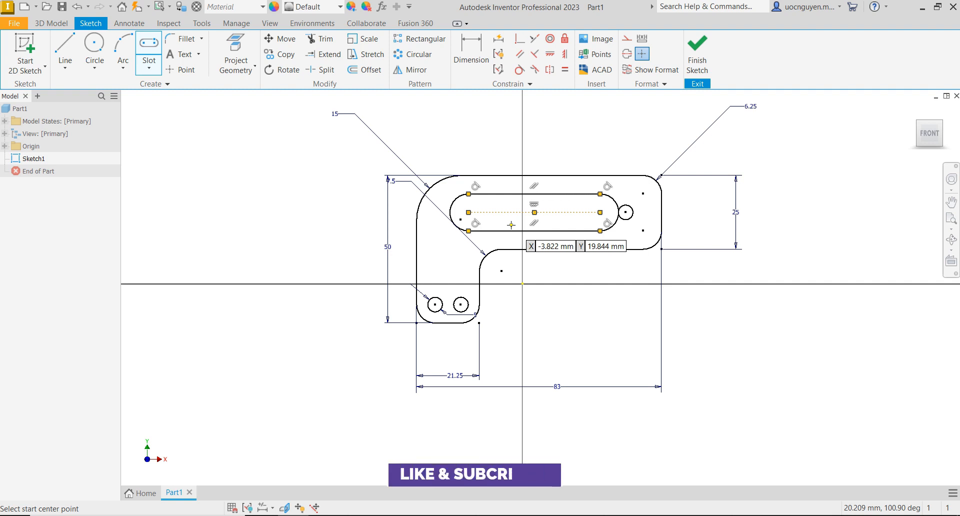
{"action": "left_click", "coordinate": [515, 231]}
{"action": "key", "text": "Escape"}
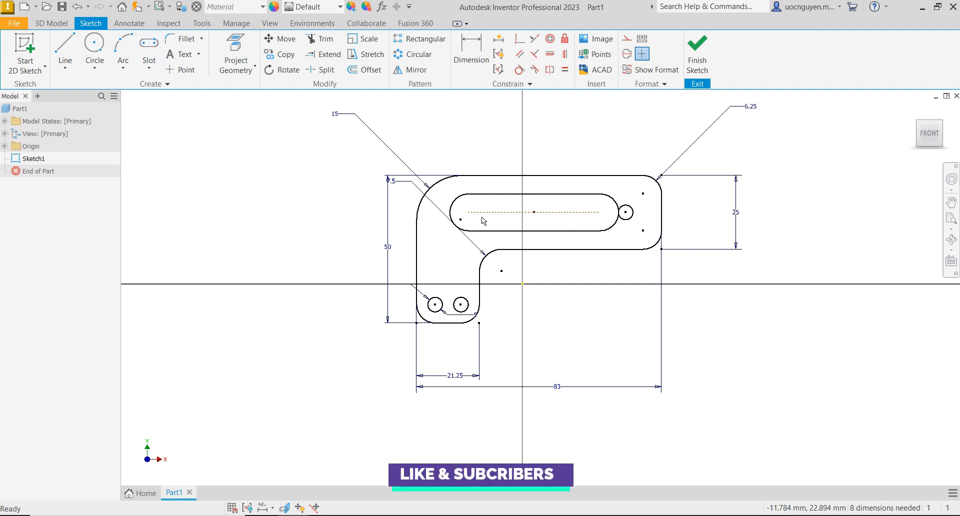
{"action": "left_click_drag", "start_coordinate": [473, 197], "coordinate": [461, 198]}
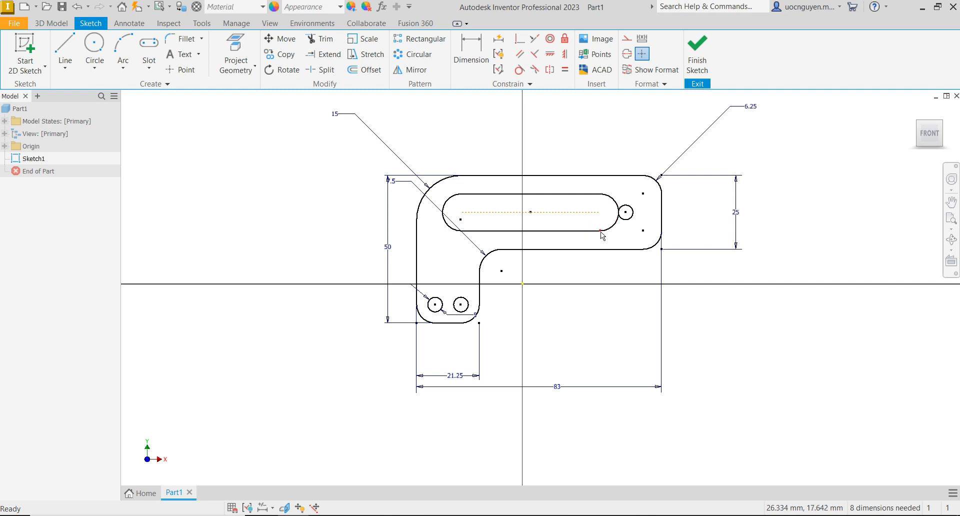
{"action": "left_click_drag", "start_coordinate": [602, 234], "coordinate": [595, 226]}
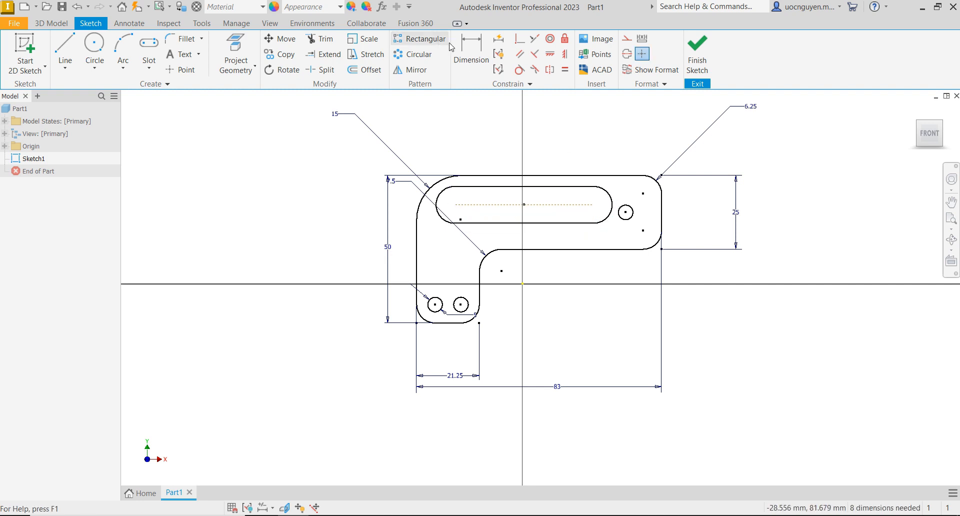
Dimension the end radius of the slot to 3 mm.
{"action": "left_click", "coordinate": [469, 50]}
{"action": "left_click", "coordinate": [444, 191]}
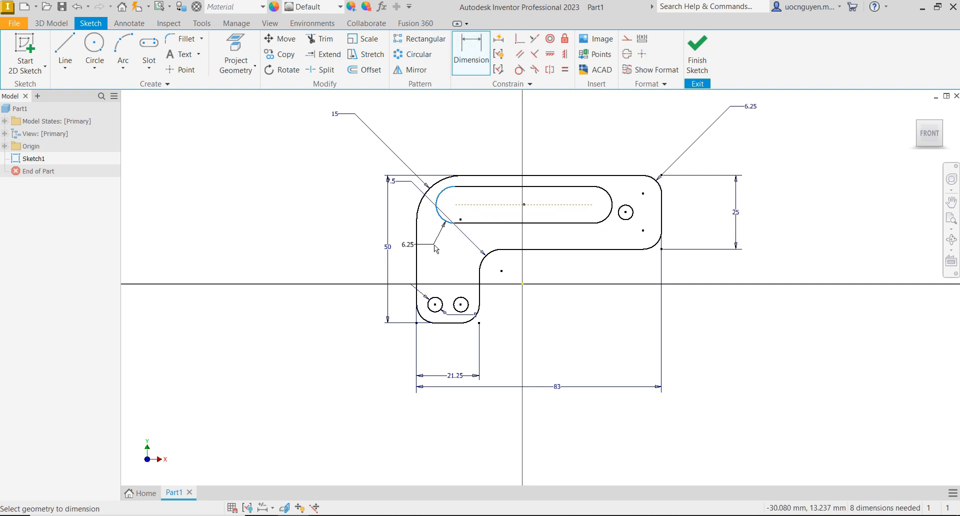
{"action": "left_click", "coordinate": [435, 249]}
{"action": "type", "text": "3"}
{"action": "key", "text": "Return"}
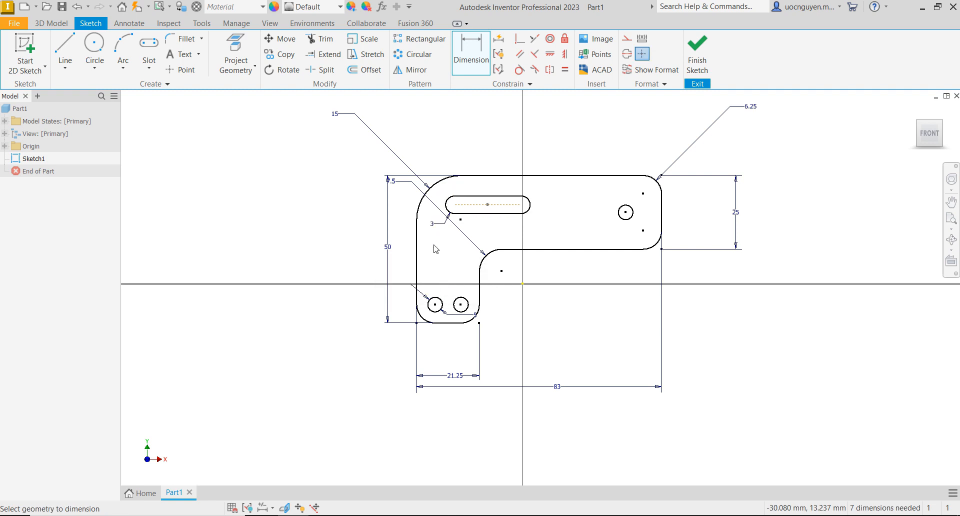
Constrain the slot's centre and the midpoint of the arm's end edge horizontally to the centre of the arm's circle.
{"action": "left_click", "coordinate": [553, 56]}
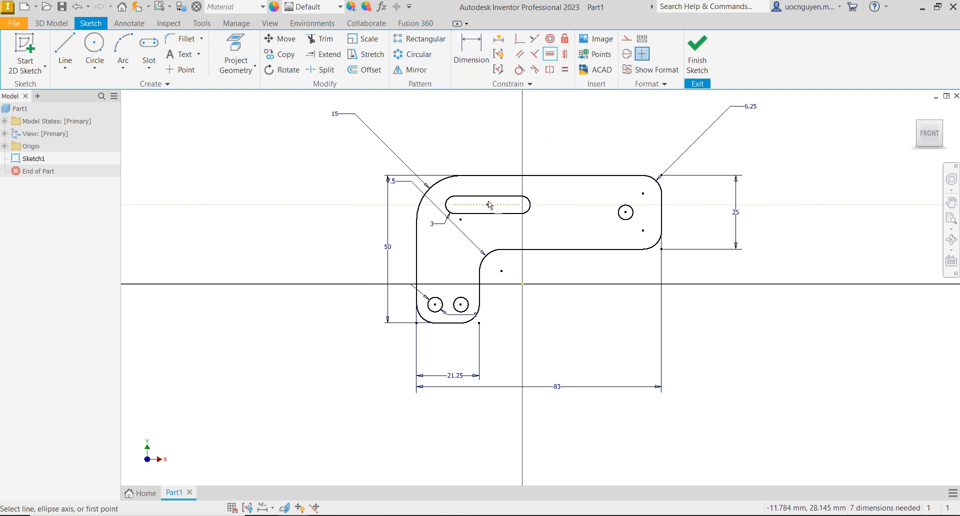
{"action": "left_click", "coordinate": [489, 205]}
{"action": "left_click", "coordinate": [626, 212]}
{"action": "left_click", "coordinate": [626, 205]}
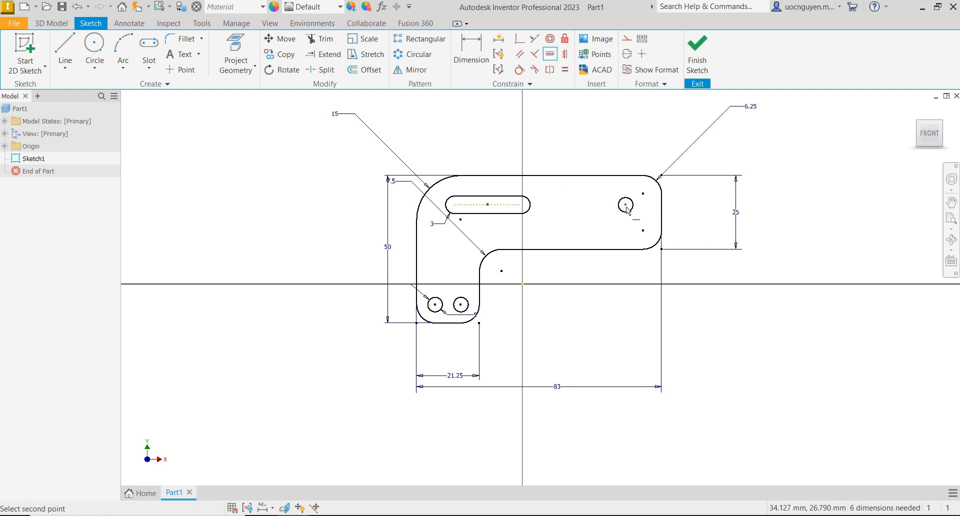
{"action": "left_click", "coordinate": [665, 213]}
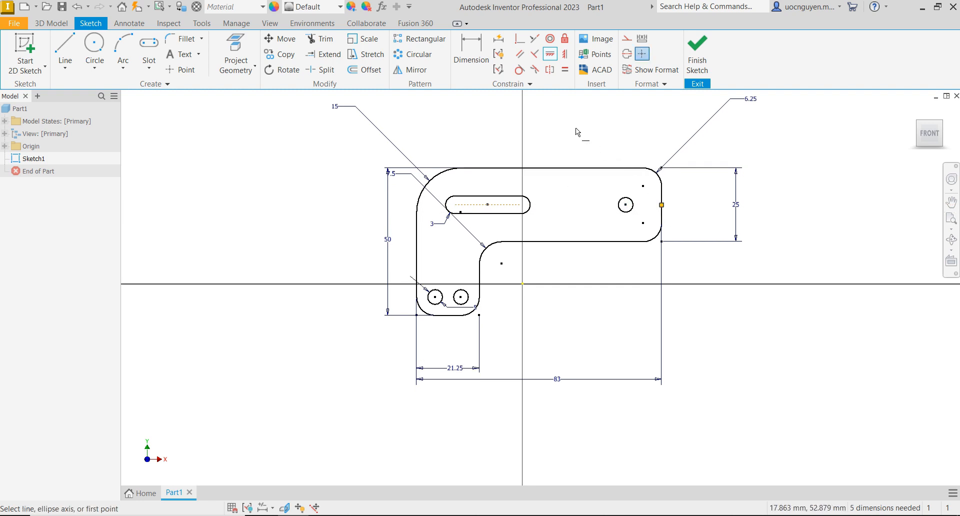
{"action": "key", "text": "Escape"}
Add a driven reference dimension from the arm's upper edge to the centre of its circle.
{"action": "key", "text": "d"}
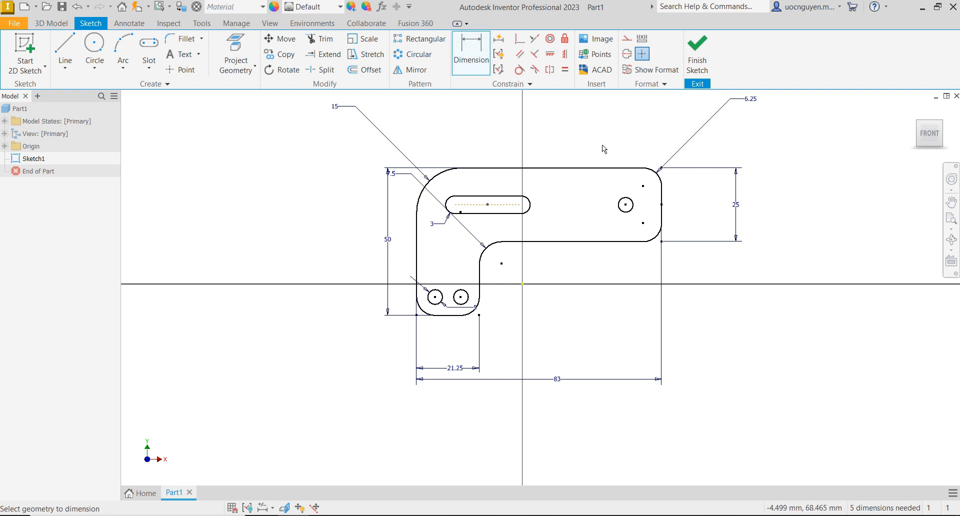
{"action": "left_click", "coordinate": [631, 169]}
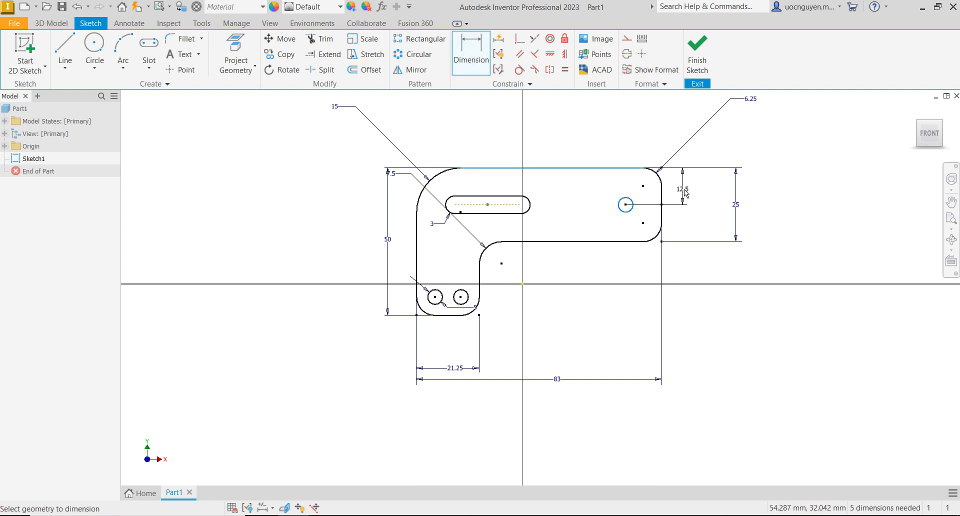
{"action": "left_click", "coordinate": [691, 190]}
{"action": "left_click", "coordinate": [277, 113]}
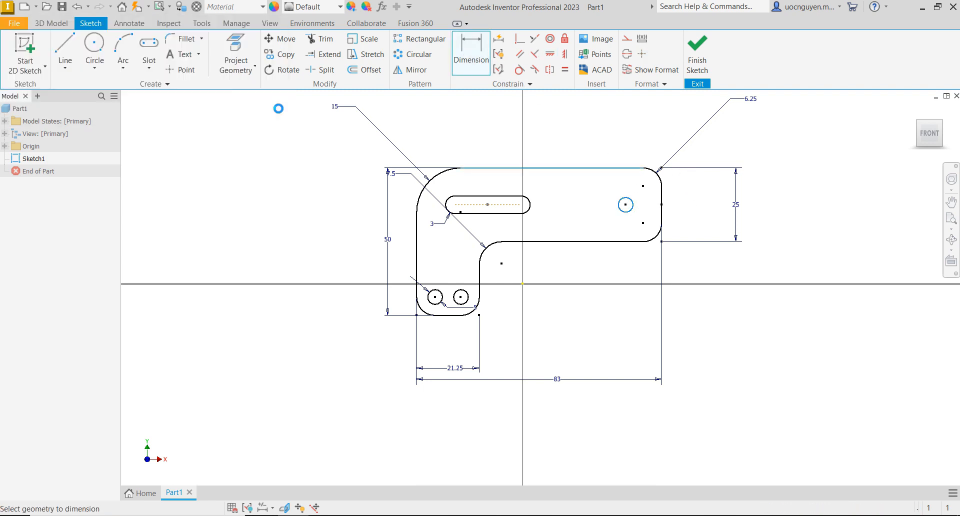
Dimension the arm circle's centre from the arm's end edge, linking the distance to the 6.25 mm fillet radius.
{"action": "left_click", "coordinate": [662, 223]}
{"action": "left_click", "coordinate": [641, 271]}
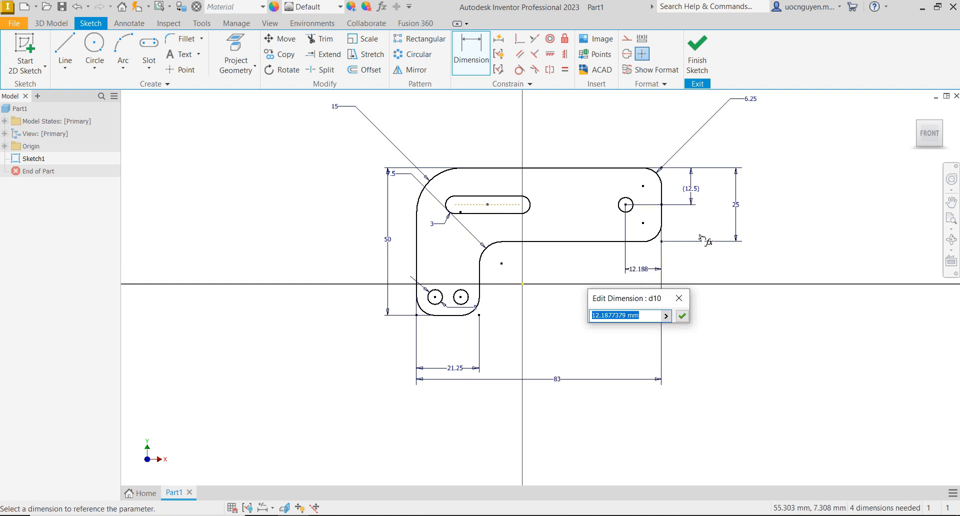
{"action": "left_click", "coordinate": [746, 106]}
{"action": "left_click", "coordinate": [682, 315]}
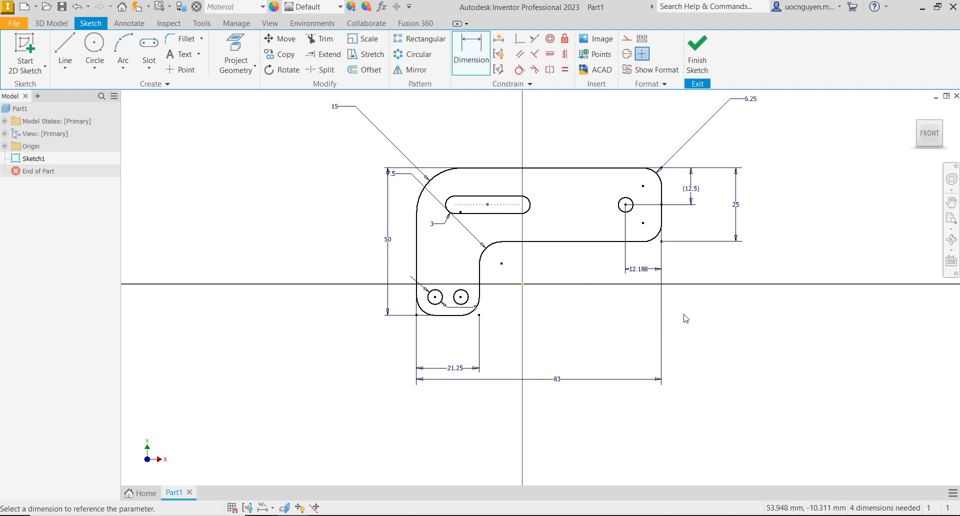
{"action": "key", "text": "Escape"}
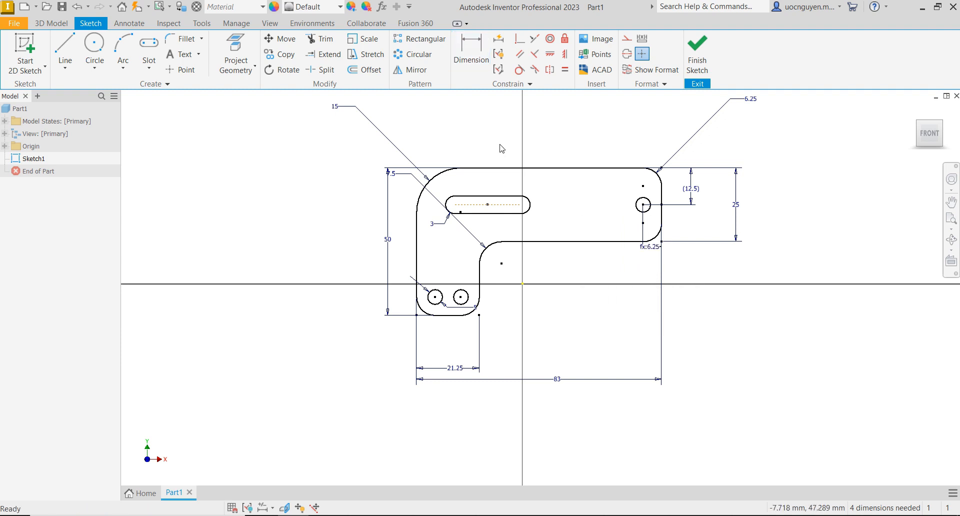
Dimension the slot's left end centre 10 mm horizontally from the profile's long left edge.
{"action": "key", "text": "d"}
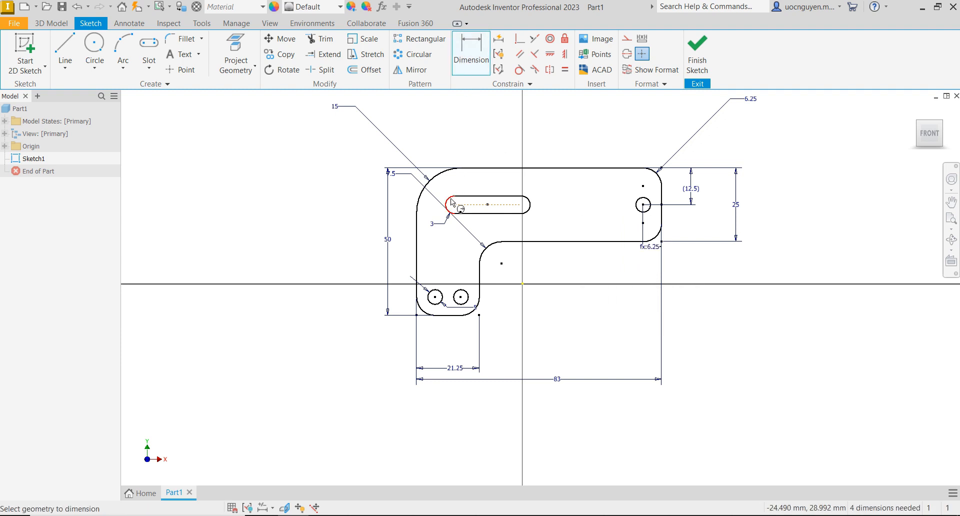
{"action": "left_click", "coordinate": [416, 226]}
{"action": "left_click", "coordinate": [454, 204]}
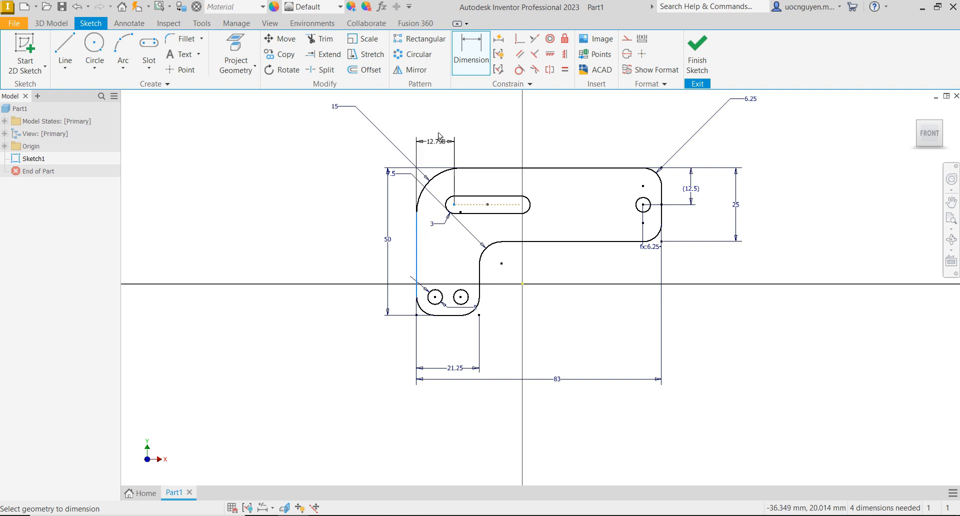
{"action": "left_click", "coordinate": [441, 138]}
{"action": "type", "text": "10"}
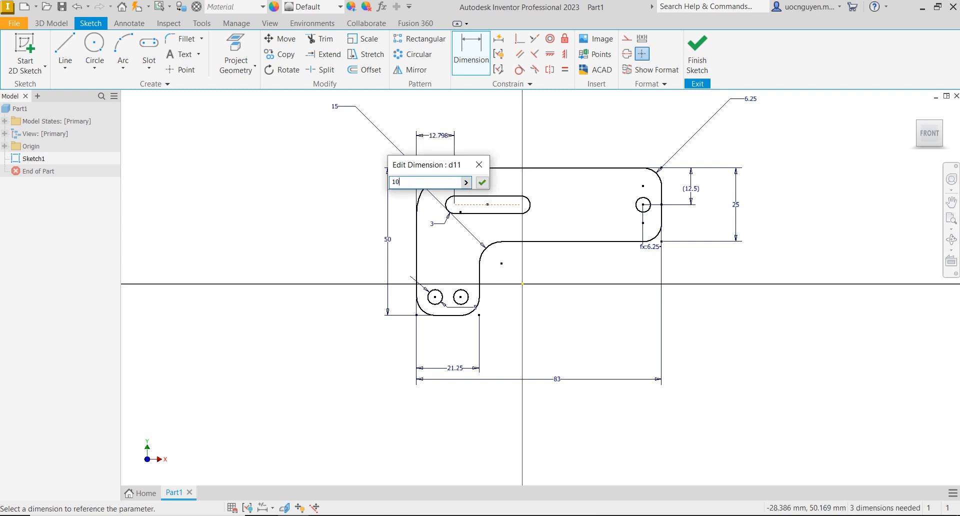
{"action": "key", "text": "Return"}
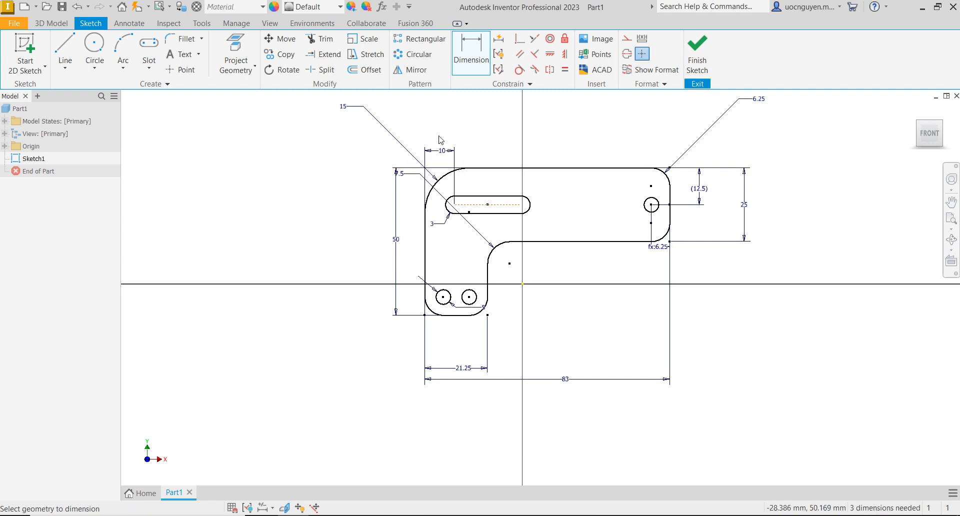
Dimension the slot's right end centre 13.75 mm horizontally from the arm's end edge.
{"action": "left_click", "coordinate": [527, 209]}
{"action": "left_click", "coordinate": [670, 207]}
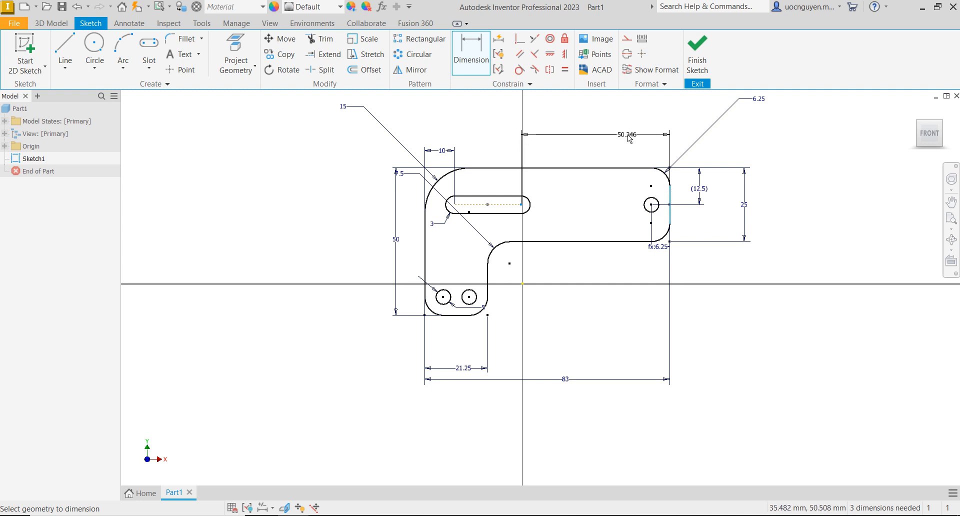
{"action": "left_click", "coordinate": [628, 135]}
{"action": "type", "text": "13.75"}
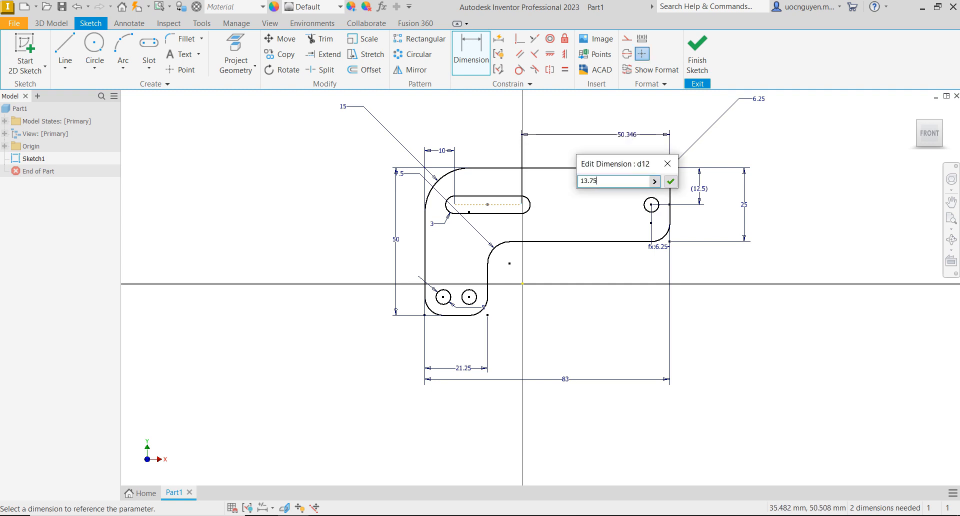
{"action": "key", "text": "Return"}
{"action": "key", "text": "Escape"}
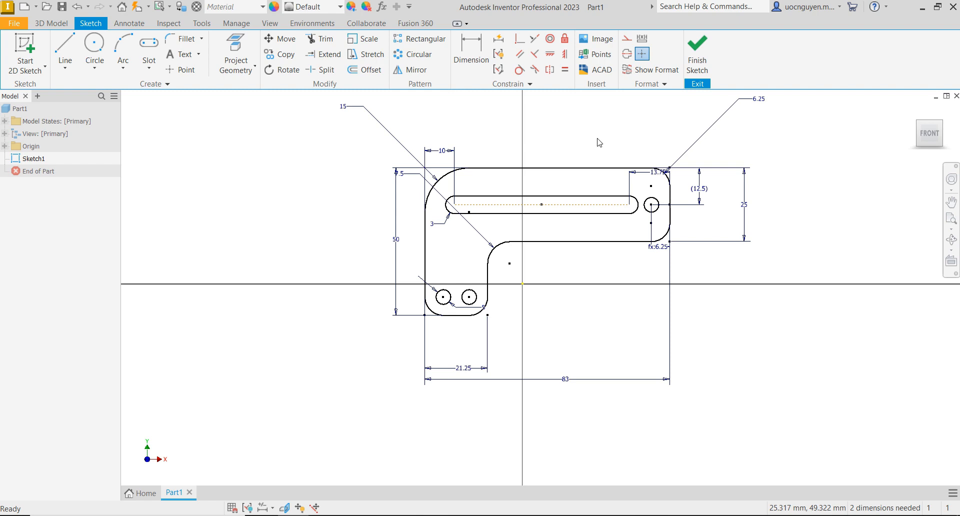
Constrain the centre point of the 15 mm corner fillet coincident with the sketch origin.
{"action": "middle_click_drag", "start_coordinate": [611, 133], "coordinate": [572, 143]}
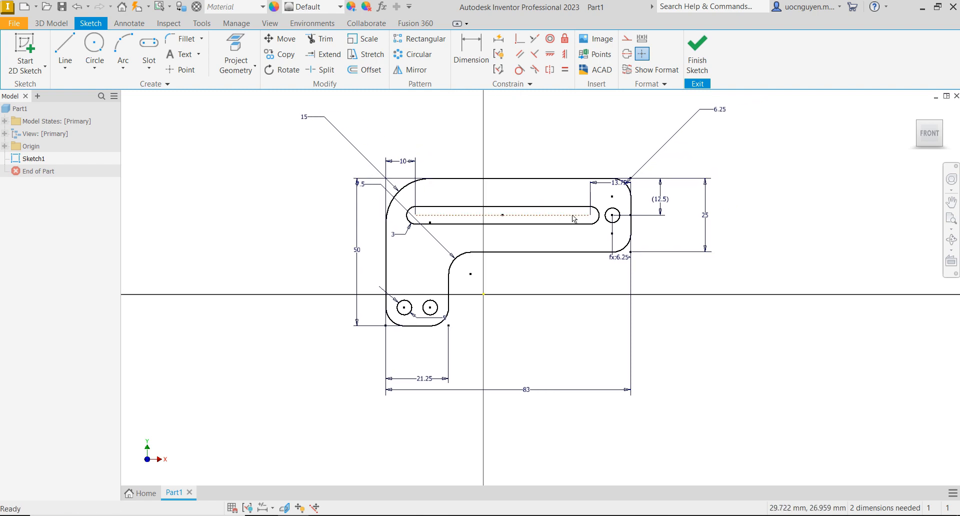
{"action": "left_click_drag", "start_coordinate": [590, 216], "coordinate": [592, 241]}
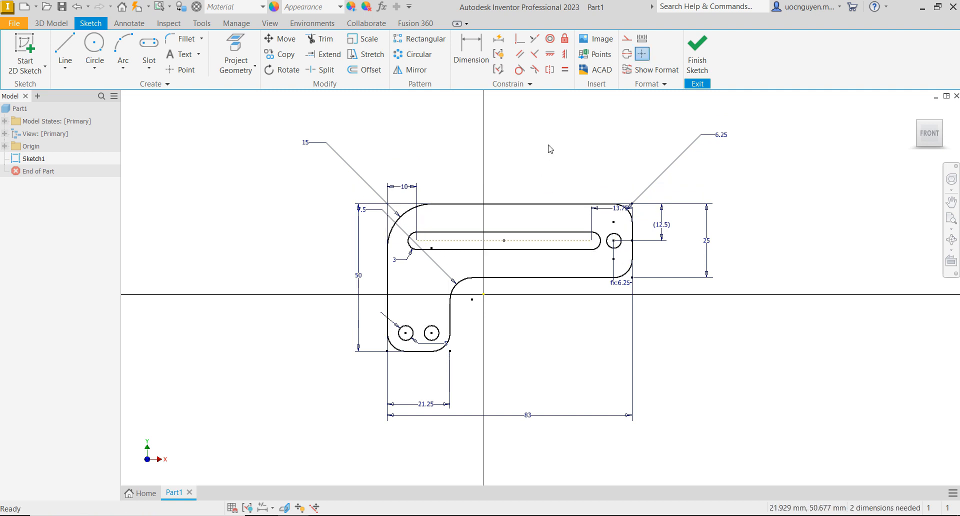
{"action": "left_click", "coordinate": [515, 44]}
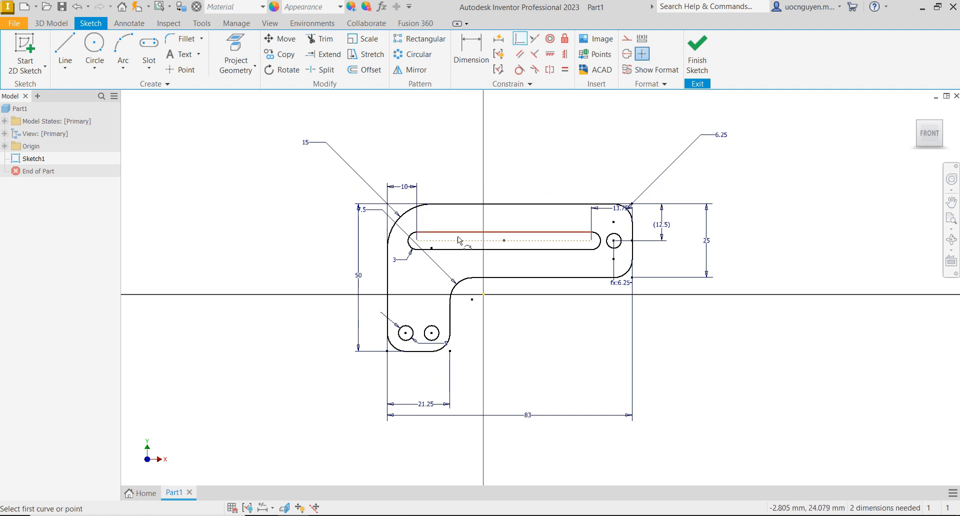
{"action": "left_click", "coordinate": [432, 249]}
{"action": "left_click", "coordinate": [484, 296]}
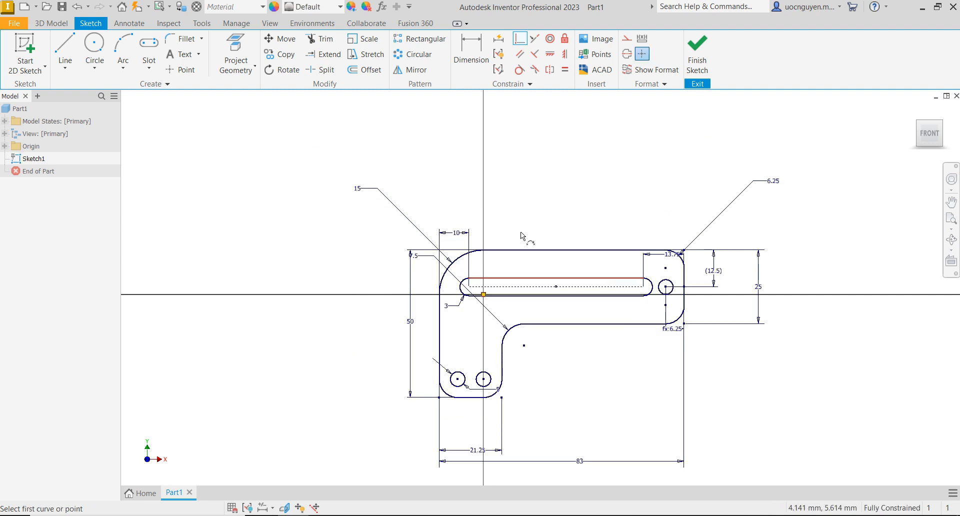
{"action": "key", "text": "Escape"}
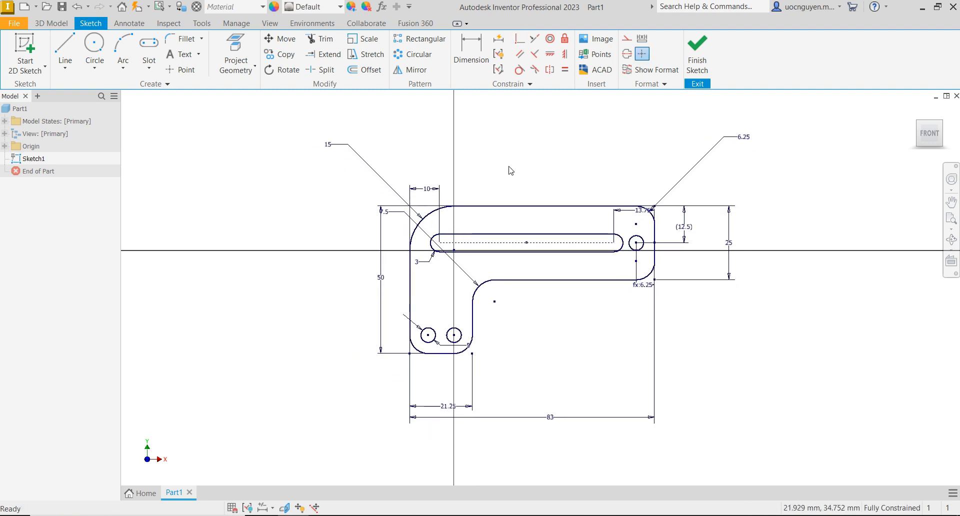
Tidy the sketch by moving the 7.5, 6.25, 15, linked 6.25, 13.75 and 21.25 dimension labels to clearer positions around the profile.
{"action": "left_click_drag", "start_coordinate": [390, 218], "coordinate": [494, 301]}
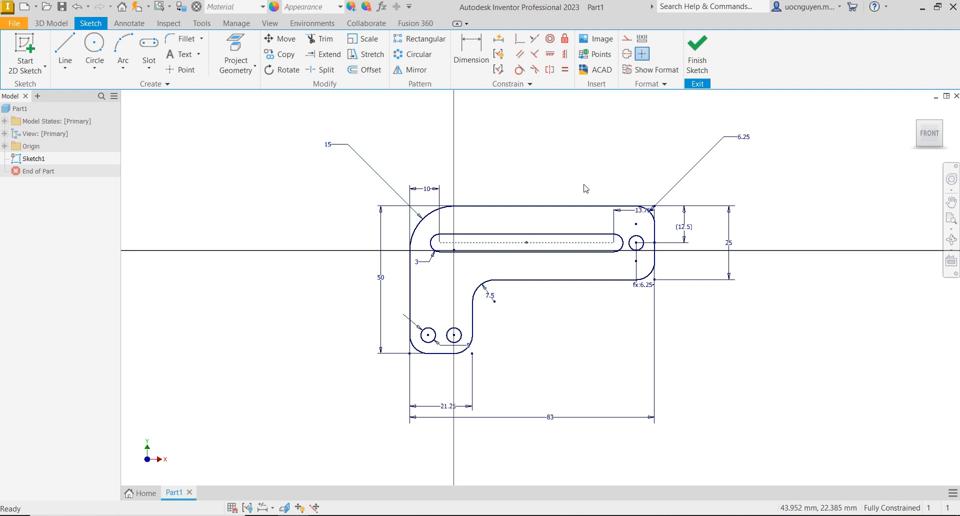
{"action": "middle_click_drag", "start_coordinate": [584, 184], "coordinate": [542, 193]}
{"action": "left_click_drag", "start_coordinate": [707, 145], "coordinate": [649, 191]}
{"action": "left_click_drag", "start_coordinate": [309, 149], "coordinate": [356, 194]}
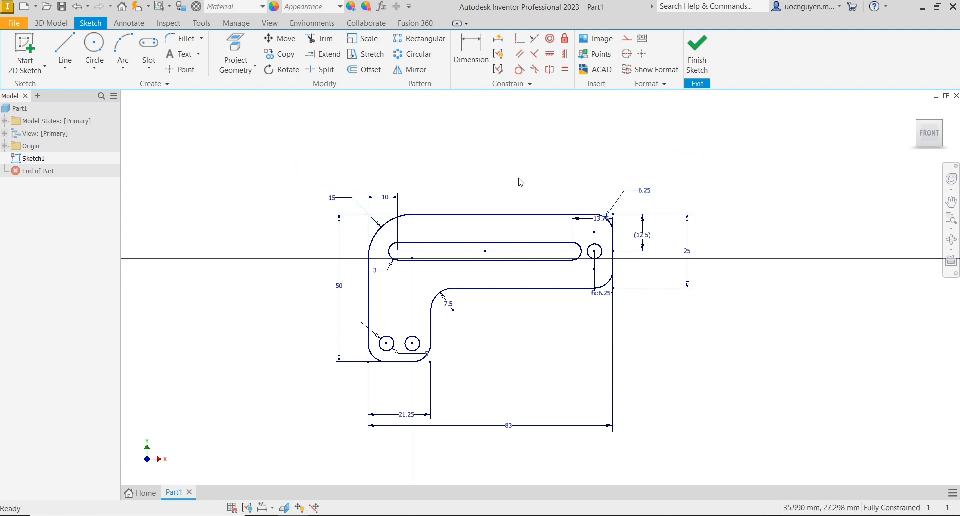
{"action": "left_click_drag", "start_coordinate": [606, 300], "coordinate": [574, 325]}
{"action": "left_click_drag", "start_coordinate": [595, 223], "coordinate": [595, 178]}
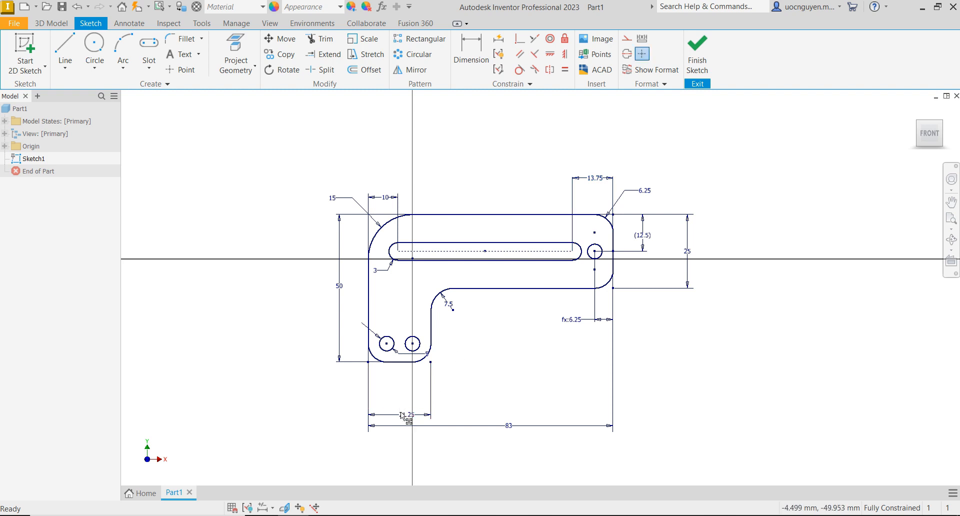
{"action": "left_click_drag", "start_coordinate": [402, 415], "coordinate": [447, 392]}
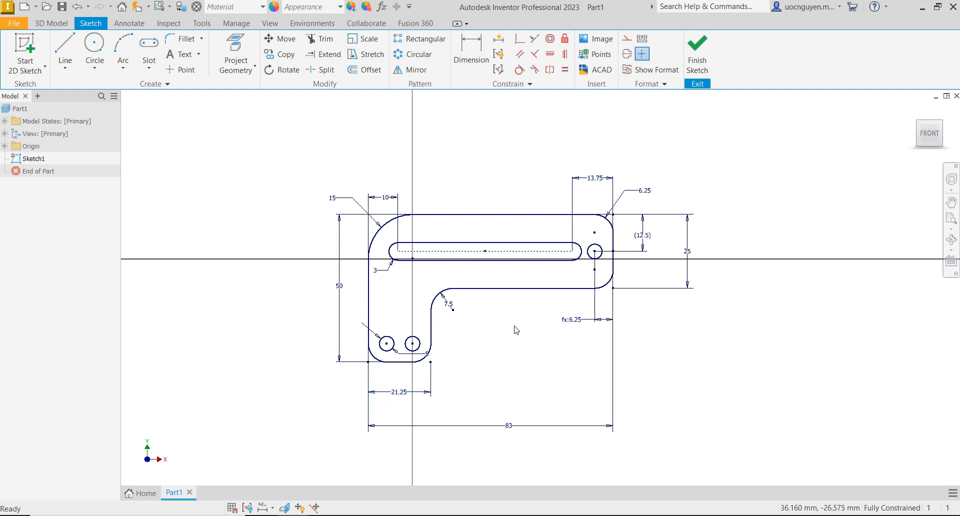
Start a new 2D sketch on the XZ Plane.
{"action": "left_click", "coordinate": [355, 515]}
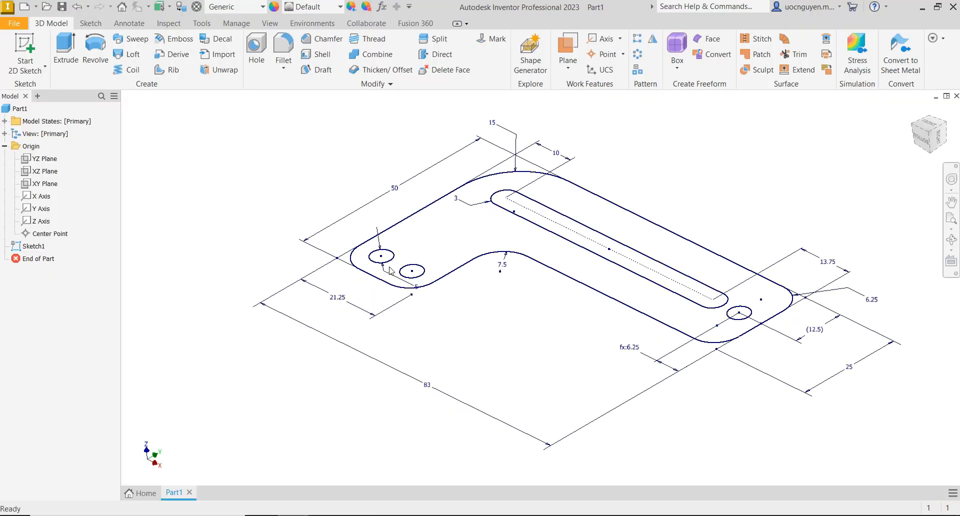
{"action": "left_click", "coordinate": [47, 171]}
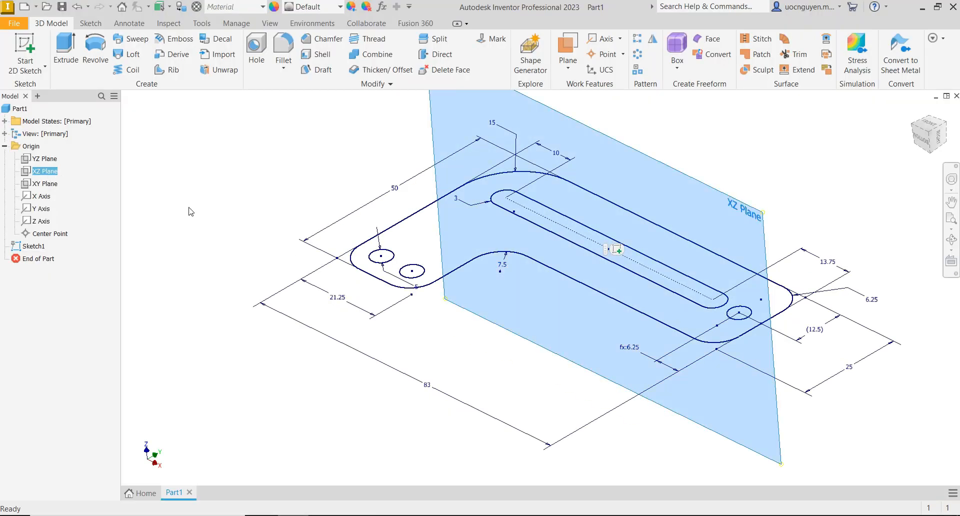
{"action": "left_click", "coordinate": [617, 250]}
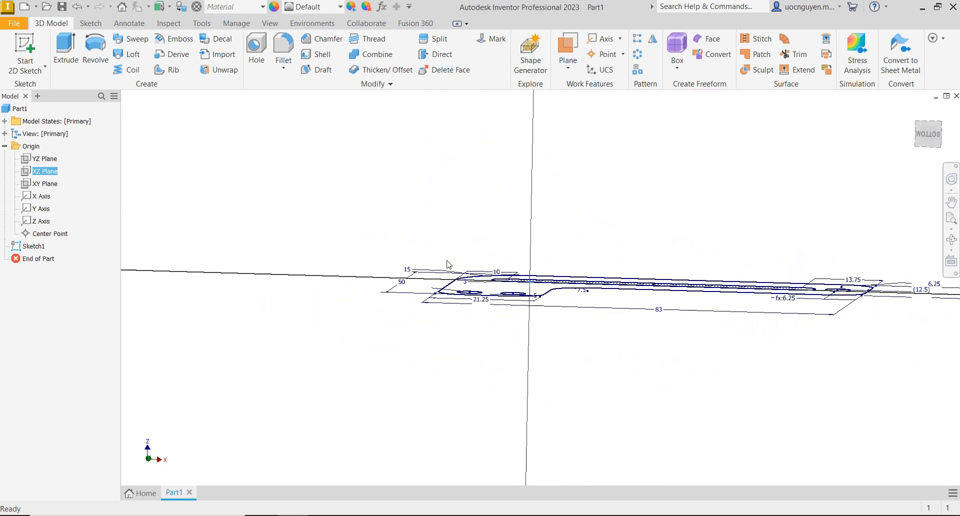
{"action": "mouse_move", "coordinate": [411, 247]}
{"action": "middle_mouse_down"}
{"action": "mouse_move", "coordinate": [389, 246]}
{"action": "mouse_move", "coordinate": [399, 235]}
{"action": "mouse_move", "coordinate": [382, 259]}
{"action": "middle_mouse_up"}
{"action": "middle_click_drag", "start_coordinate": [374, 206], "coordinate": [336, 226]}
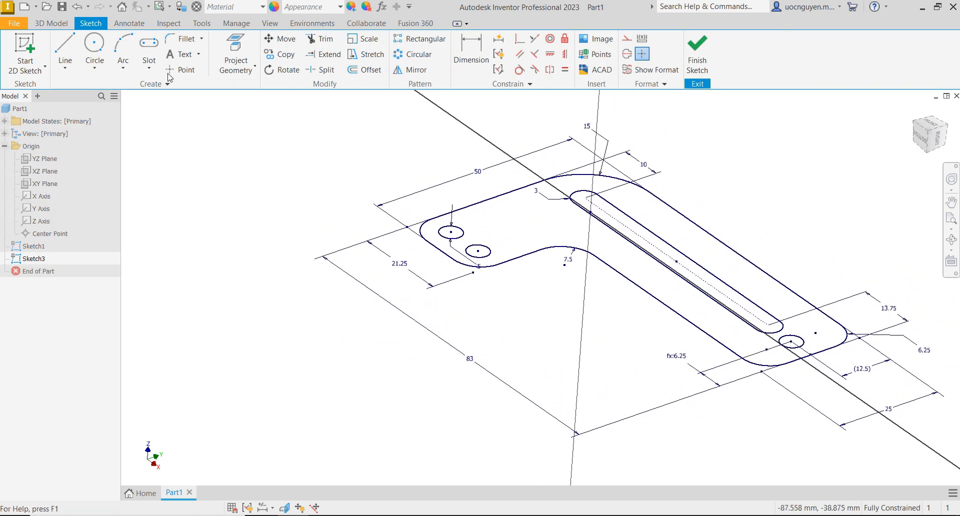
Project the profile's left edge and the arm's end edge into the new sketch and hide Sketch1.
{"action": "left_click", "coordinate": [235, 52]}
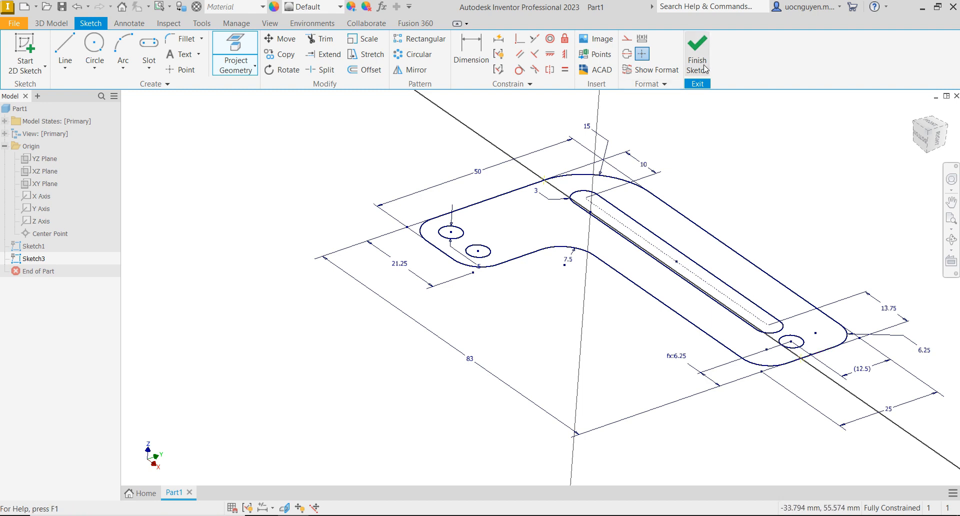
{"action": "key", "text": "Escape"}
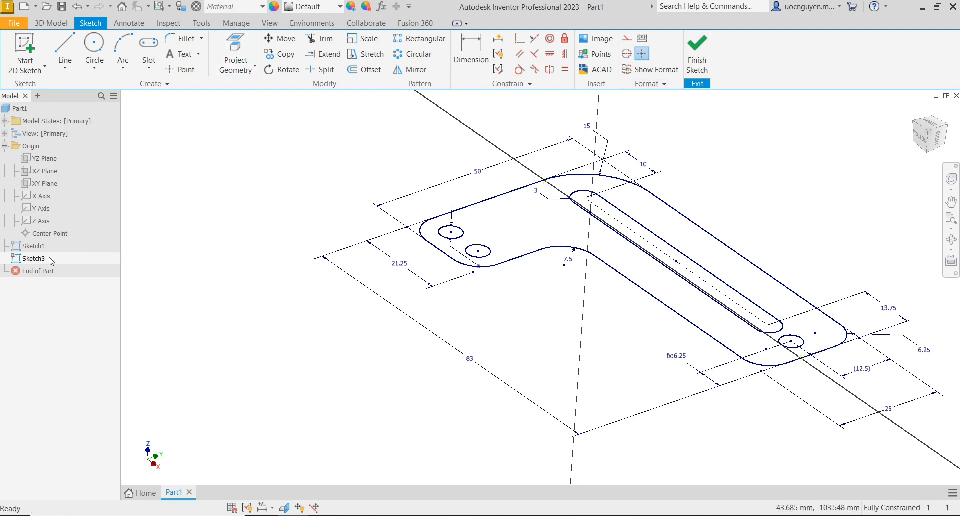
{"action": "right_click", "coordinate": [40, 246]}
{"action": "left_click", "coordinate": [67, 380]}
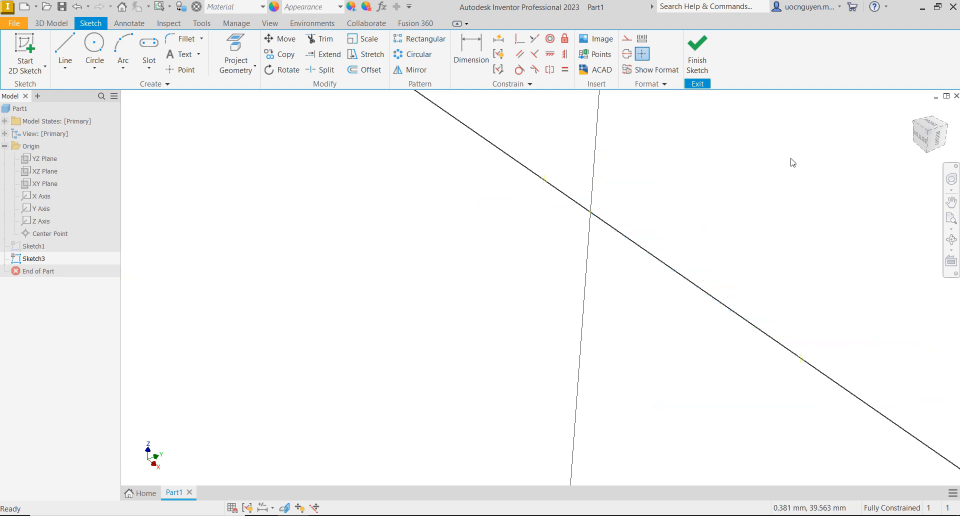
Draw a horizontal line from the left projected point past the origin and a three-point arc curving upward from its end.
{"action": "left_click", "coordinate": [918, 140]}
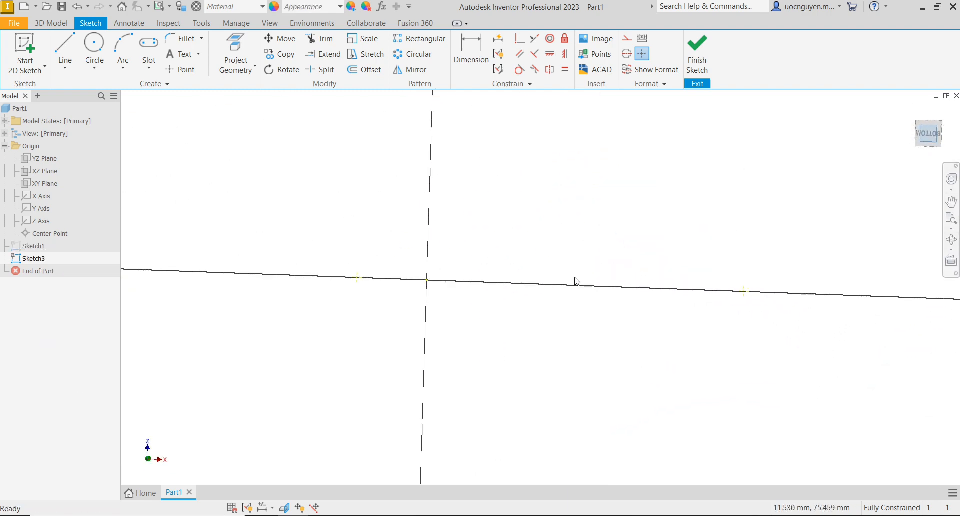
{"action": "left_click", "coordinate": [68, 50]}
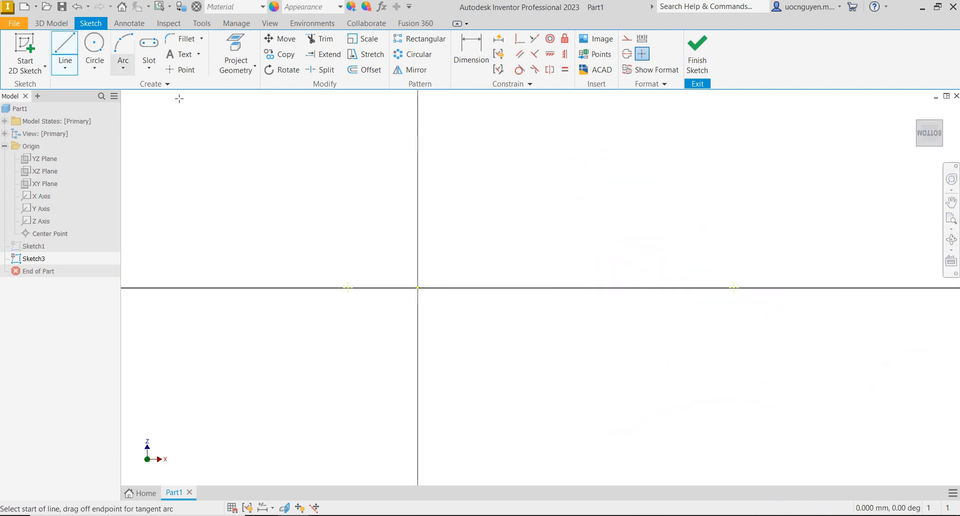
{"action": "left_click", "coordinate": [348, 287]}
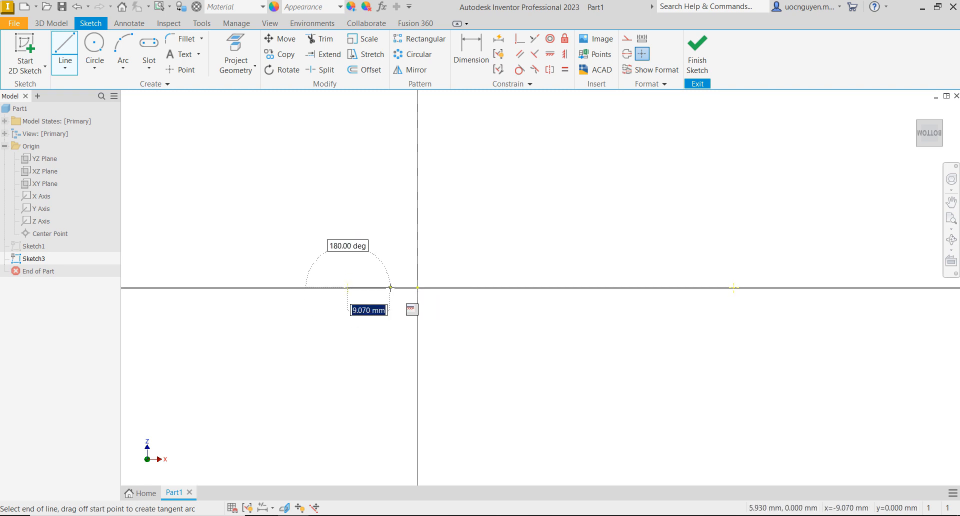
{"action": "left_click", "coordinate": [436, 287]}
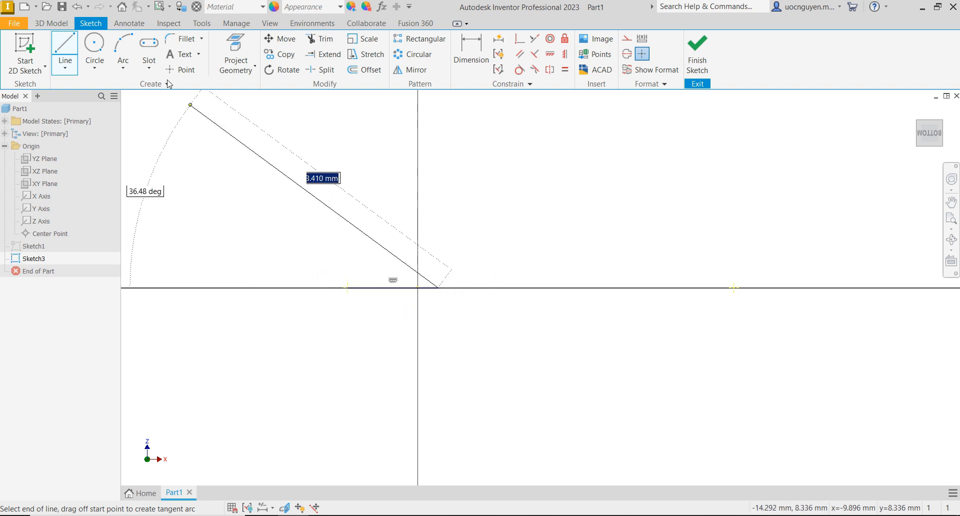
{"action": "left_click", "coordinate": [436, 288]}
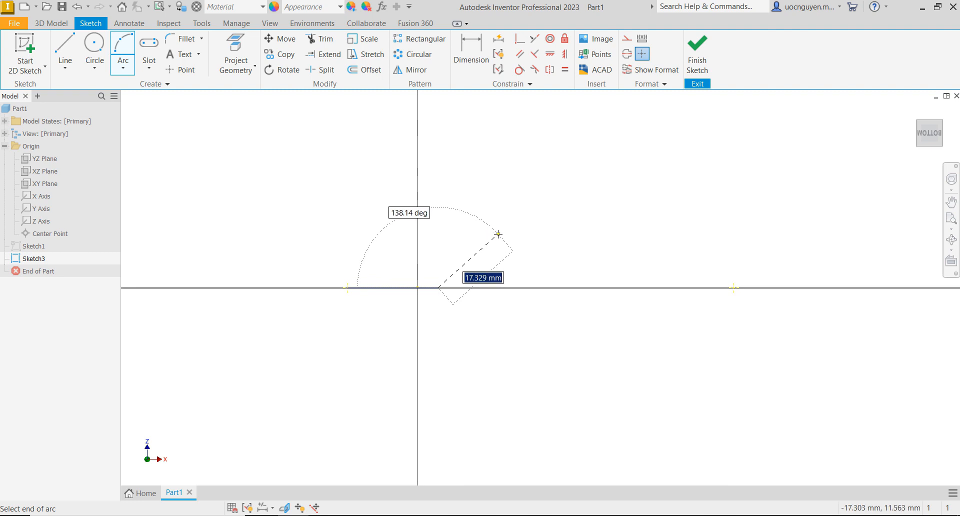
{"action": "left_click", "coordinate": [473, 266]}
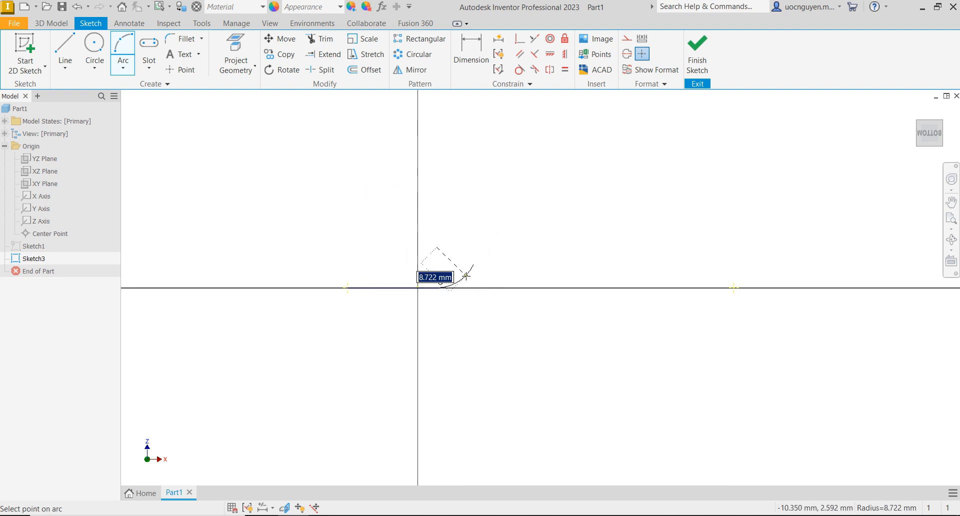
{"action": "left_click", "coordinate": [464, 273]}
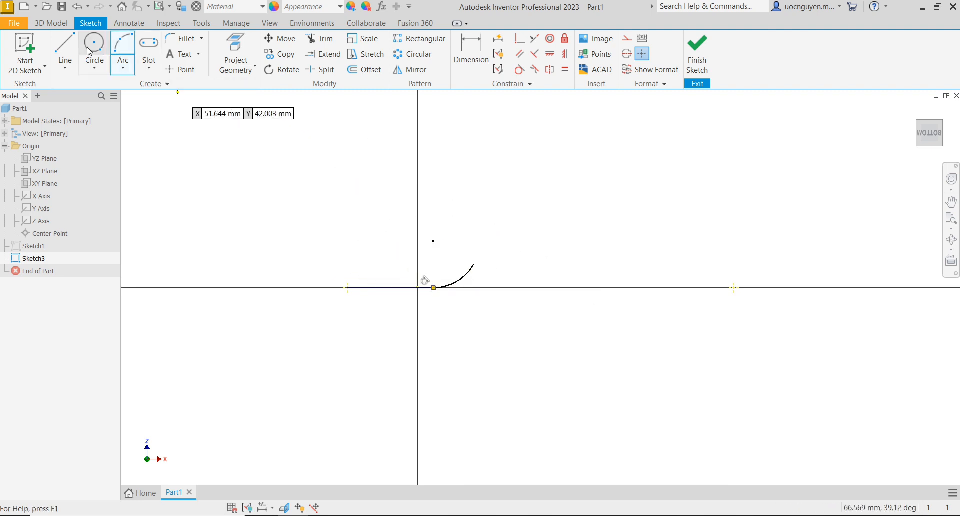
Continue the path with a sloped line about 8.4 mm long from the arc's end and a second three-point arc levelling off.
{"action": "left_click", "coordinate": [65, 53]}
{"action": "left_click", "coordinate": [473, 264]}
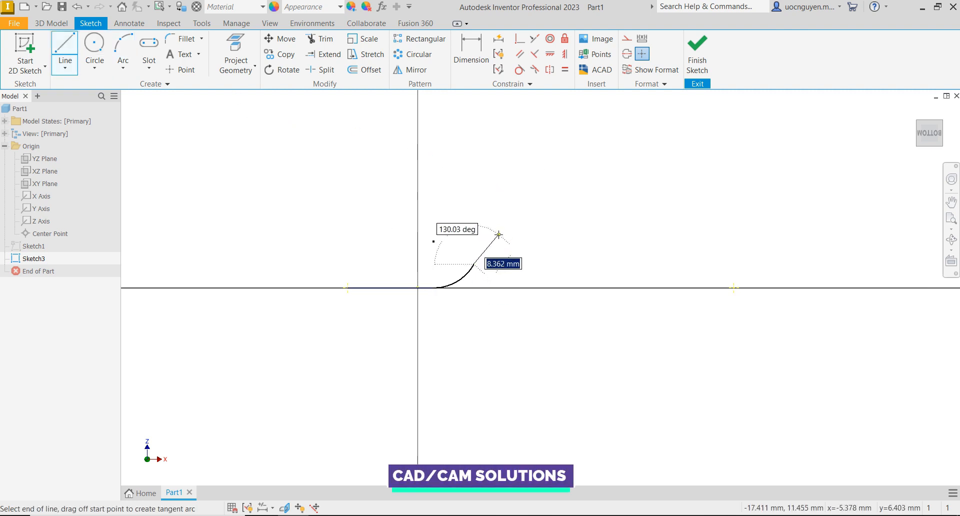
{"action": "left_click", "coordinate": [499, 235]}
{"action": "left_click", "coordinate": [122, 44]}
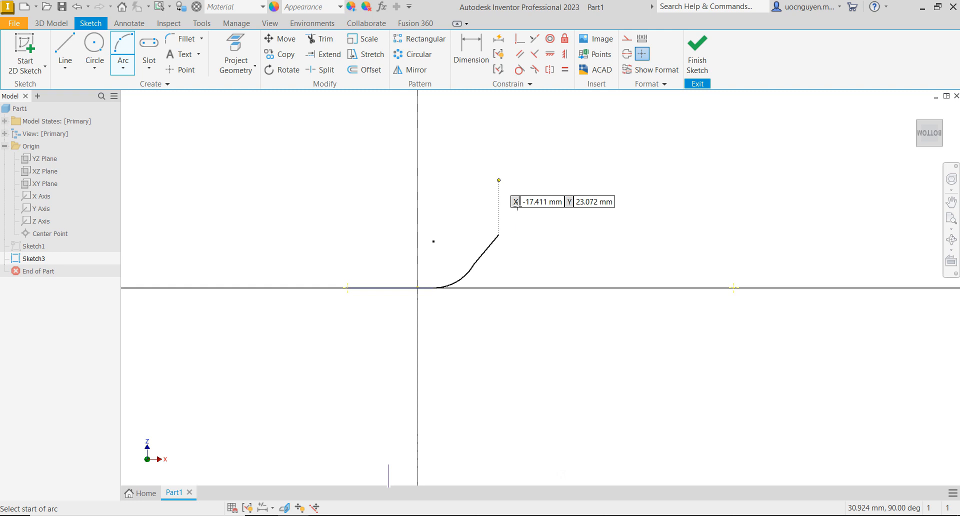
{"action": "left_click", "coordinate": [498, 235]}
{"action": "left_click", "coordinate": [559, 220]}
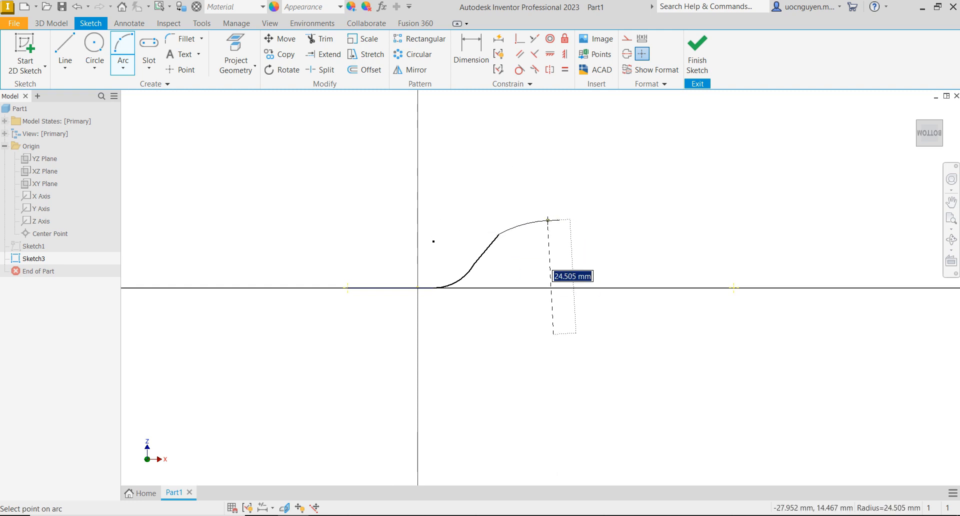
{"action": "left_click", "coordinate": [545, 221]}
Make the sloped line tangent to the lower arc and to the upper arc at its two ends.
{"action": "middle_click_drag", "start_coordinate": [388, 208], "coordinate": [280, 221]}
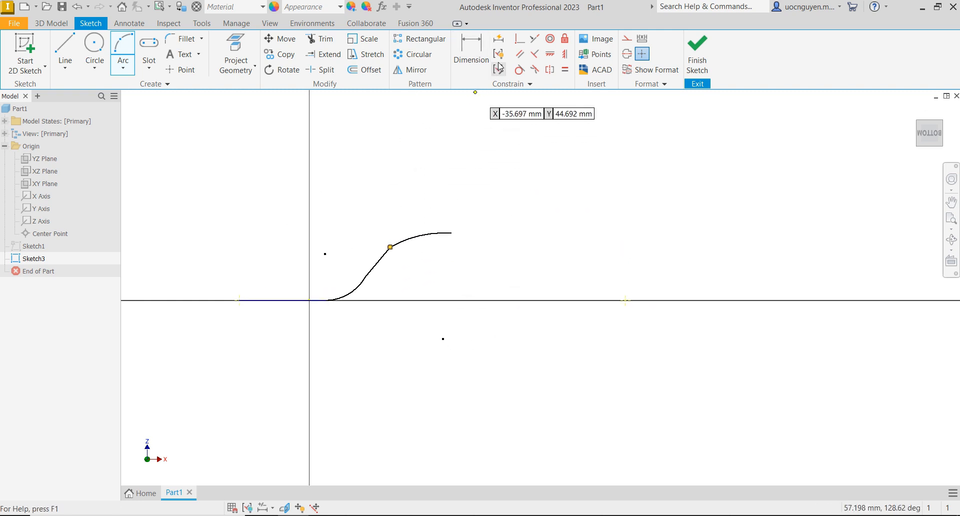
{"action": "left_click", "coordinate": [520, 69]}
{"action": "left_click", "coordinate": [363, 286]}
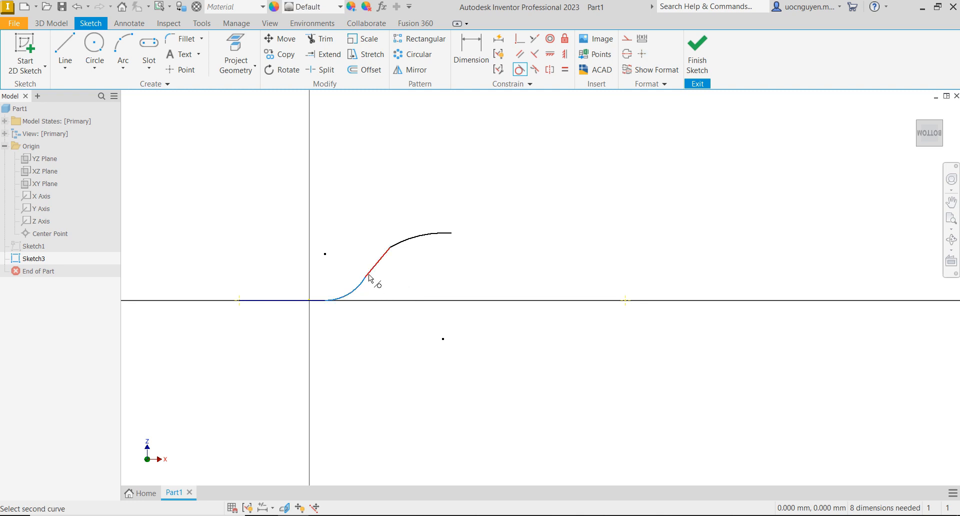
{"action": "left_click", "coordinate": [369, 277]}
{"action": "left_click", "coordinate": [393, 252]}
{"action": "left_click", "coordinate": [400, 249]}
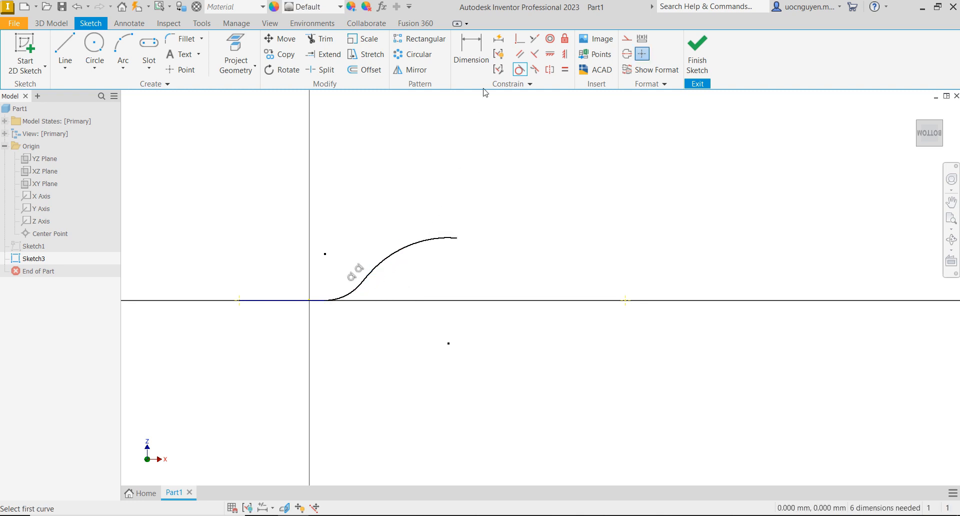
Dimension the radii of the first bend, setting the upper arc to 7.5 mm and the lower arc to 8 mm.
{"action": "key", "text": "d"}
{"action": "left_click", "coordinate": [414, 223]}
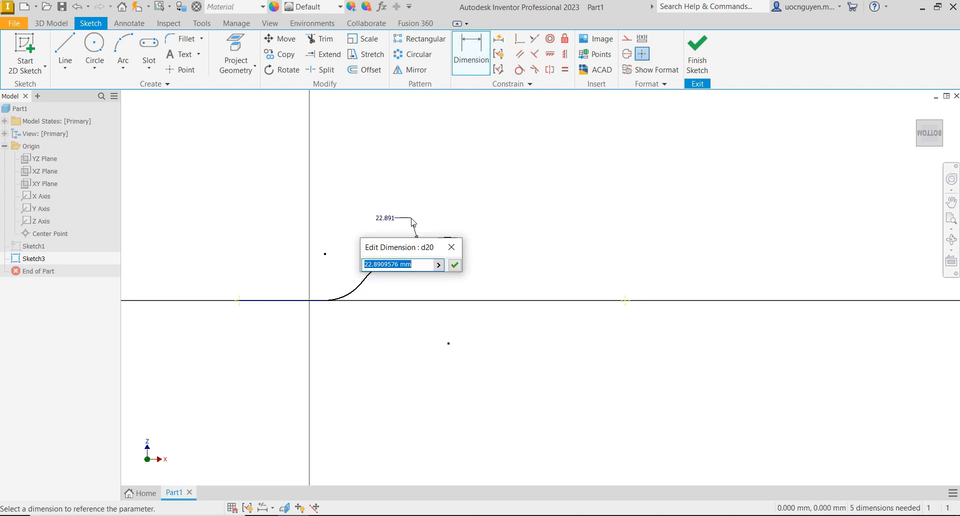
{"action": "type", "text": "7.5"}
{"action": "key", "text": "Return"}
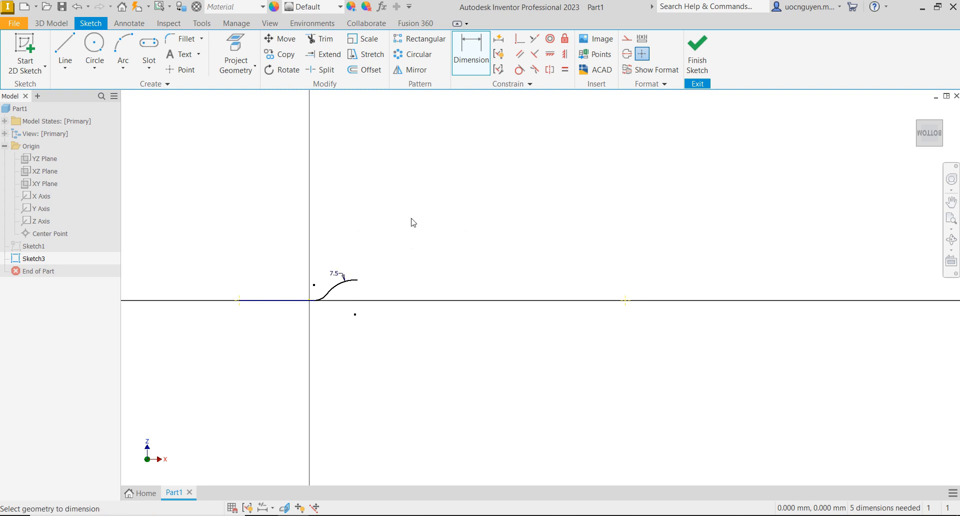
{"action": "scroll", "coordinate": [297, 294], "scroll_direction": "down", "scroll_amount": 5}
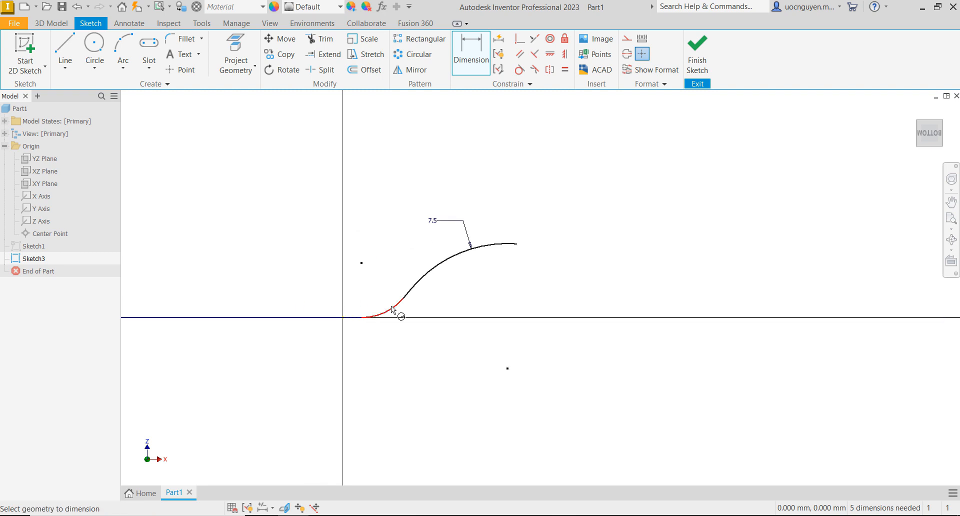
{"action": "left_click", "coordinate": [392, 305]}
{"action": "left_click", "coordinate": [379, 300]}
{"action": "type", "text": "8"}
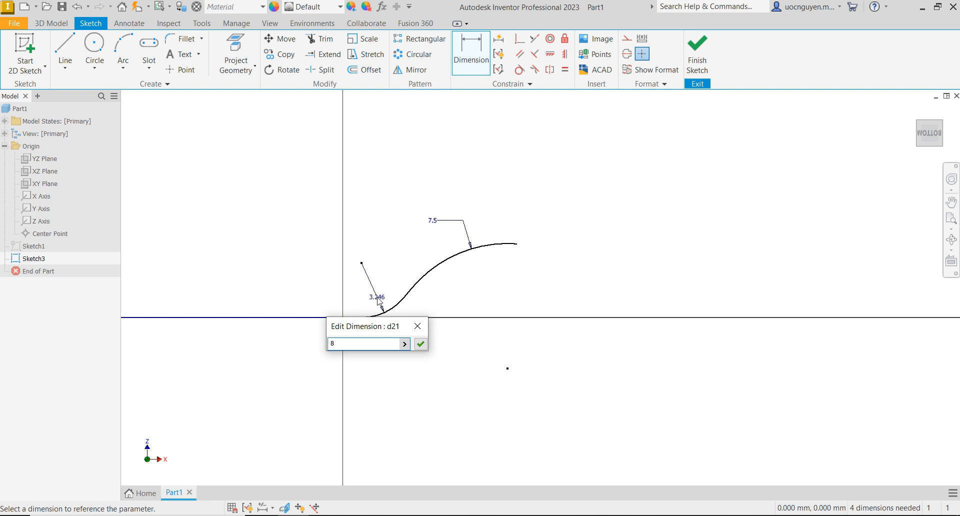
{"action": "key", "text": "Return"}
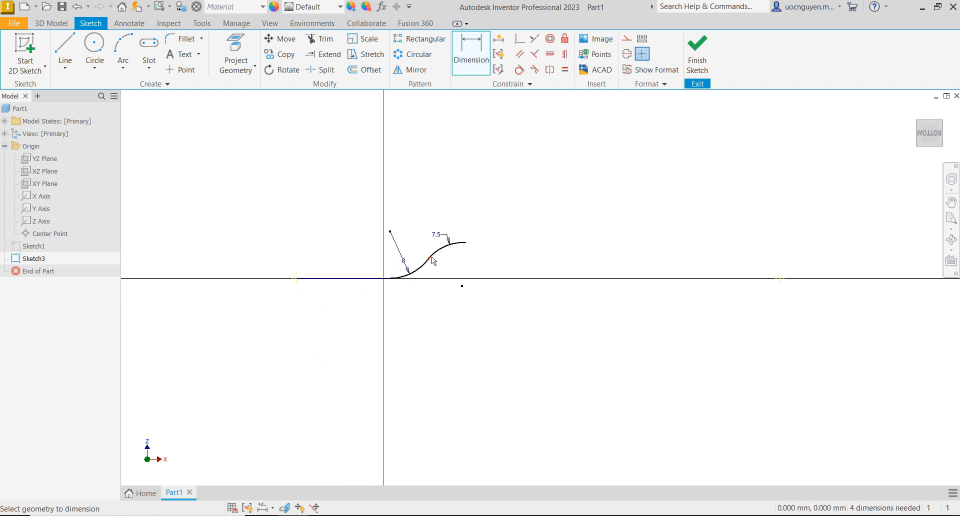
Dimension the angle between the horizontal base line and the short sloped line between the arcs as 140 degrees.
{"action": "scroll", "coordinate": [461, 283], "scroll_direction": "down", "scroll_amount": 6}
{"action": "scroll", "coordinate": [490, 239], "scroll_direction": "up", "scroll_amount": 6}
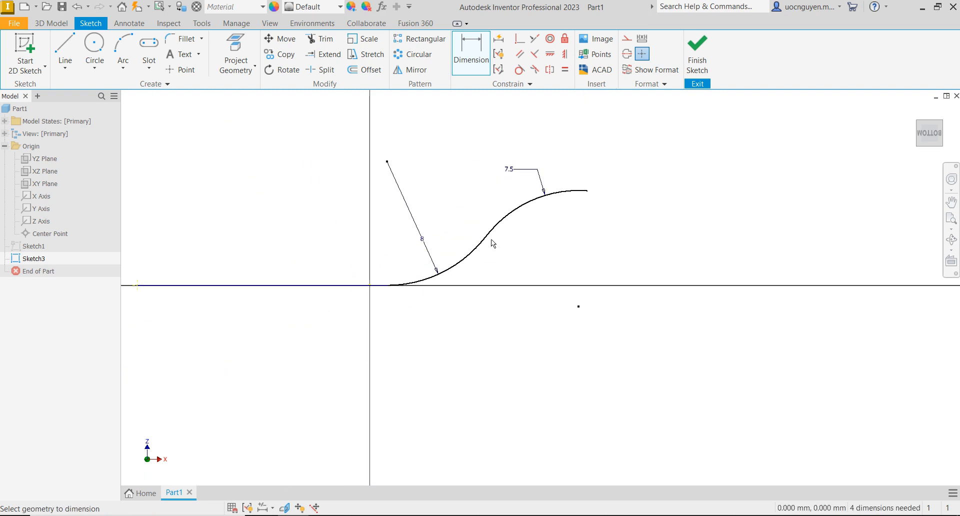
{"action": "left_click", "coordinate": [338, 285]}
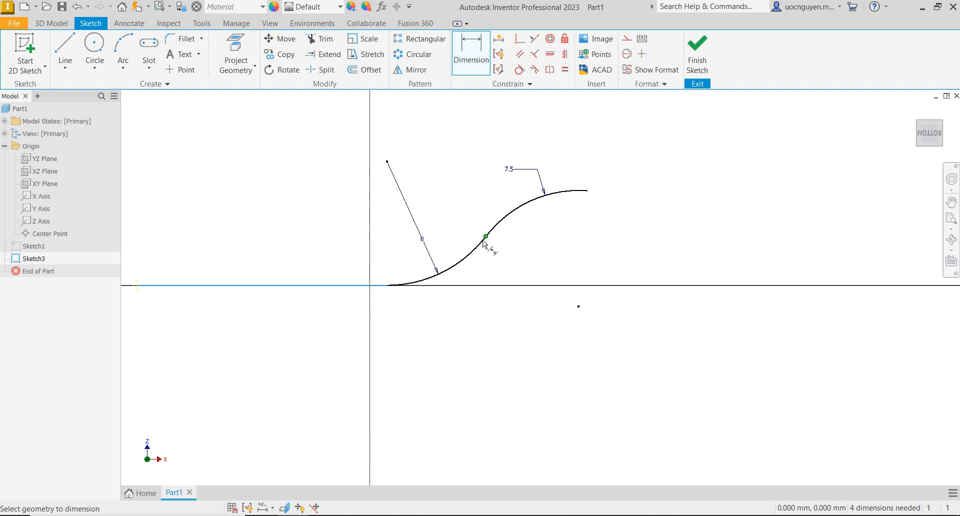
{"action": "scroll", "coordinate": [483, 243], "scroll_direction": "down", "scroll_amount": 5}
{"action": "left_click", "coordinate": [486, 240]}
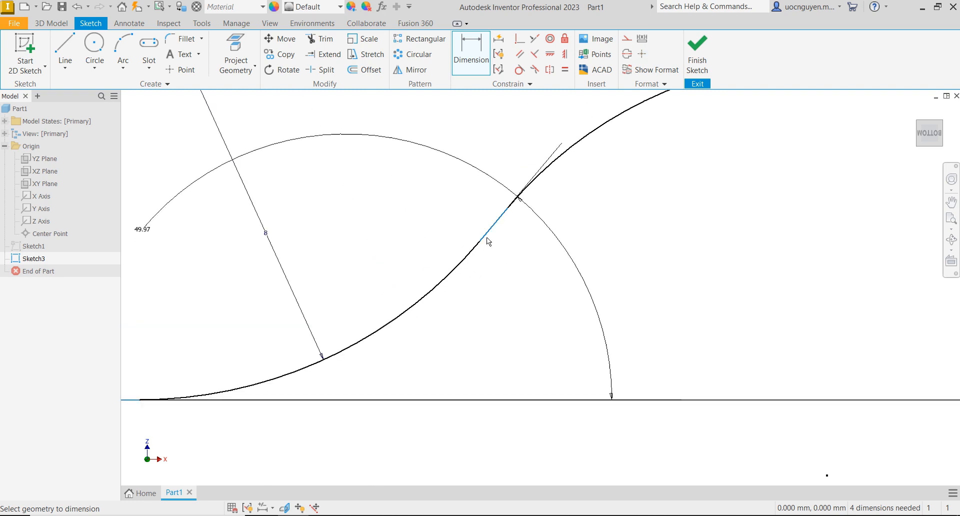
{"action": "scroll", "coordinate": [488, 240], "scroll_direction": "up", "scroll_amount": 4}
{"action": "left_click", "coordinate": [418, 191]}
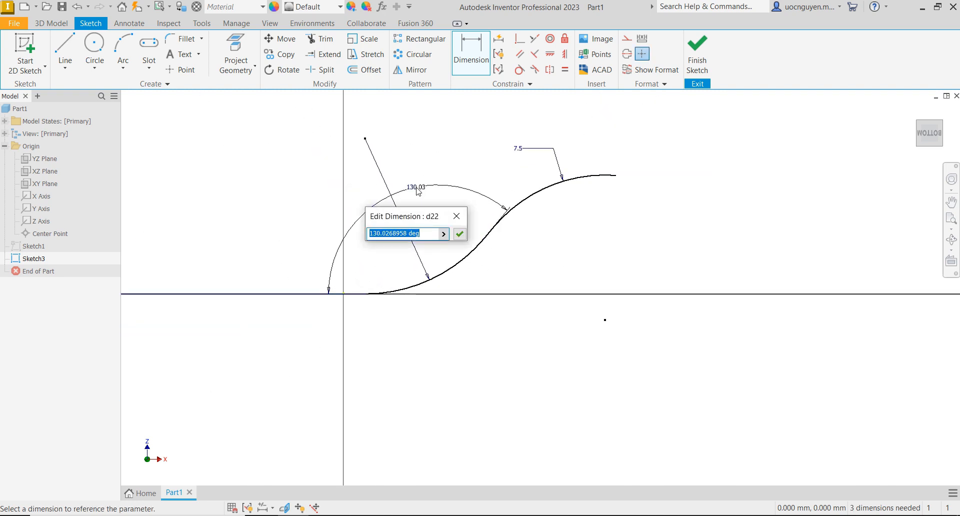
{"action": "type", "text": "140"}
{"action": "key", "text": "Return"}
{"action": "scroll", "coordinate": [440, 252], "scroll_direction": "up", "scroll_amount": 4}
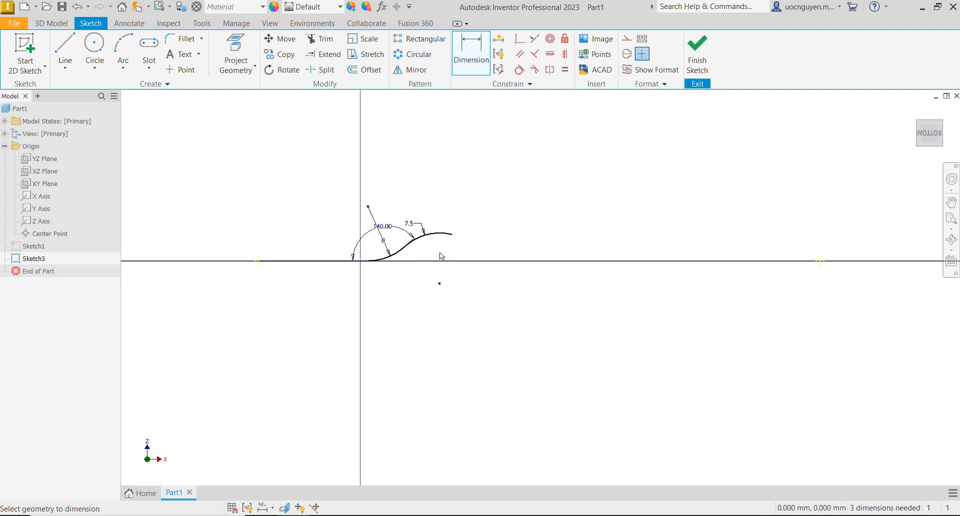
{"action": "scroll", "coordinate": [457, 233], "scroll_direction": "down", "scroll_amount": 7}
{"action": "scroll", "coordinate": [457, 233], "scroll_direction": "up", "scroll_amount": 4}
{"action": "key", "text": "Escape"}
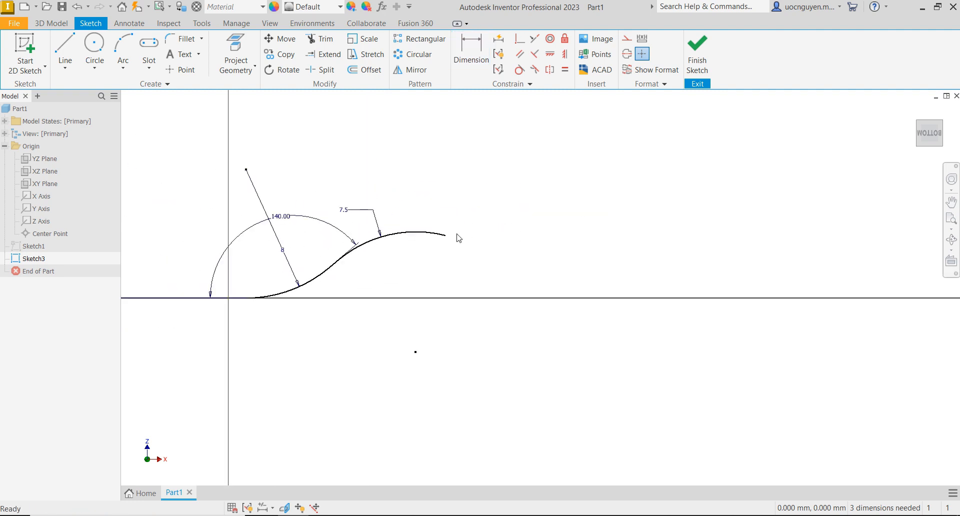
Draw a horizontal line from the upper arc's end and a downward-curving three-point arc of about 5 mm radius tangent to it.
{"action": "left_click", "coordinate": [65, 53]}
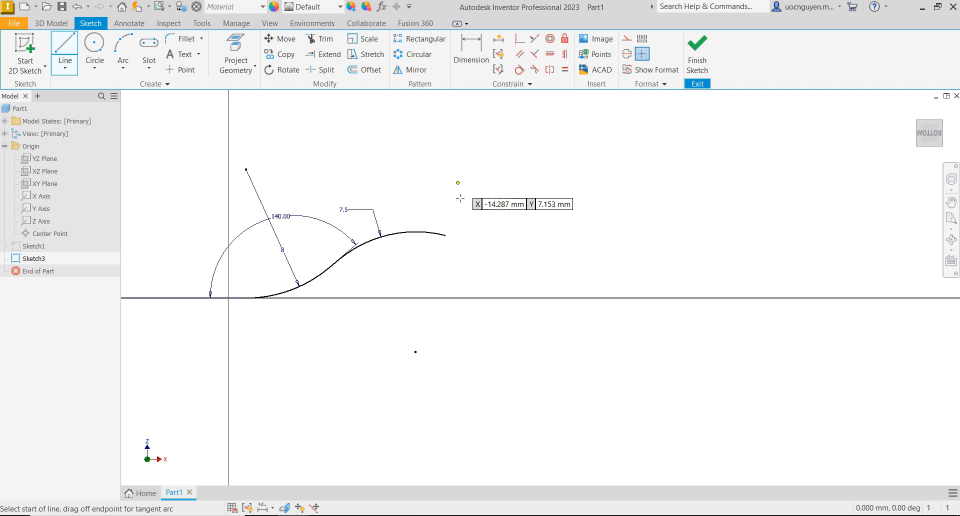
{"action": "left_click", "coordinate": [445, 235]}
{"action": "left_click", "coordinate": [575, 235]}
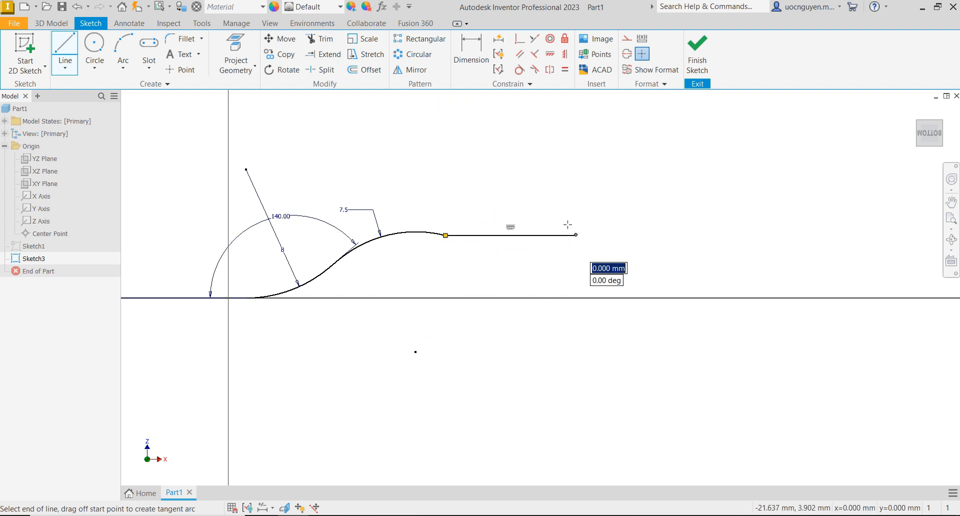
{"action": "left_click", "coordinate": [123, 52]}
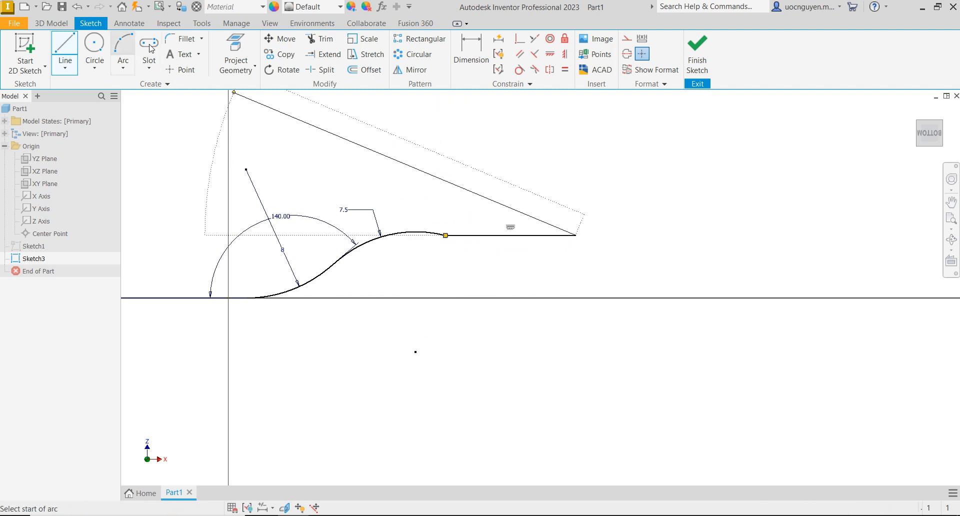
{"action": "left_click", "coordinate": [576, 235]}
{"action": "left_click", "coordinate": [642, 260]}
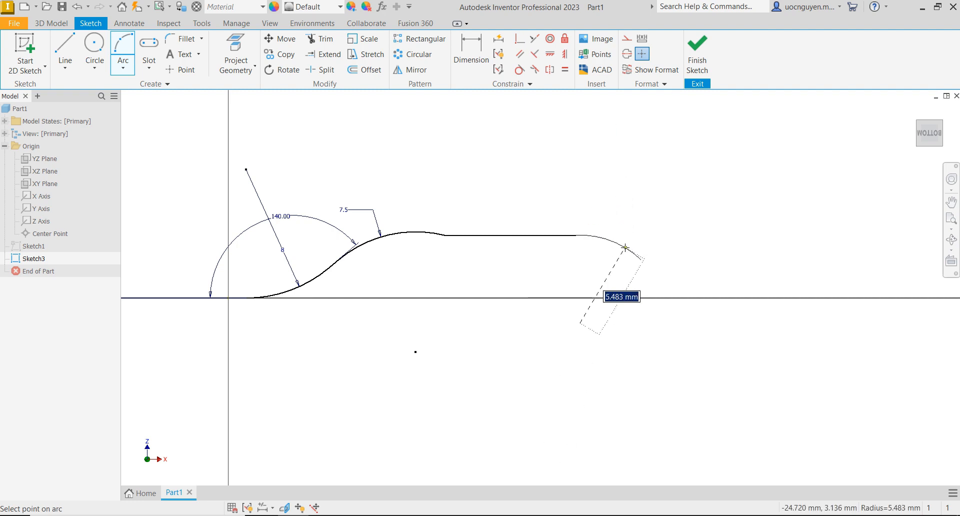
{"action": "left_click", "coordinate": [578, 233]}
Continue with a downward-sloping line about 1.7 mm long and a three-point arc that levels off on the horizontal axis.
{"action": "key", "text": "l"}
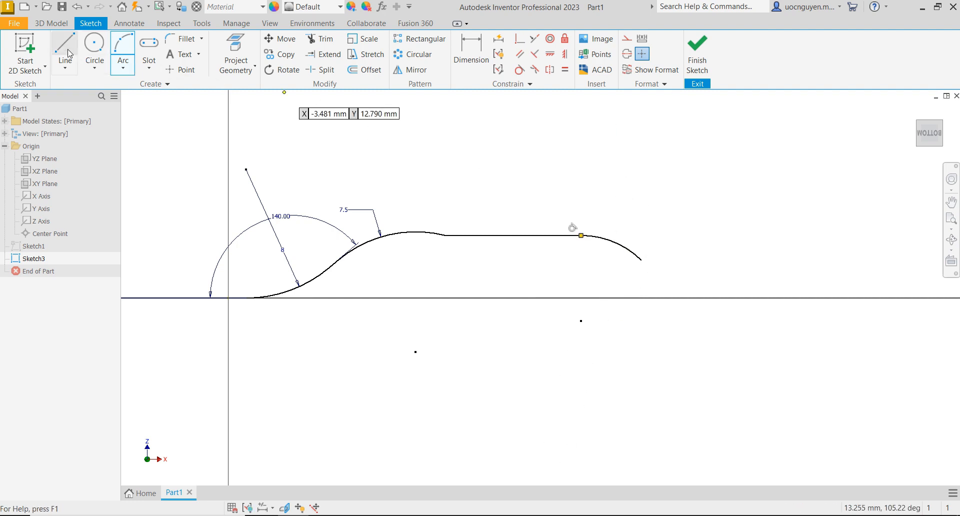
{"action": "left_click", "coordinate": [643, 259]}
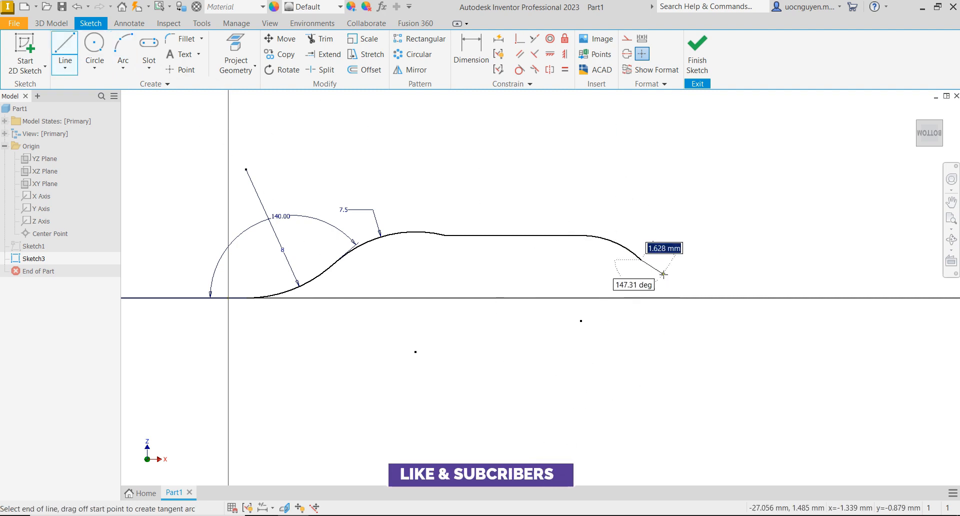
{"action": "scroll", "coordinate": [637, 273], "scroll_direction": "up", "scroll_amount": 5}
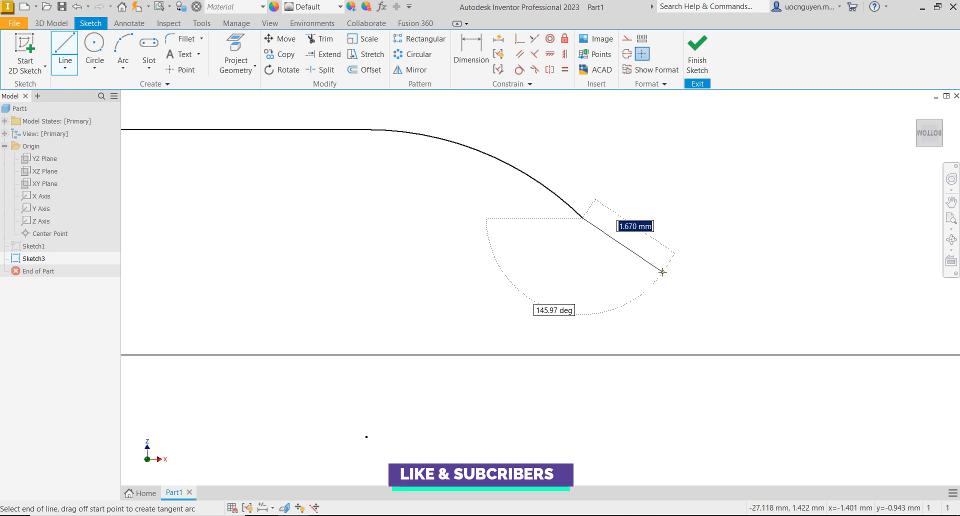
{"action": "left_click", "coordinate": [123, 50]}
{"action": "left_click", "coordinate": [664, 273]}
{"action": "scroll", "coordinate": [665, 274], "scroll_direction": "down", "scroll_amount": 5}
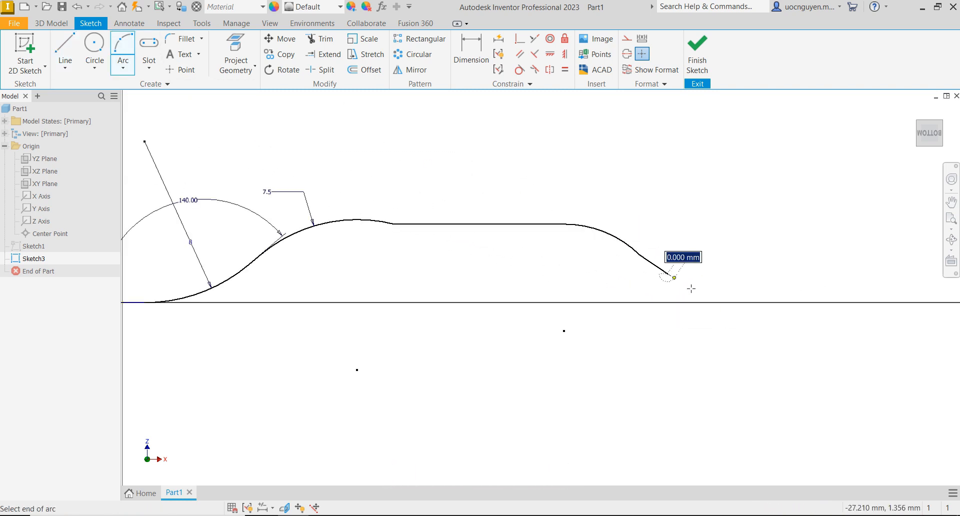
{"action": "left_click", "coordinate": [731, 302]}
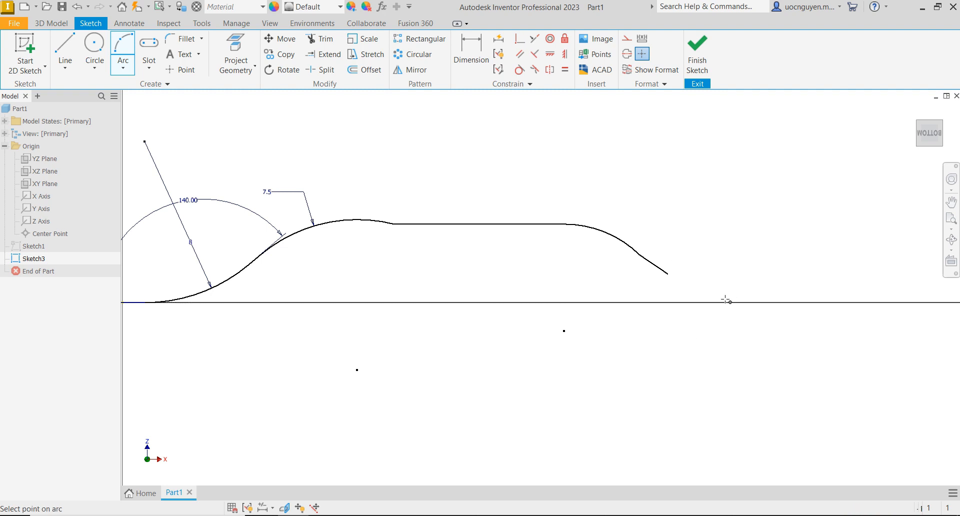
{"action": "left_click", "coordinate": [691, 291]}
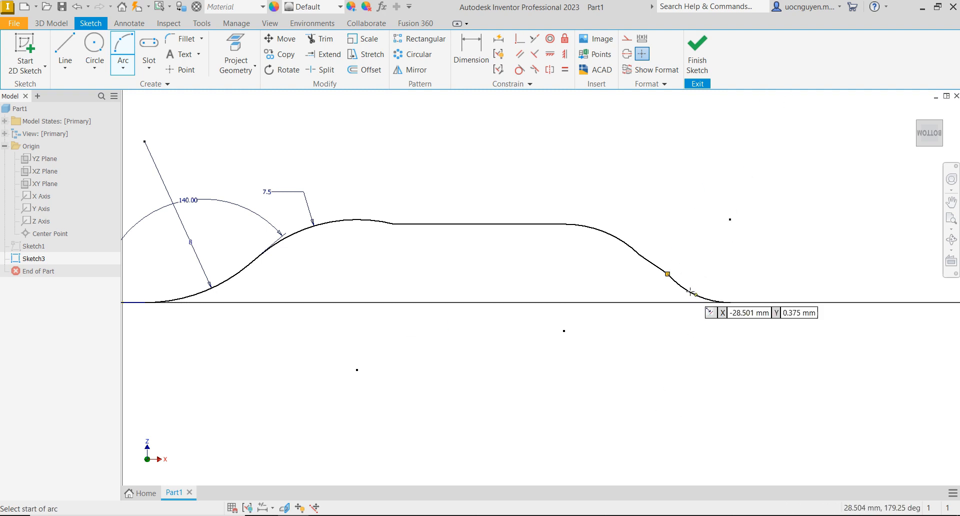
Draw a horizontal line along the axis from the last arc's end to the far projected point.
{"action": "left_click", "coordinate": [65, 50]}
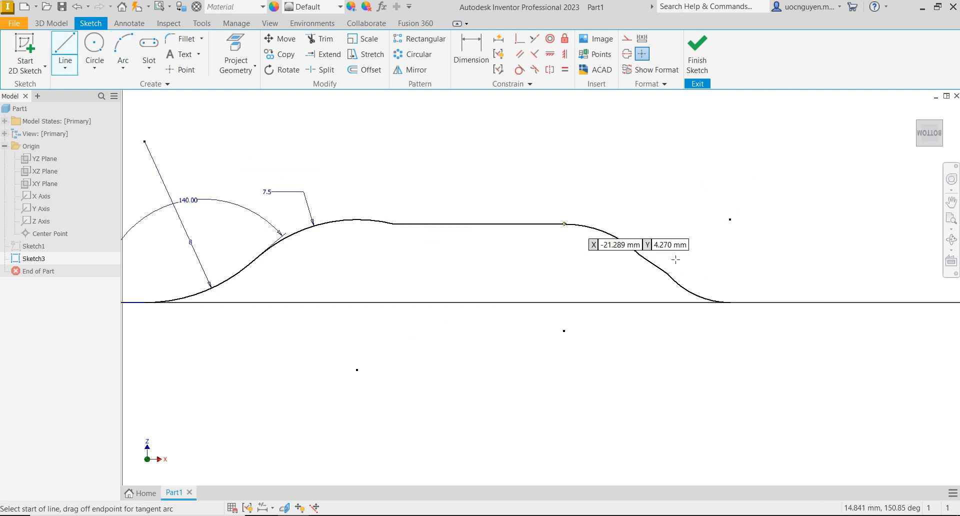
{"action": "left_click", "coordinate": [731, 302]}
{"action": "scroll", "coordinate": [681, 306], "scroll_direction": "down", "scroll_amount": 4}
{"action": "middle_click_drag", "start_coordinate": [792, 323], "coordinate": [710, 323]}
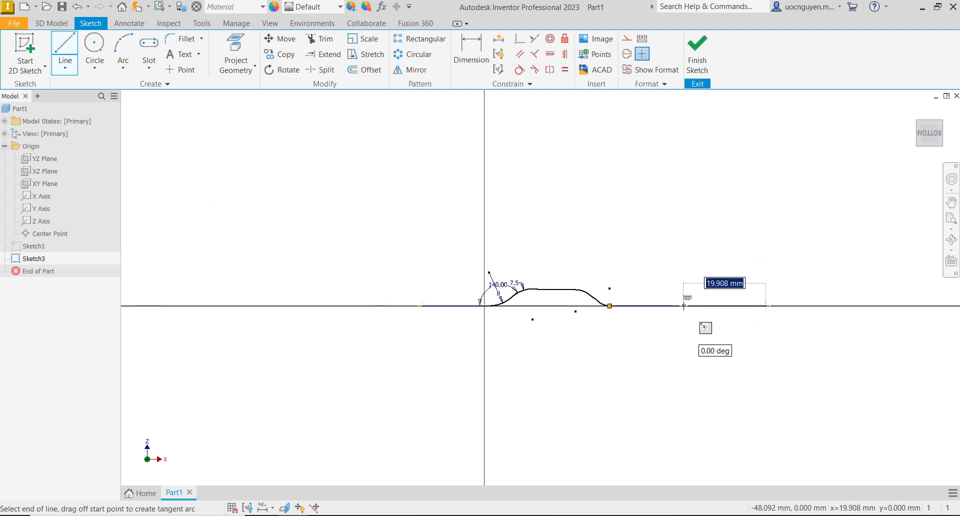
{"action": "key", "text": "Escape"}
Make the second bend's sloped line tangent to the arc above it and to the arc below it.
{"action": "scroll", "coordinate": [610, 303], "scroll_direction": "up", "scroll_amount": 6}
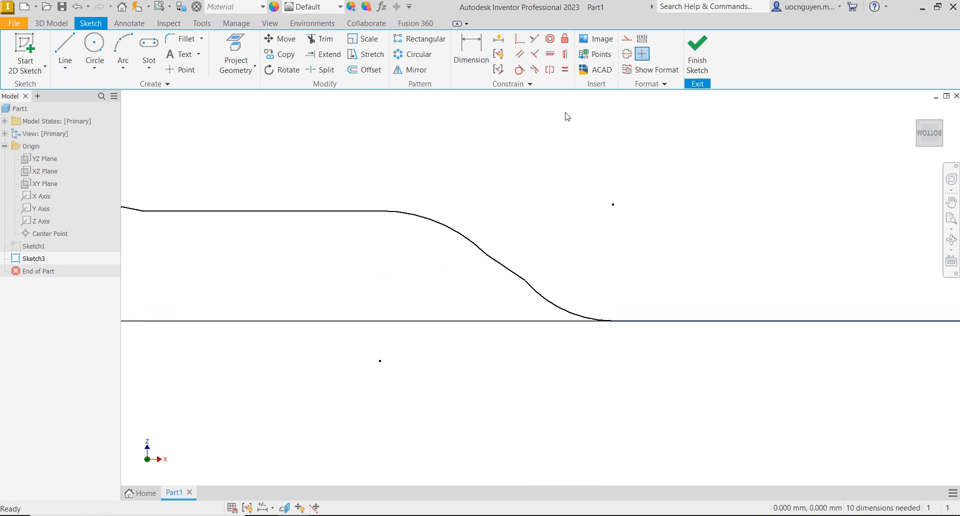
{"action": "left_click", "coordinate": [520, 70]}
{"action": "left_click", "coordinate": [490, 256]}
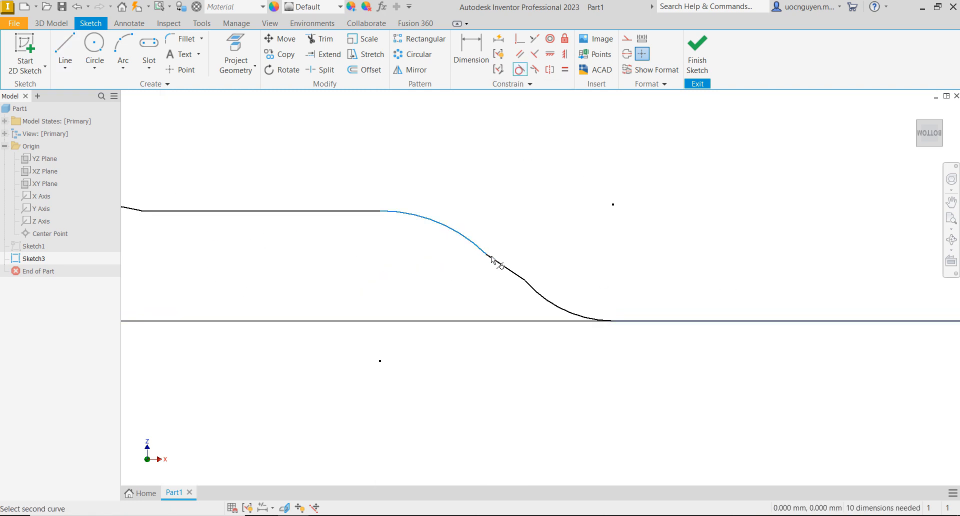
{"action": "left_click", "coordinate": [499, 263]}
{"action": "left_click", "coordinate": [517, 275]}
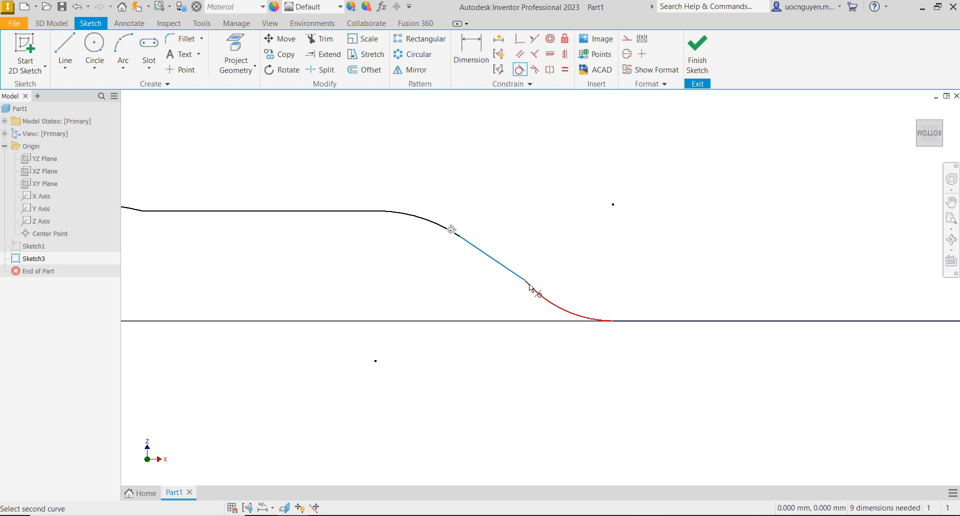
{"action": "left_click", "coordinate": [534, 292]}
Dimension the radii of the second bend, setting the lower arc to 8 mm and the upper arc to 7.5 mm.
{"action": "key", "text": "d"}
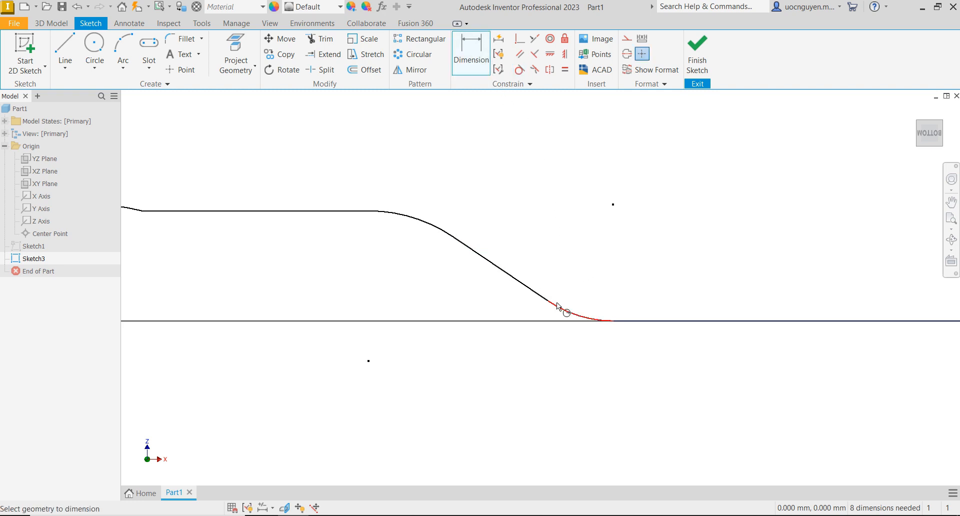
{"action": "left_click", "coordinate": [563, 309]}
{"action": "left_click", "coordinate": [598, 280]}
{"action": "type", "text": "8"}
{"action": "key", "text": "Return"}
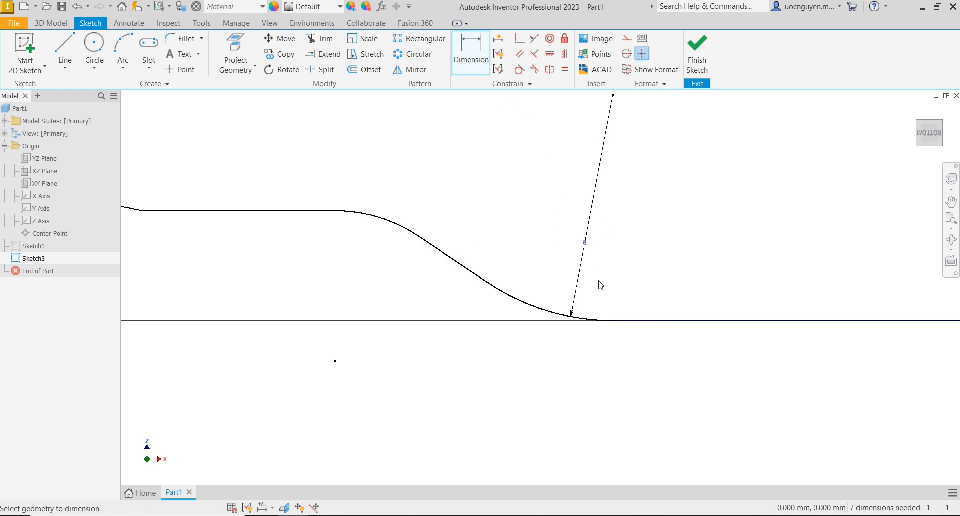
{"action": "left_click", "coordinate": [380, 217]}
{"action": "left_click", "coordinate": [400, 157]}
{"action": "type", "text": "7.5"}
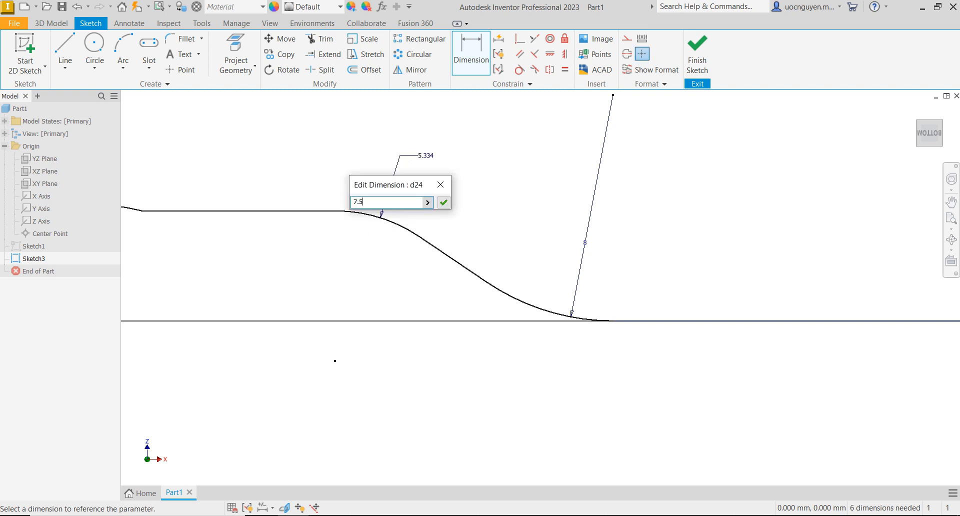
{"action": "key", "text": "Return"}
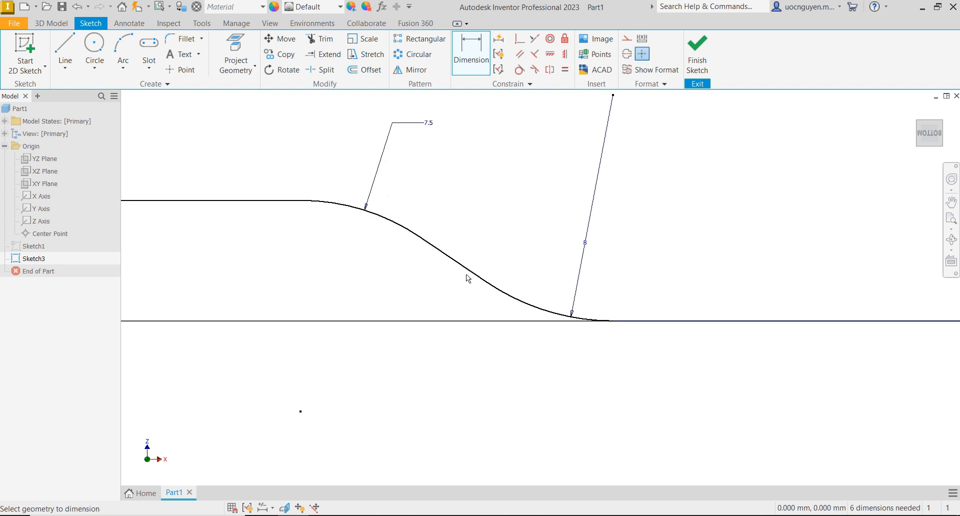
Dimension the angle between the second bend's sloped line and the horizontal end line as 140 degrees.
{"action": "left_click", "coordinate": [676, 321]}
{"action": "left_click", "coordinate": [459, 262]}
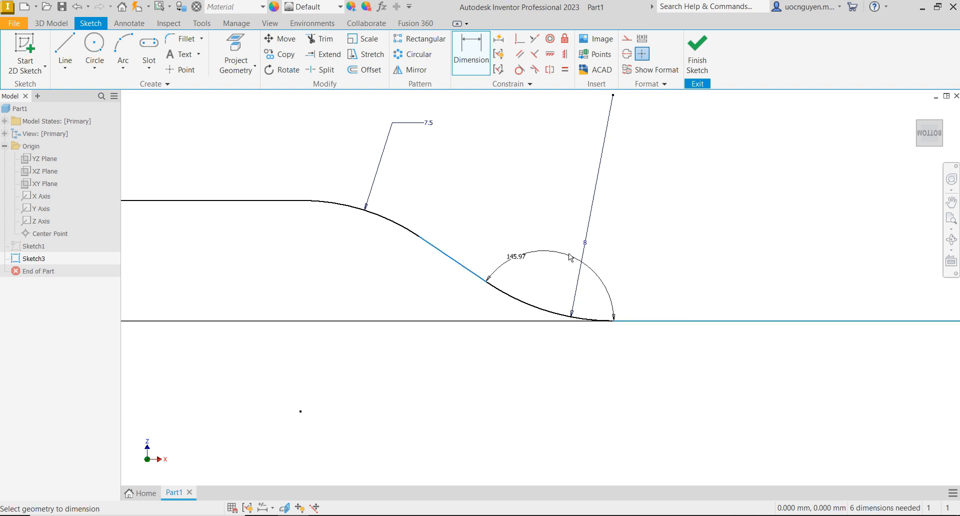
{"action": "left_click", "coordinate": [535, 234]}
{"action": "type", "text": "140"}
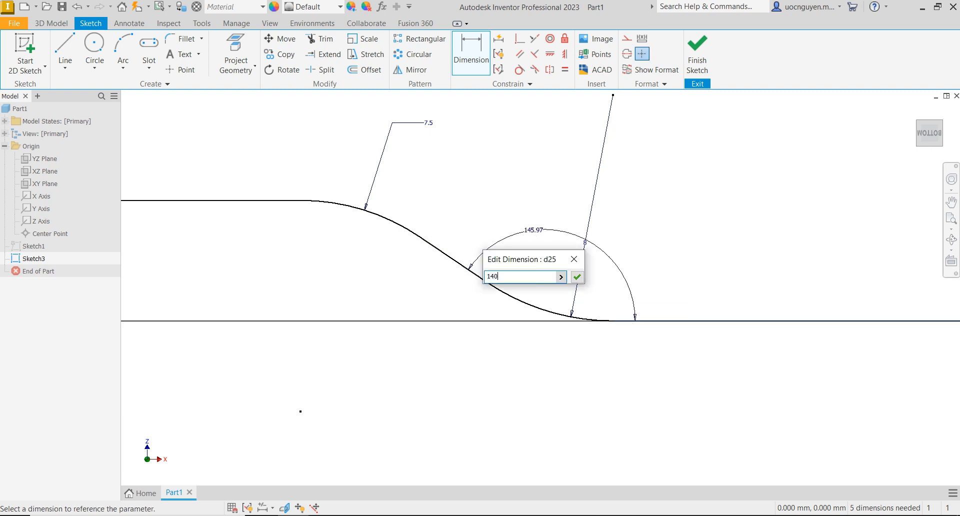
{"action": "key", "text": "Return"}
{"action": "scroll", "coordinate": [534, 231], "scroll_direction": "up", "scroll_amount": 4}
{"action": "scroll", "coordinate": [466, 209], "scroll_direction": "down", "scroll_amount": 2}
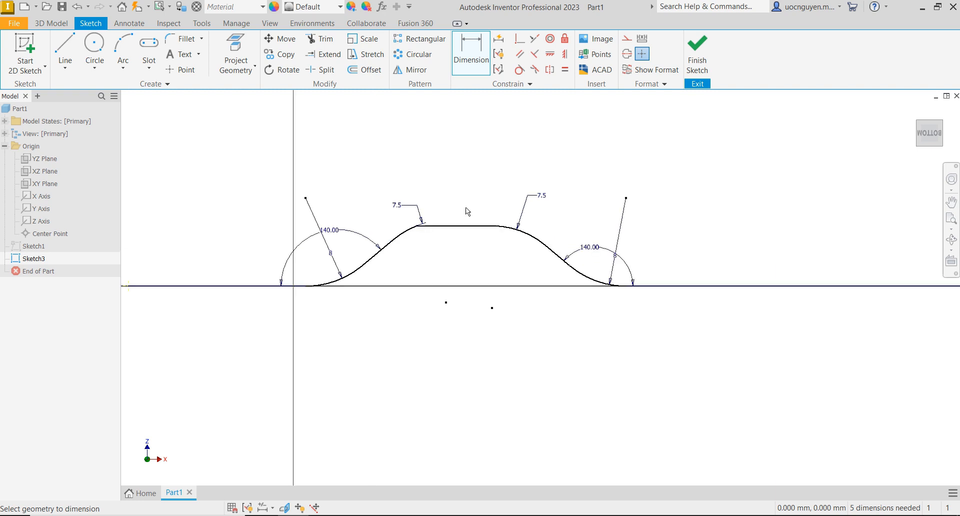
Make the raised horizontal line tangent to the first bend's upper arc.
{"action": "left_click", "coordinate": [519, 71]}
{"action": "left_click", "coordinate": [433, 226]}
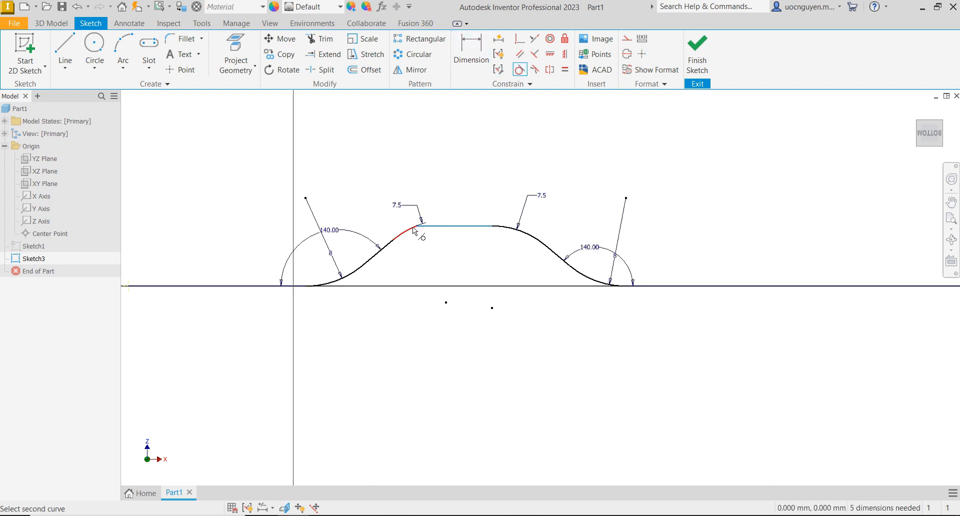
{"action": "left_click", "coordinate": [414, 228]}
{"action": "scroll", "coordinate": [462, 241], "scroll_direction": "down", "scroll_amount": 5}
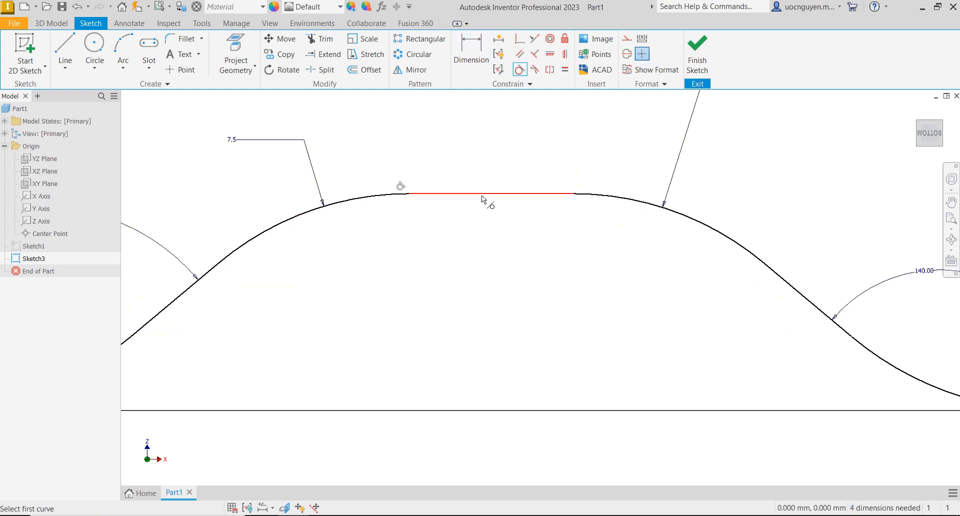
{"action": "scroll", "coordinate": [490, 151], "scroll_direction": "up", "scroll_amount": 4}
{"action": "key", "text": "Escape"}
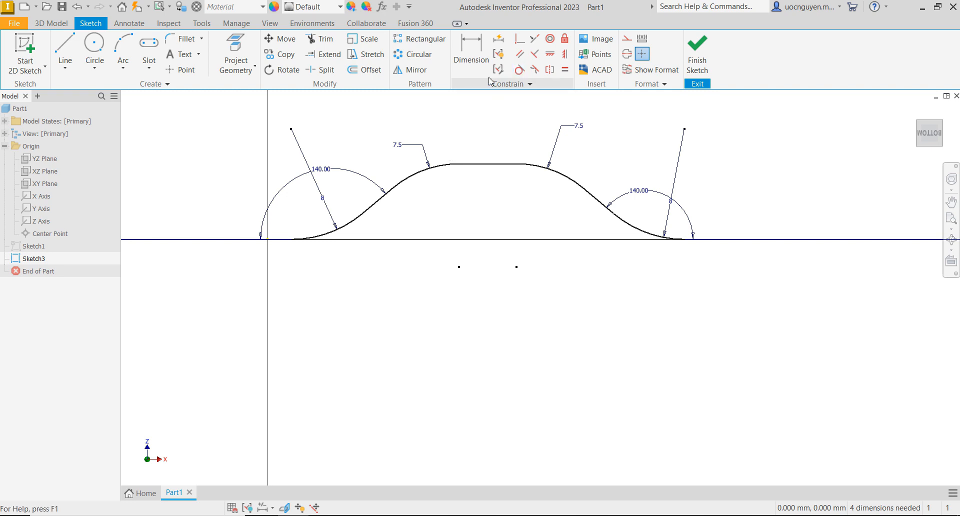
Dimension the height from the base line to the raised horizontal line as 4 mm.
{"action": "key", "text": "d"}
{"action": "left_click", "coordinate": [490, 164]}
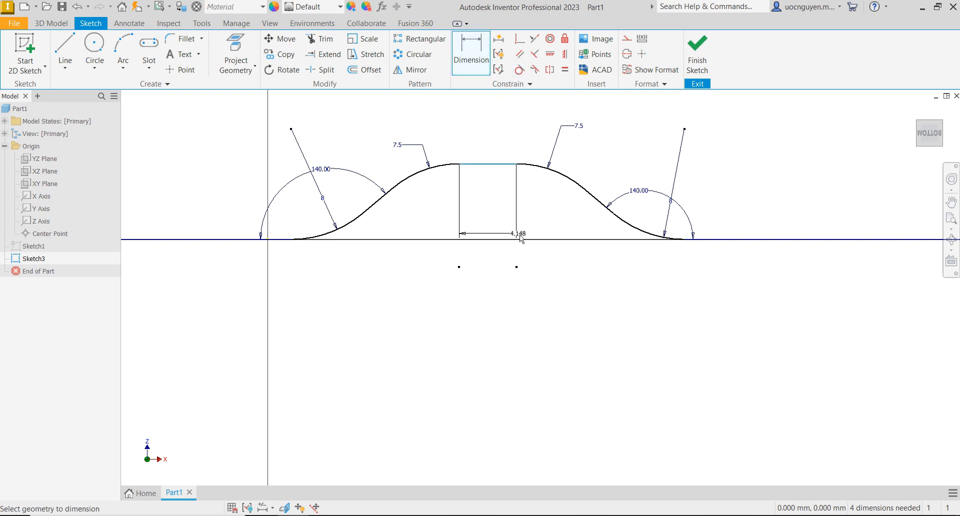
{"action": "left_click", "coordinate": [256, 240]}
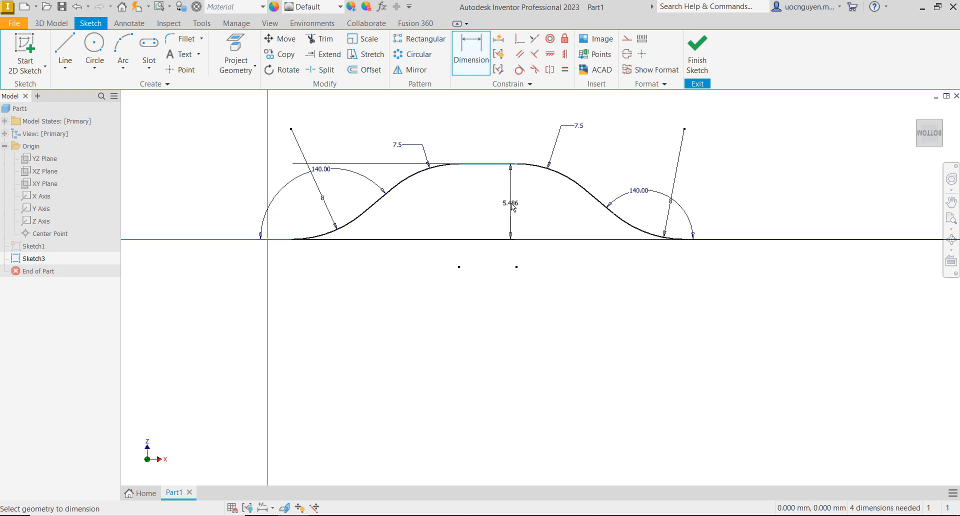
{"action": "left_click", "coordinate": [511, 205]}
{"action": "key", "text": "Return"}
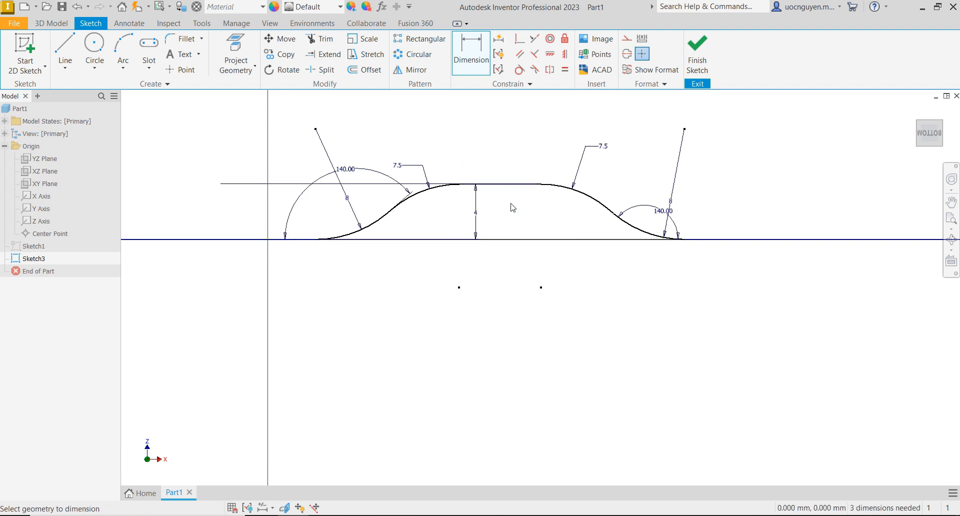
{"action": "scroll", "coordinate": [386, 248], "scroll_direction": "down", "scroll_amount": 5}
{"action": "scroll", "coordinate": [401, 224], "scroll_direction": "up", "scroll_amount": 8}
{"action": "scroll", "coordinate": [401, 224], "scroll_direction": "down", "scroll_amount": 4}
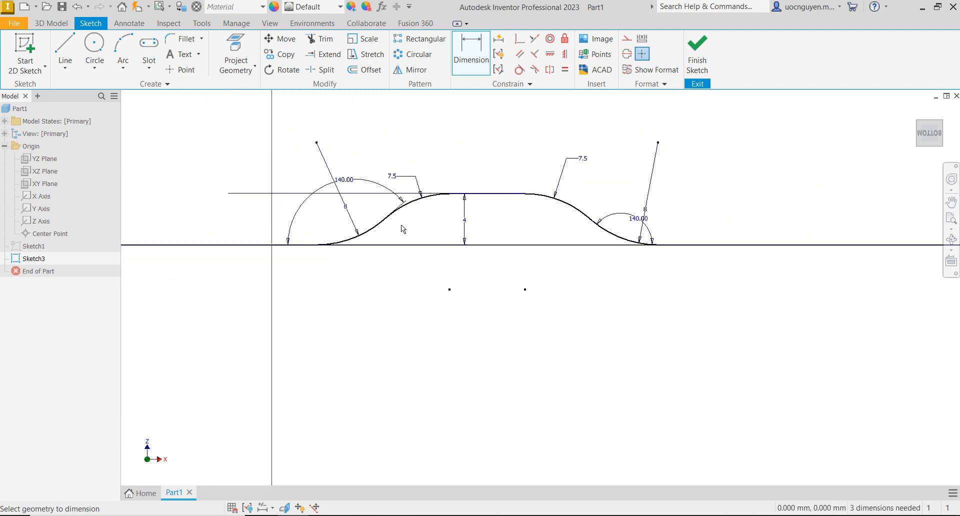
Try to set the start of the first bend 27 mm from the vertical axis.
{"action": "middle_click_drag", "start_coordinate": [280, 245], "coordinate": [355, 249]}
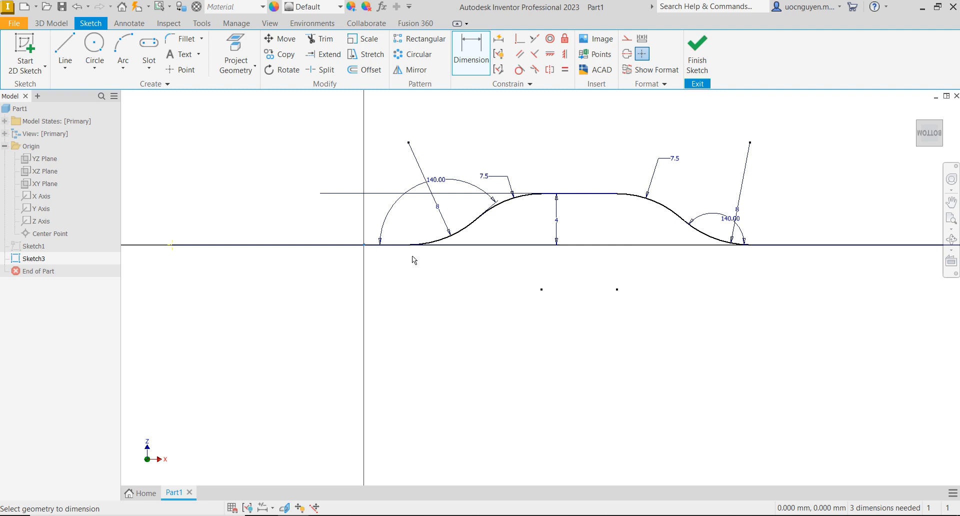
{"action": "scroll", "coordinate": [409, 253], "scroll_direction": "up", "scroll_amount": 3}
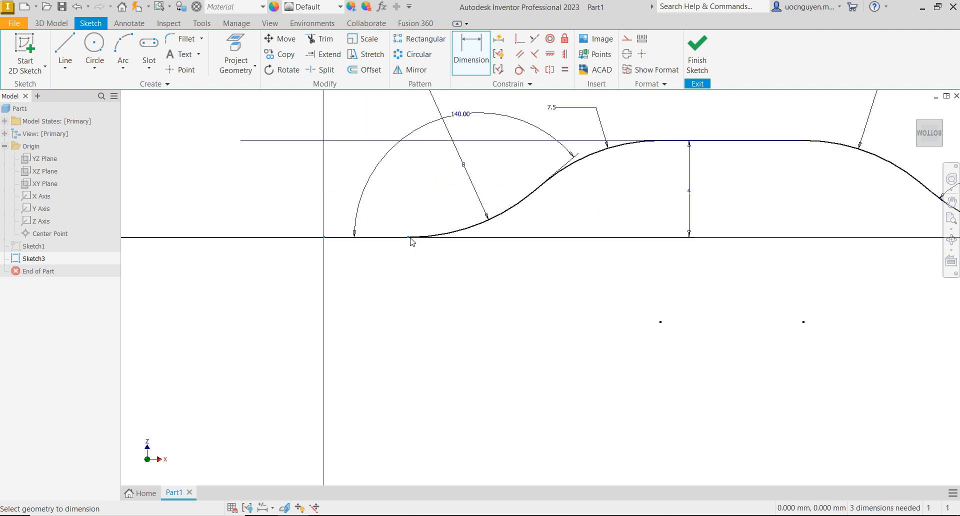
{"action": "left_click", "coordinate": [410, 237]}
{"action": "left_click", "coordinate": [366, 279]}
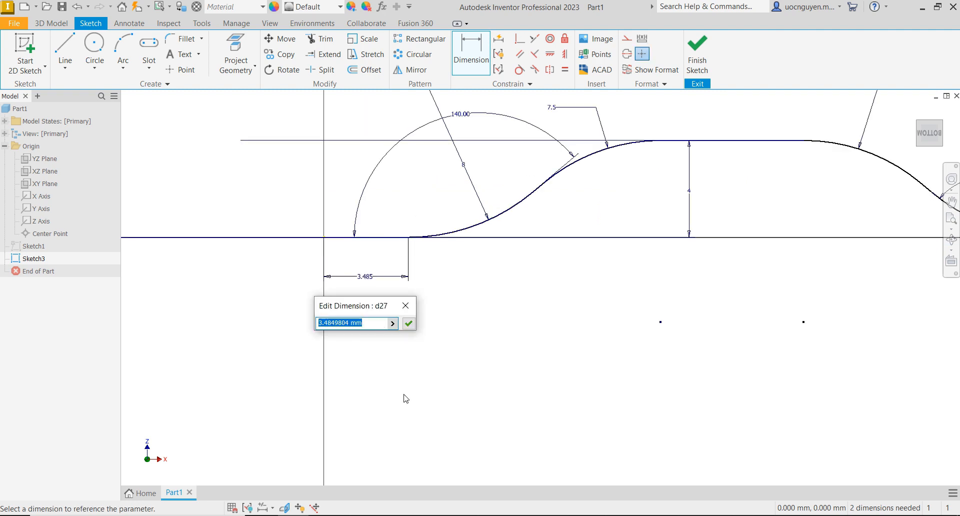
{"action": "type", "text": "27"}
{"action": "key", "text": "Return"}
{"action": "scroll", "coordinate": [428, 274], "scroll_direction": "down", "scroll_amount": 8}
{"action": "scroll", "coordinate": [523, 286], "scroll_direction": "up", "scroll_amount": 5}
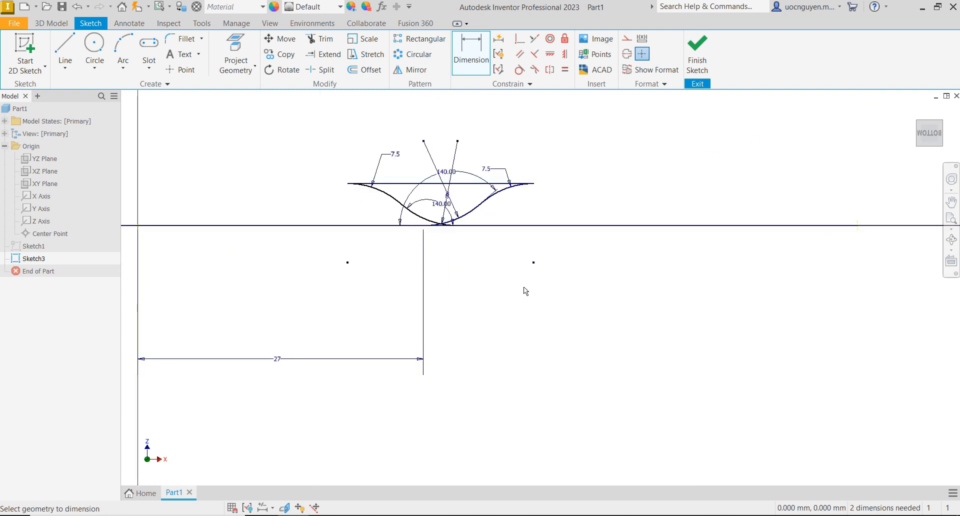
{"action": "scroll", "coordinate": [470, 260], "scroll_direction": "down", "scroll_amount": 3}
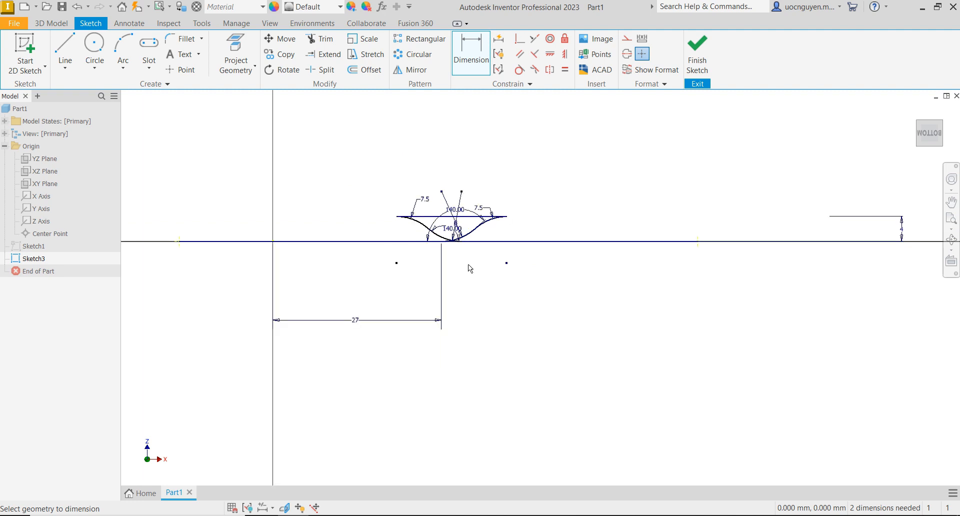
{"action": "scroll", "coordinate": [472, 240], "scroll_direction": "up", "scroll_amount": 3}
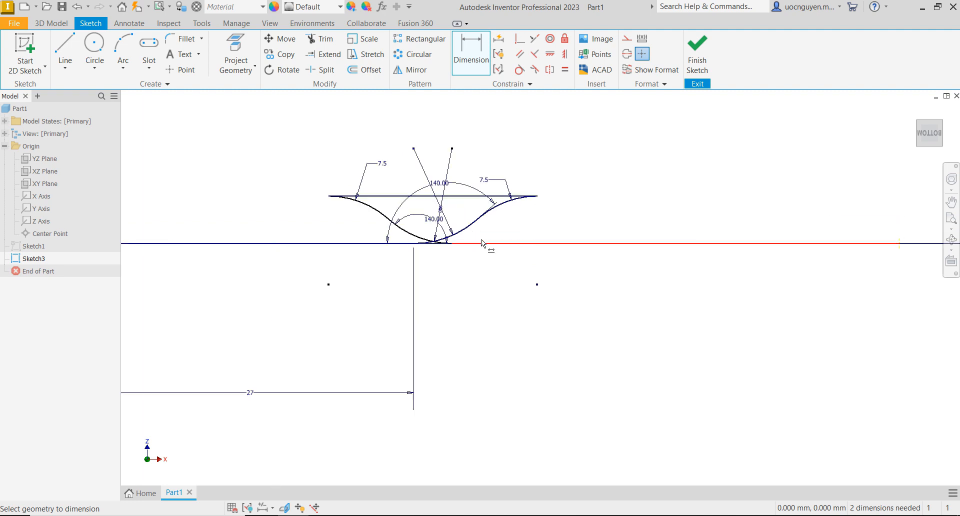
Try to move the second bend's lower end along the axis, and undo the 27 mm offset of the first bend.
{"action": "key", "text": "Escape"}
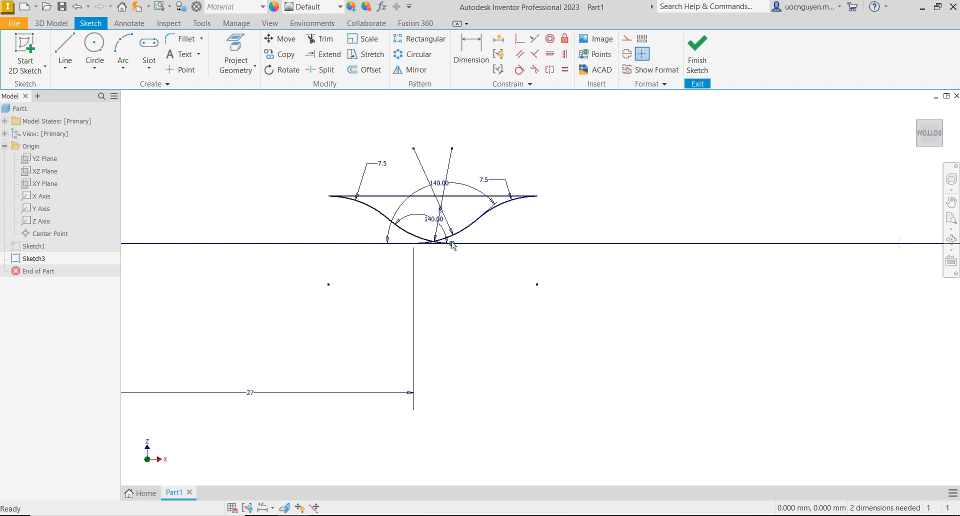
{"action": "left_click_drag", "start_coordinate": [452, 244], "coordinate": [501, 248]}
{"action": "key", "text": "ctrl+z"}
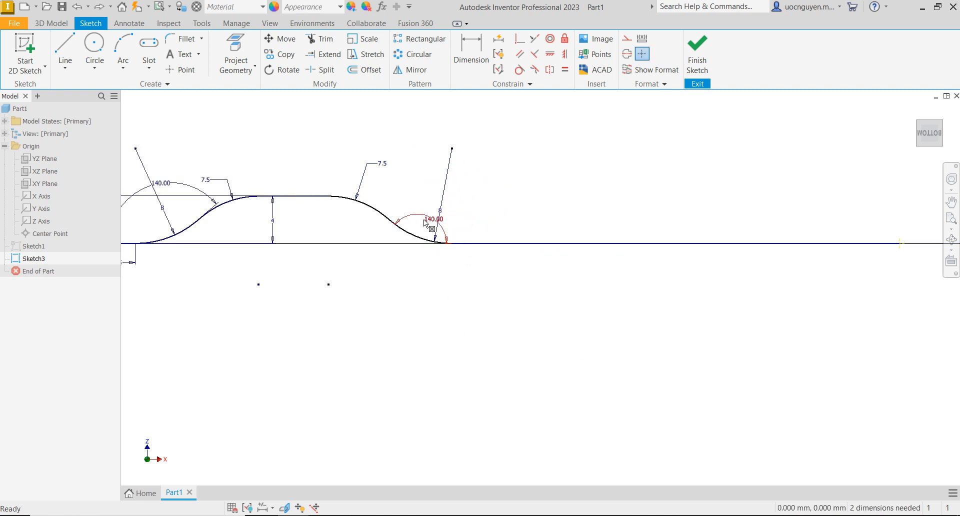
Pull the second bend's lower arc end along the axis and make that arc tangent to the horizontal end line.
{"action": "scroll", "coordinate": [456, 244], "scroll_direction": "down", "scroll_amount": 2}
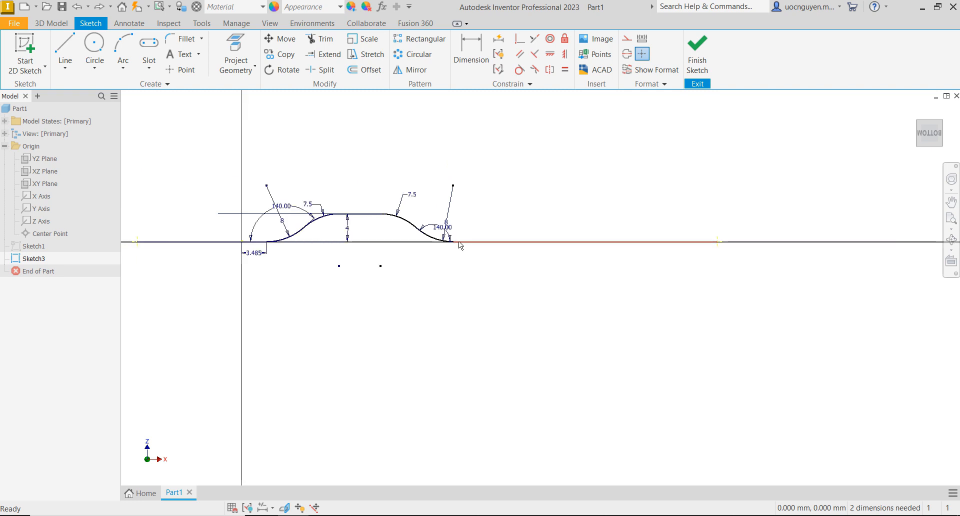
{"action": "mouse_move", "coordinate": [453, 242]}
{"action": "left_mouse_down"}
{"action": "mouse_move", "coordinate": [516, 244]}
{"action": "mouse_move", "coordinate": [467, 242]}
{"action": "left_mouse_up"}
{"action": "scroll", "coordinate": [468, 242], "scroll_direction": "up", "scroll_amount": 4}
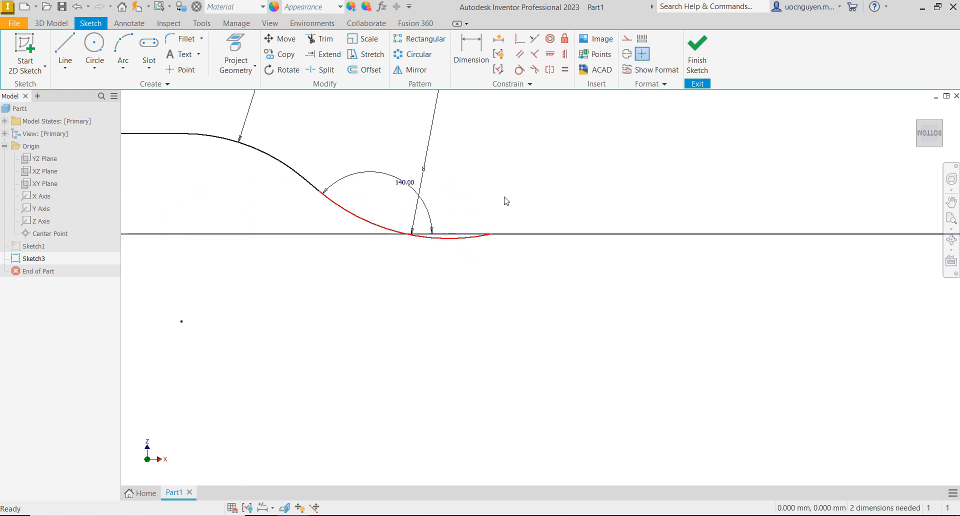
{"action": "left_click", "coordinate": [520, 69]}
{"action": "left_click", "coordinate": [470, 238]}
{"action": "left_click", "coordinate": [509, 232]}
{"action": "scroll", "coordinate": [512, 212], "scroll_direction": "down", "scroll_amount": 4}
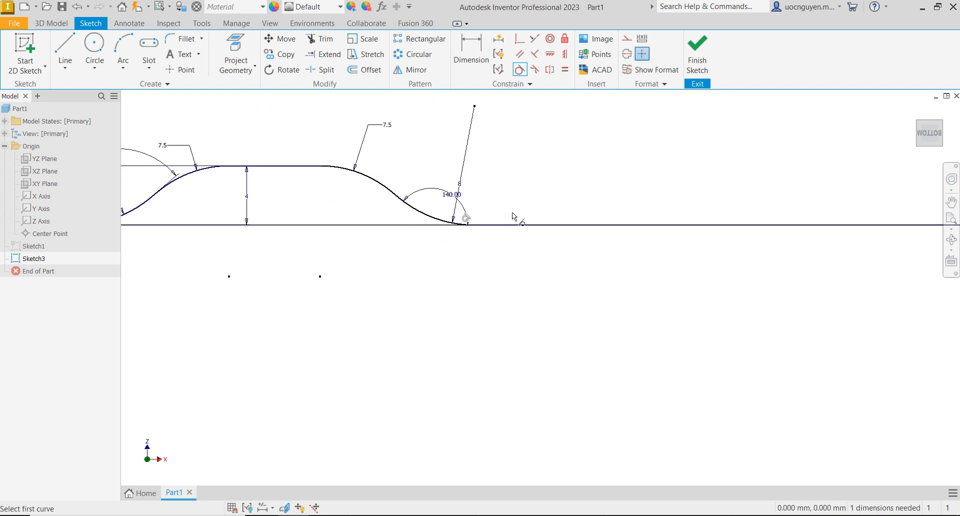
{"action": "key", "text": "Escape"}
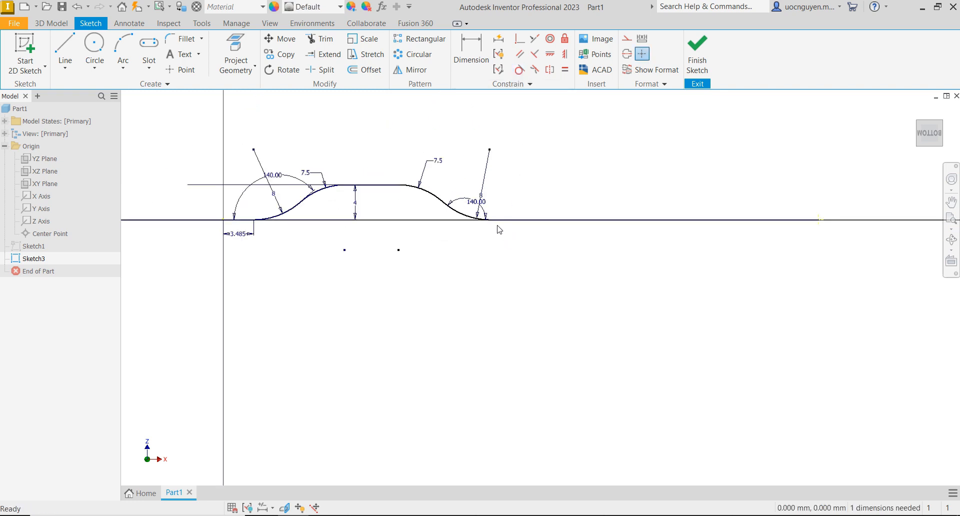
Move the second bend away from the first along the axis to lengthen the raised horizontal line.
{"action": "left_click_drag", "start_coordinate": [490, 220], "coordinate": [645, 227]}
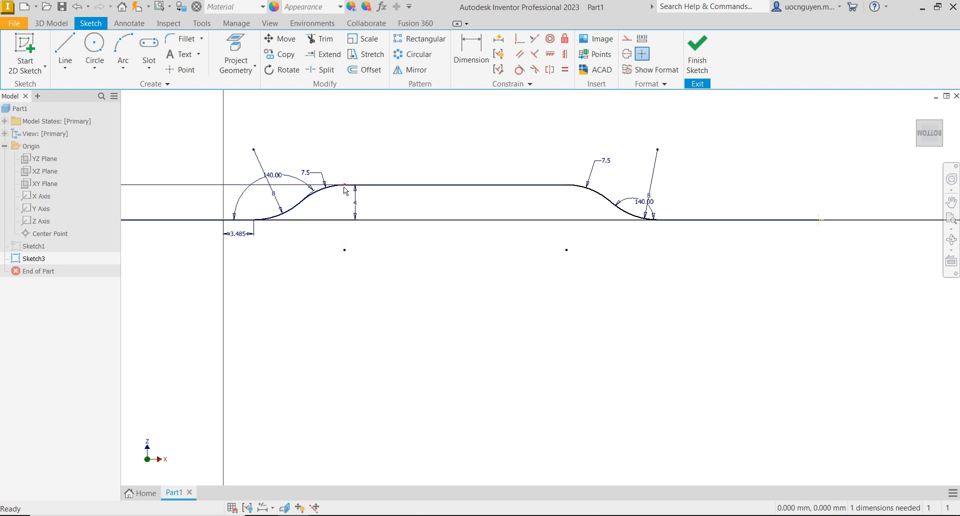
{"action": "left_click_drag", "start_coordinate": [345, 185], "coordinate": [440, 149]}
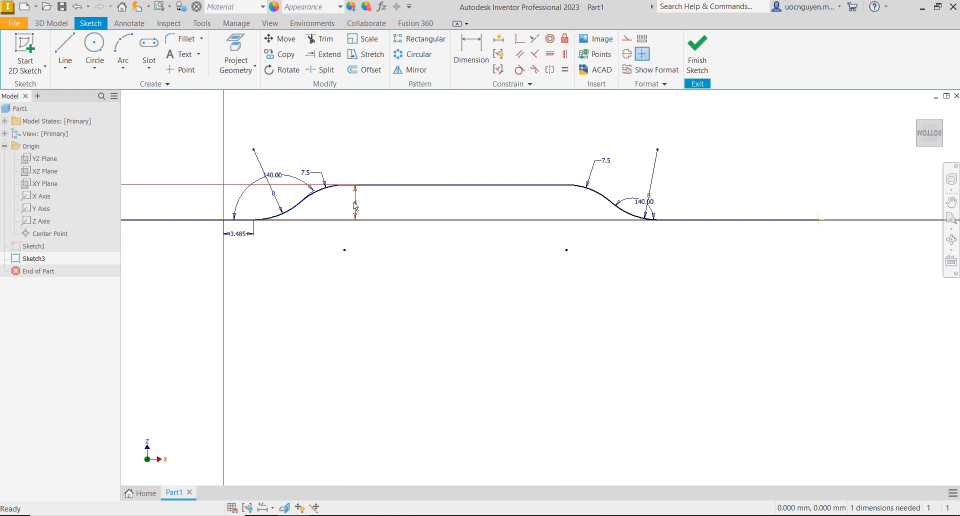
{"action": "scroll", "coordinate": [465, 250], "scroll_direction": "down", "scroll_amount": 4}
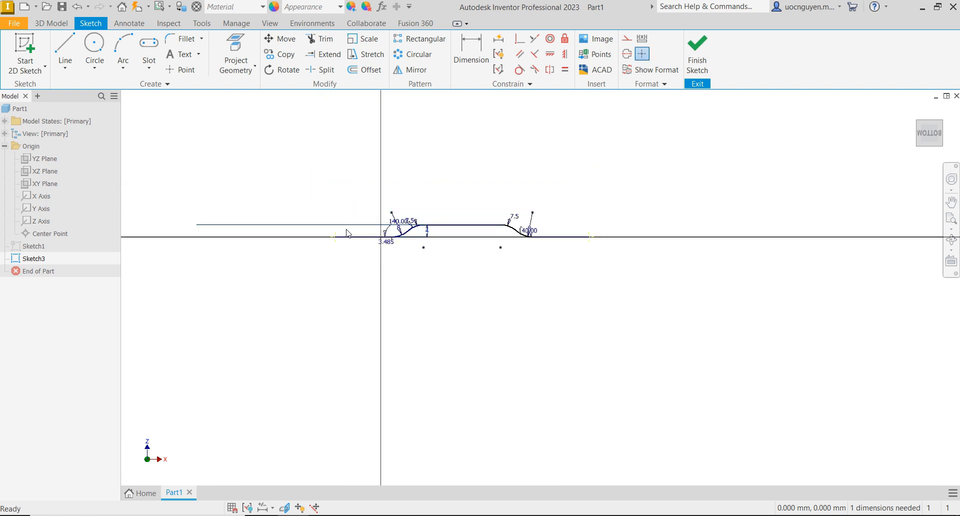
{"action": "scroll", "coordinate": [428, 247], "scroll_direction": "up", "scroll_amount": 5}
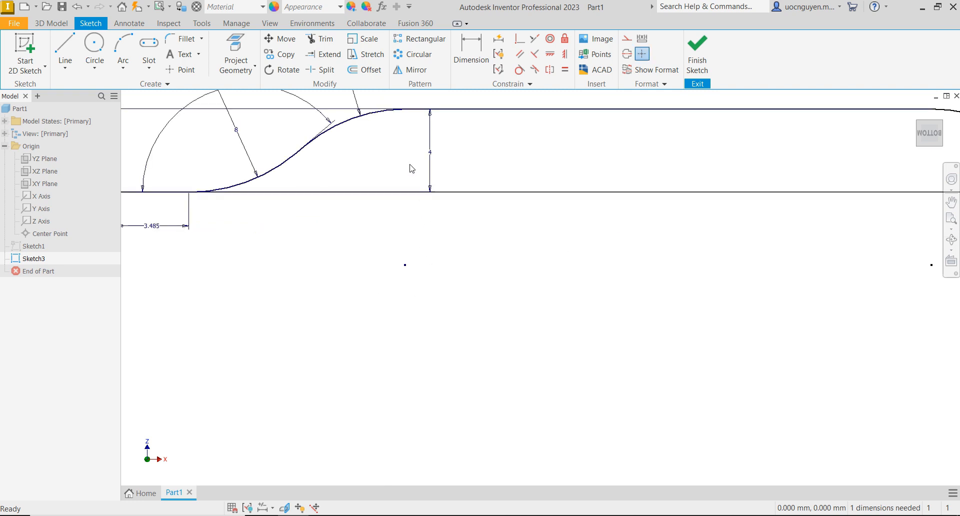
{"action": "scroll", "coordinate": [399, 188], "scroll_direction": "down", "scroll_amount": 6}
{"action": "scroll", "coordinate": [331, 230], "scroll_direction": "up", "scroll_amount": 3}
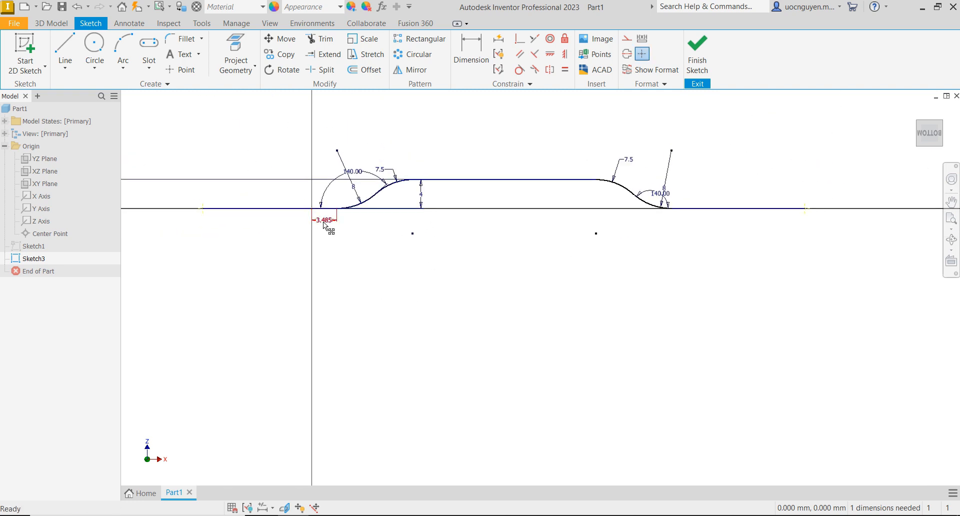
Undo the dimension between the vertical axis and the start of the first bend.
{"action": "left_click", "coordinate": [323, 221]}
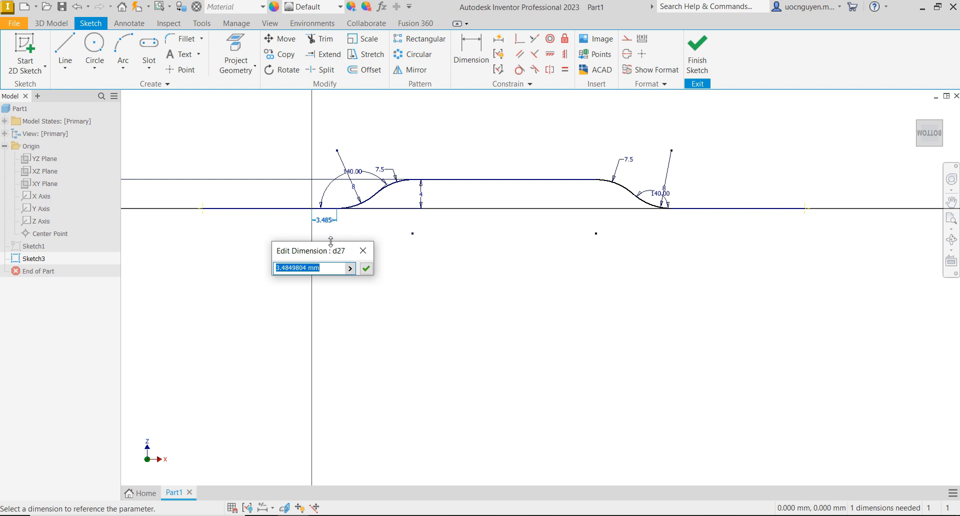
{"action": "key", "text": "Return"}
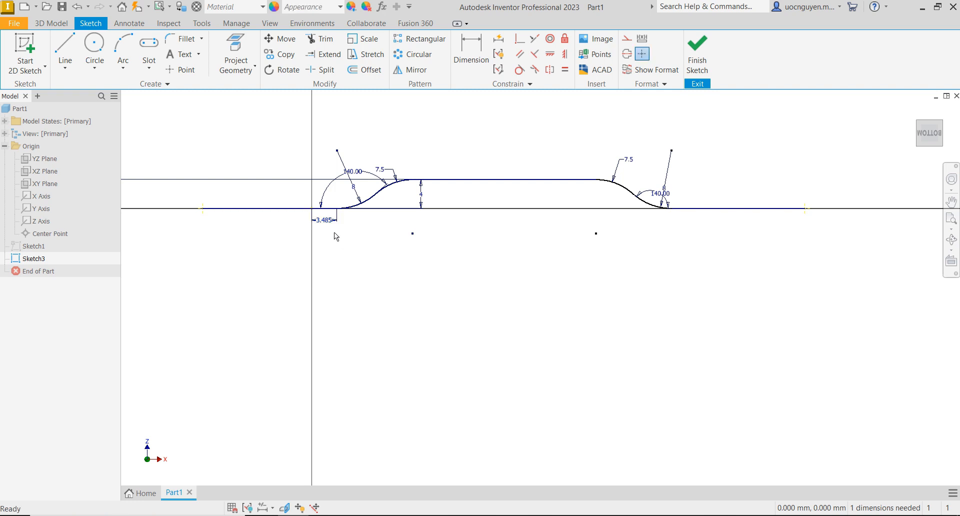
{"action": "key", "text": "ctrl+z"}
Dimension the horizontal line from the profile's projected start point to the first bend as 27 mm.
{"action": "key", "text": "d"}
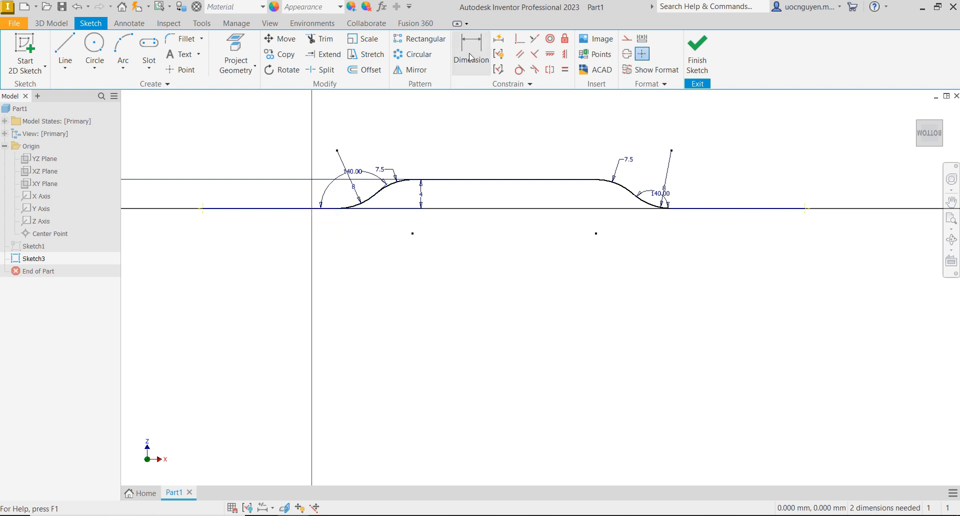
{"action": "left_click", "coordinate": [339, 212]}
{"action": "left_click", "coordinate": [280, 251]}
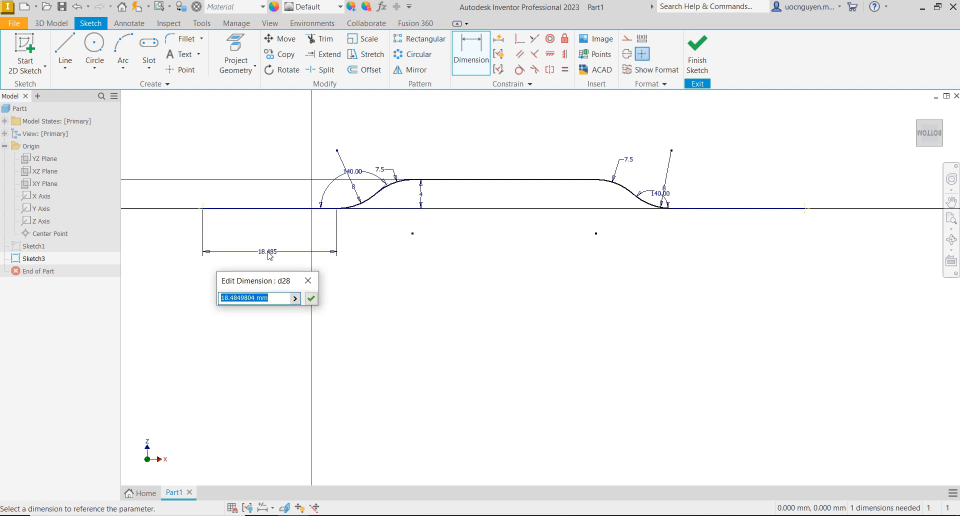
{"action": "type", "text": "27"}
{"action": "key", "text": "Return"}
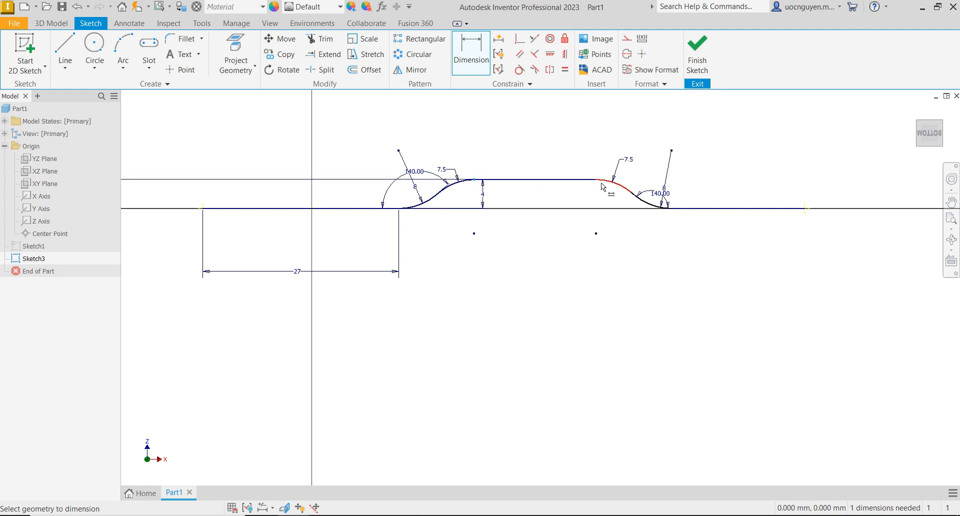
Dimension the length of the raised horizontal line between the two bends as 12 mm.
{"action": "left_click", "coordinate": [560, 184]}
{"action": "left_click", "coordinate": [534, 240]}
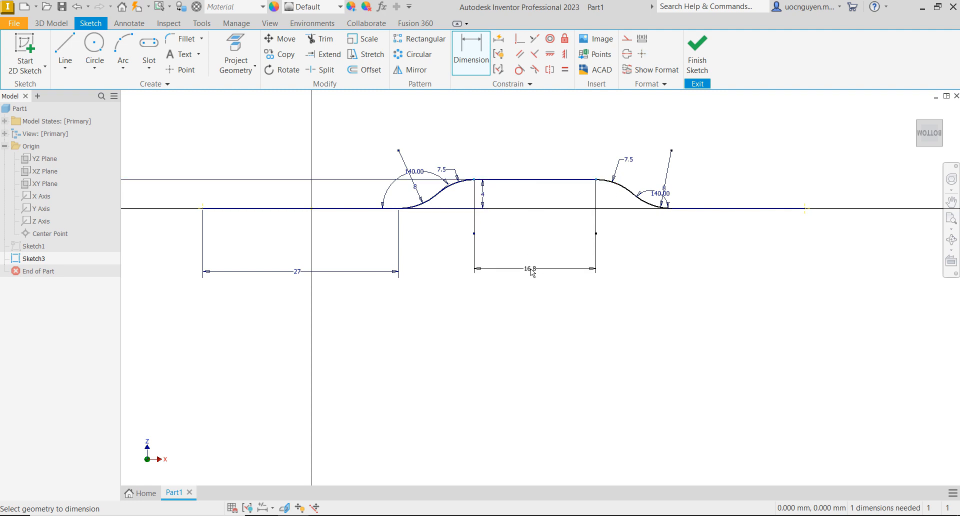
{"action": "left_click", "coordinate": [533, 274]}
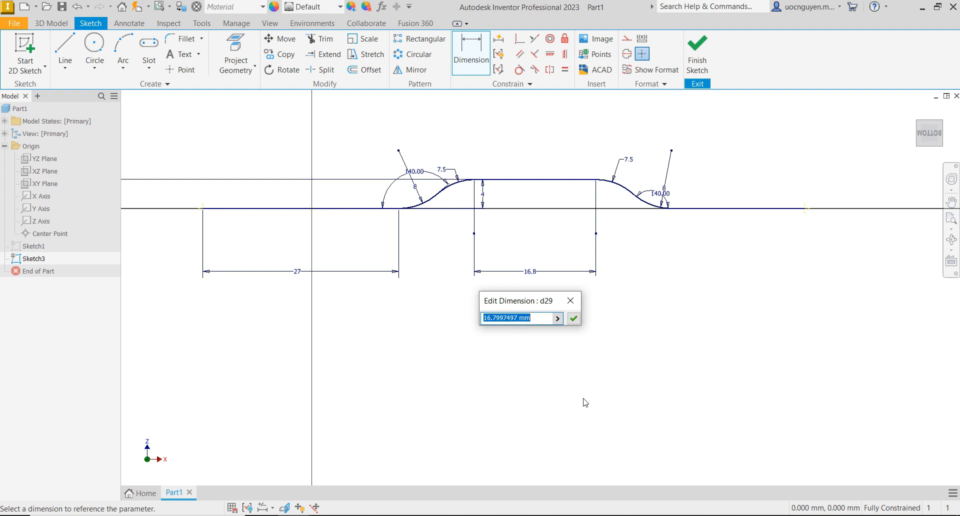
{"action": "type", "text": "12"}
{"action": "key", "text": "Return"}
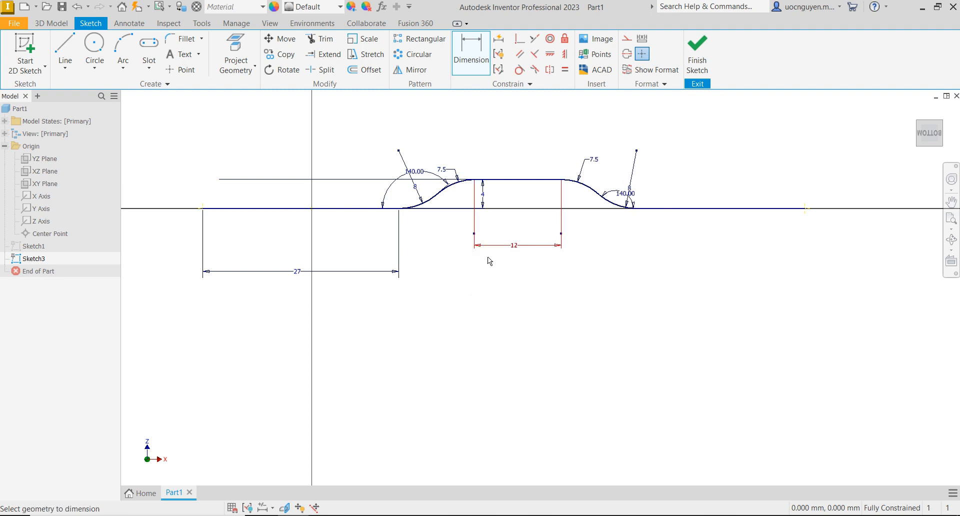
Set the first horizontal line's dimension to 25 mm and the raised line's length to 10 mm, and finish the sketch.
{"action": "left_click", "coordinate": [297, 275]}
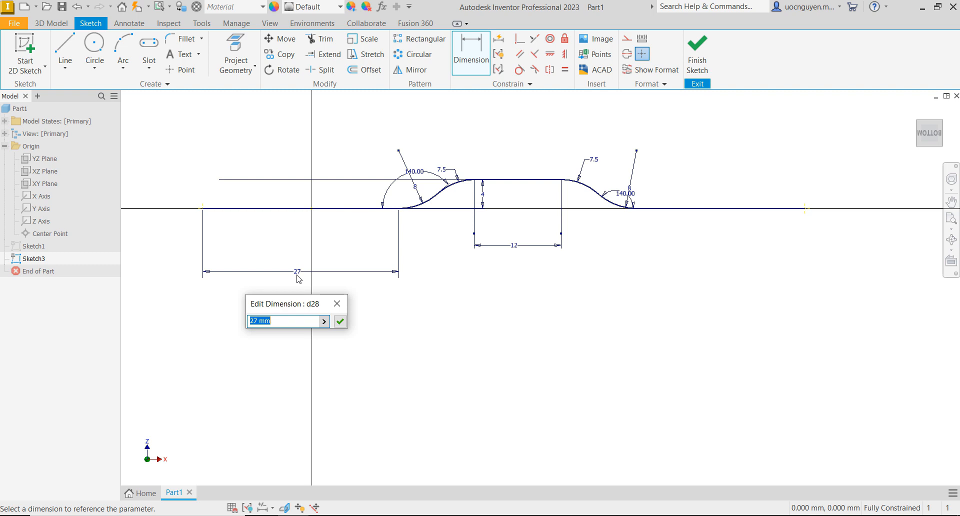
{"action": "type", "text": "25"}
{"action": "key", "text": "Return"}
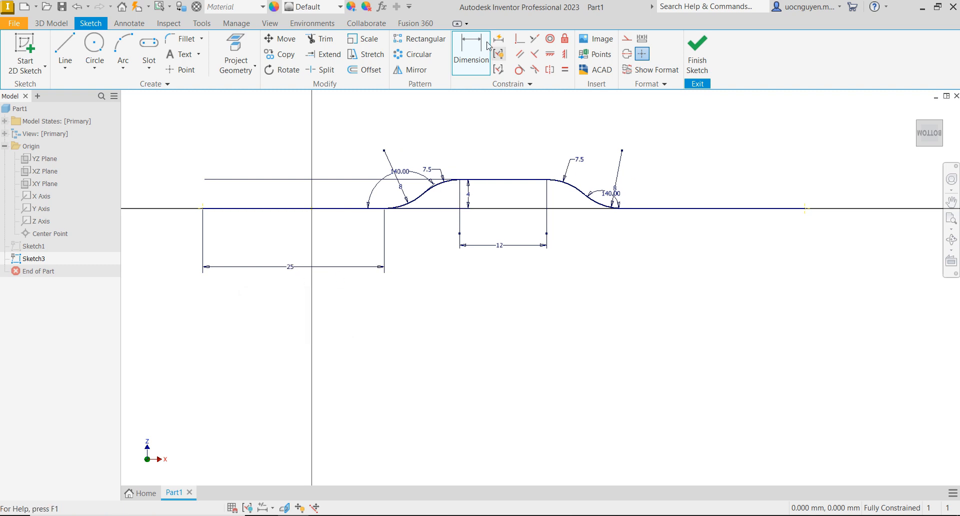
{"action": "double_click", "coordinate": [507, 250]}
{"action": "type", "text": "10"}
{"action": "key", "text": "Return"}
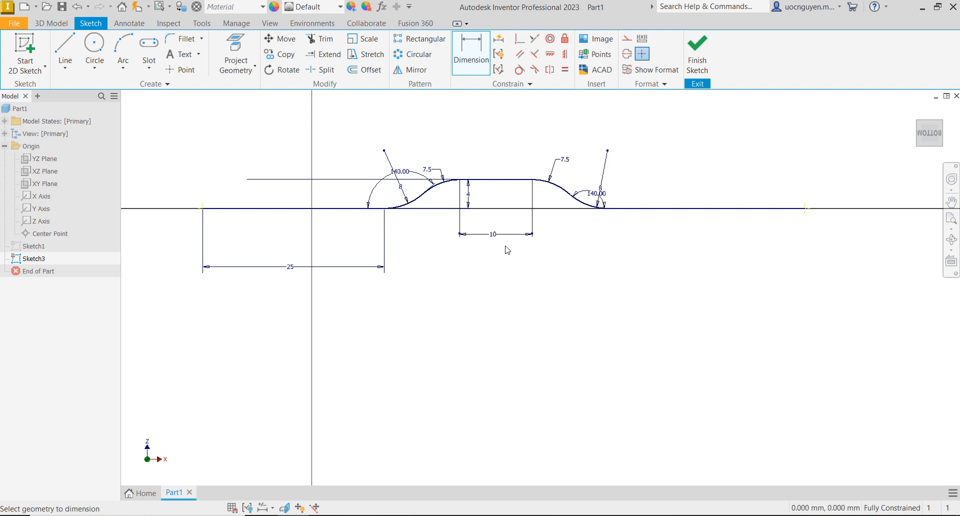
{"action": "left_click", "coordinate": [699, 56]}
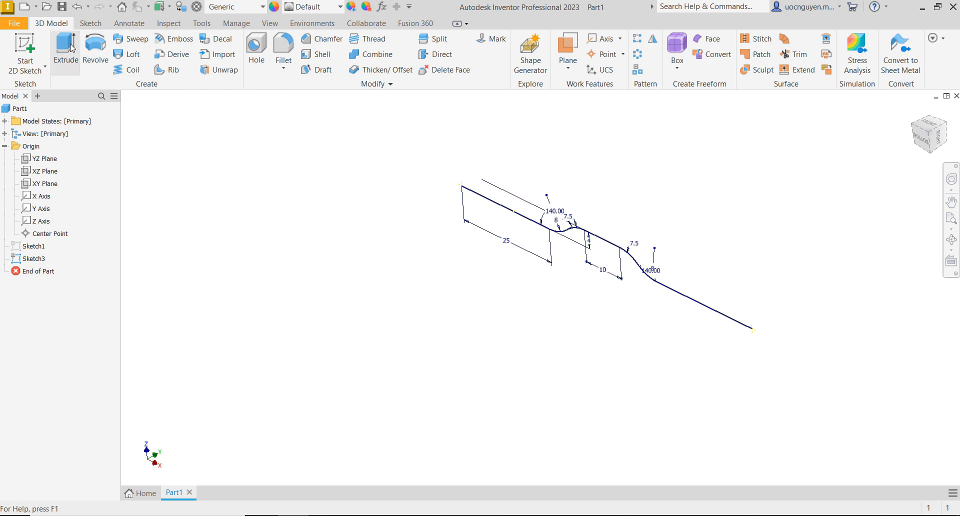
Extrude the double-bent side profile as a surface, symmetric about its sketch plane, with a total distance of about 85.75 mm.
{"action": "key", "text": "e"}
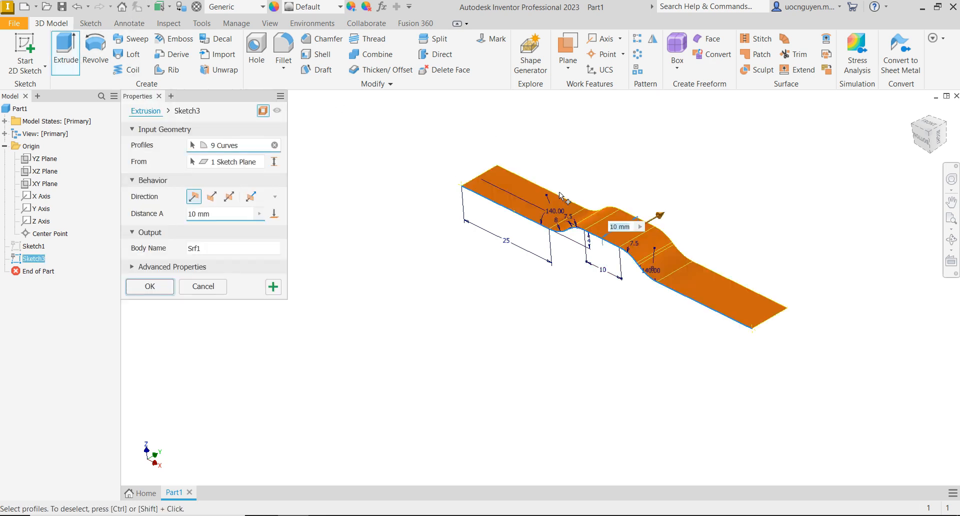
{"action": "left_click", "coordinate": [229, 196]}
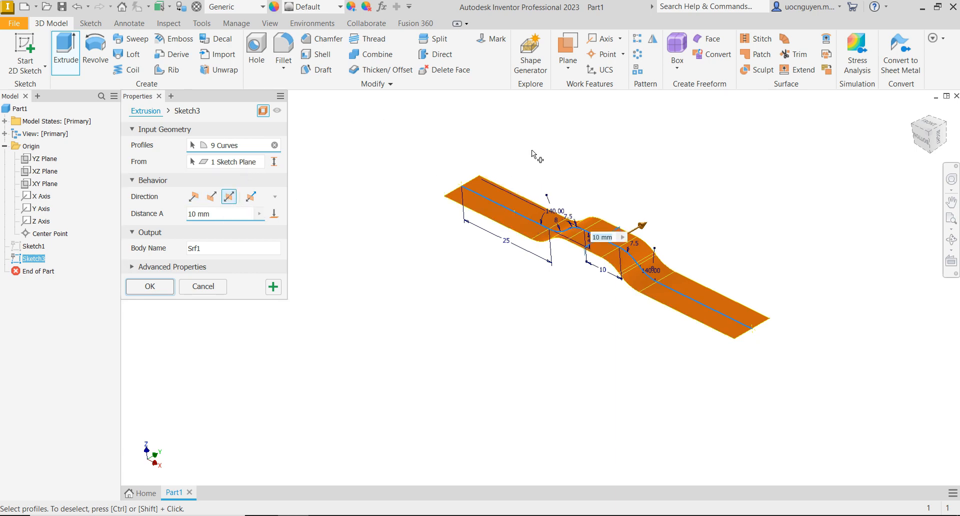
{"action": "left_click_drag", "start_coordinate": [629, 224], "coordinate": [780, 149]}
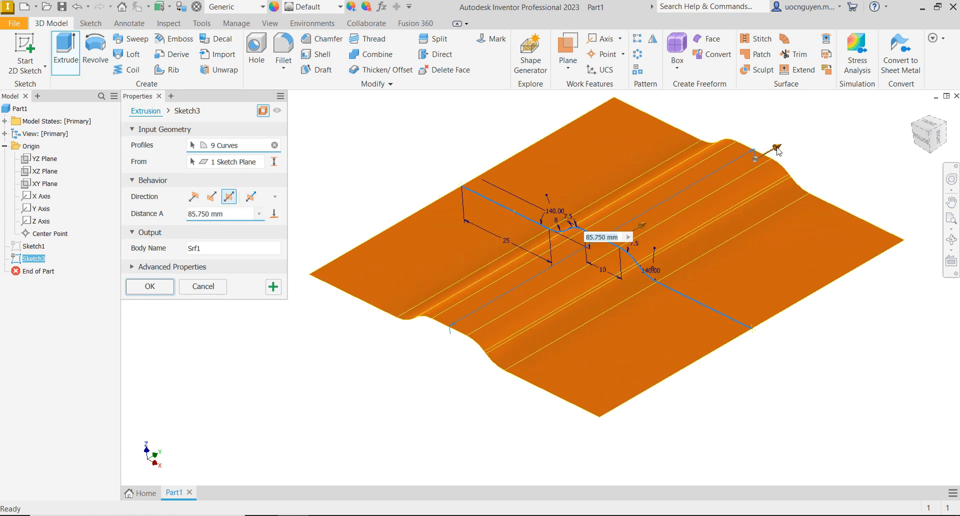
{"action": "left_click", "coordinate": [161, 289]}
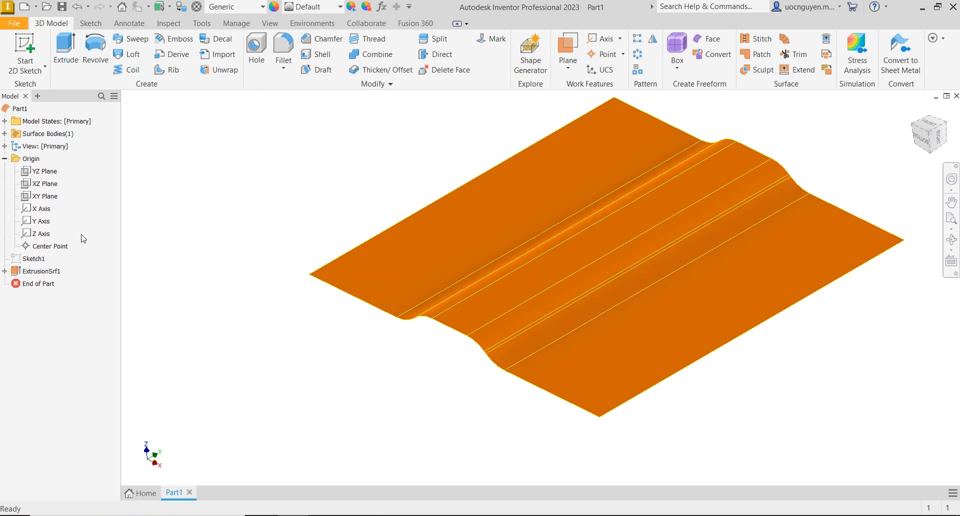
Make the slotted L-shaped profile sketch visible with the bent surface, and consult the part drawing in PowerPoint.
{"action": "right_click", "coordinate": [43, 258]}
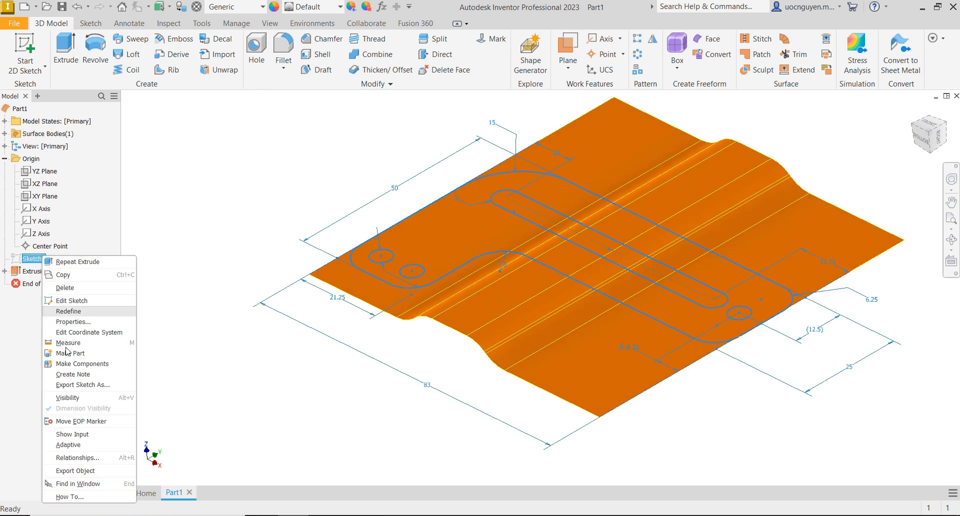
{"action": "left_click", "coordinate": [83, 398]}
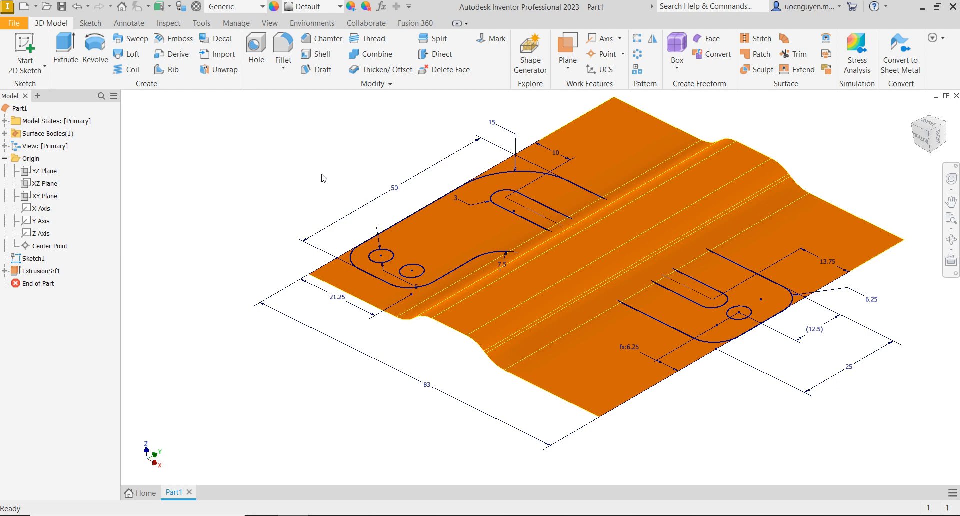
{"action": "scroll", "coordinate": [349, 179], "scroll_direction": "up", "scroll_amount": 2}
{"action": "middle_click_drag", "start_coordinate": [349, 181], "coordinate": [453, 166], "text": "shift"}
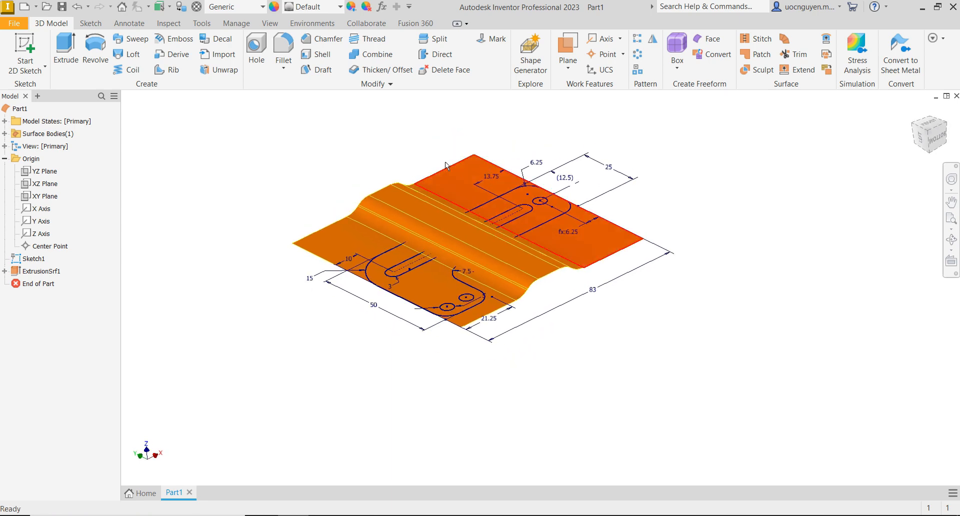
{"action": "key", "text": "alt+Tab"}
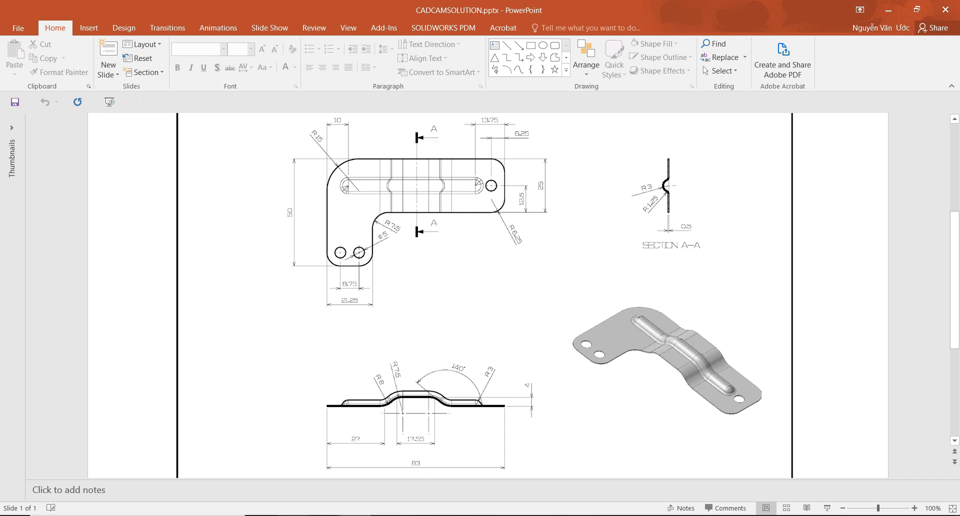
{"action": "left_click", "coordinate": [350, 515]}
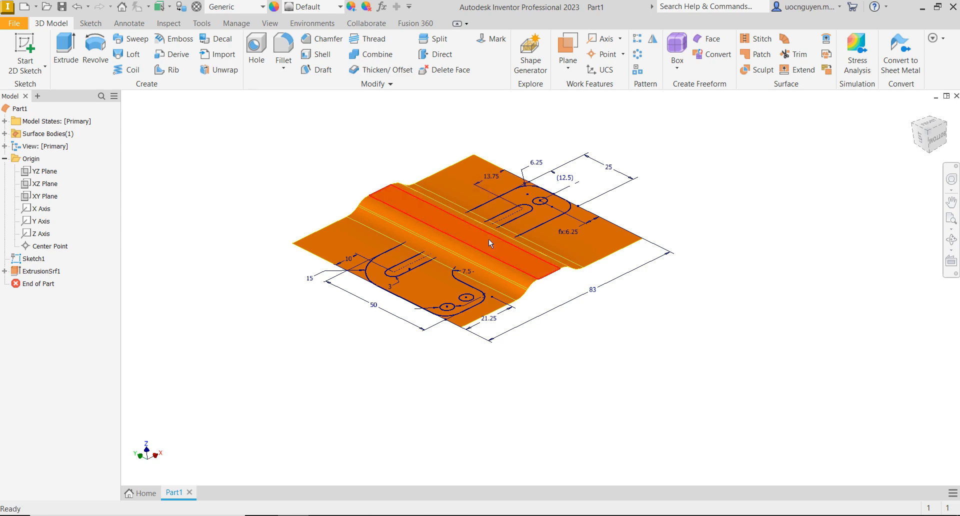
Set Thicken/Offset to surface output and select all nine faces of the bent surface for the offset.
{"action": "left_click", "coordinate": [381, 69]}
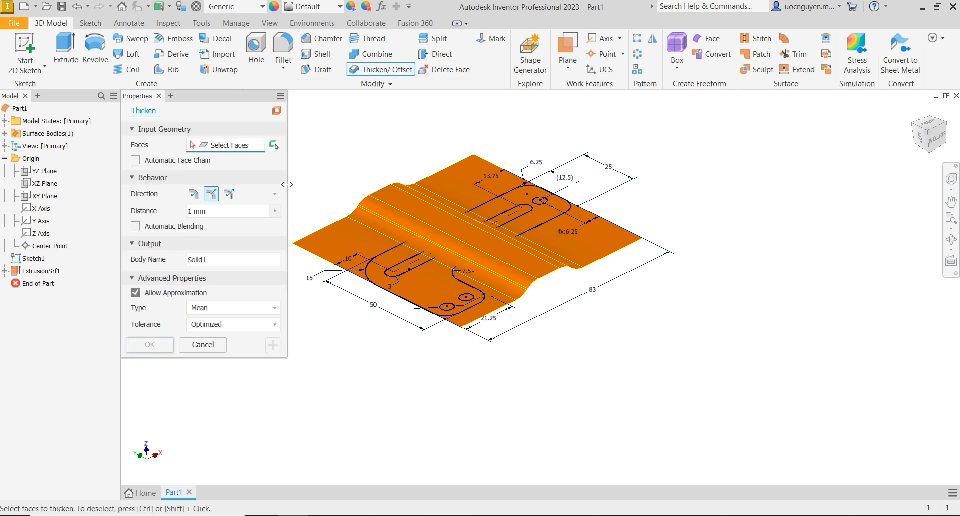
{"action": "left_click", "coordinate": [277, 110]}
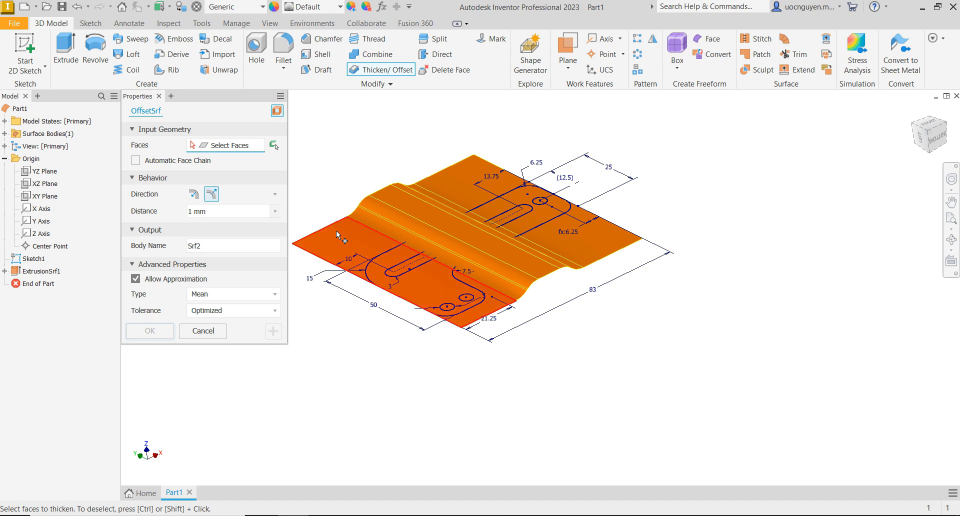
{"action": "scroll", "coordinate": [475, 274], "scroll_direction": "down", "scroll_amount": 2}
{"action": "scroll", "coordinate": [474, 272], "scroll_direction": "up", "scroll_amount": 2}
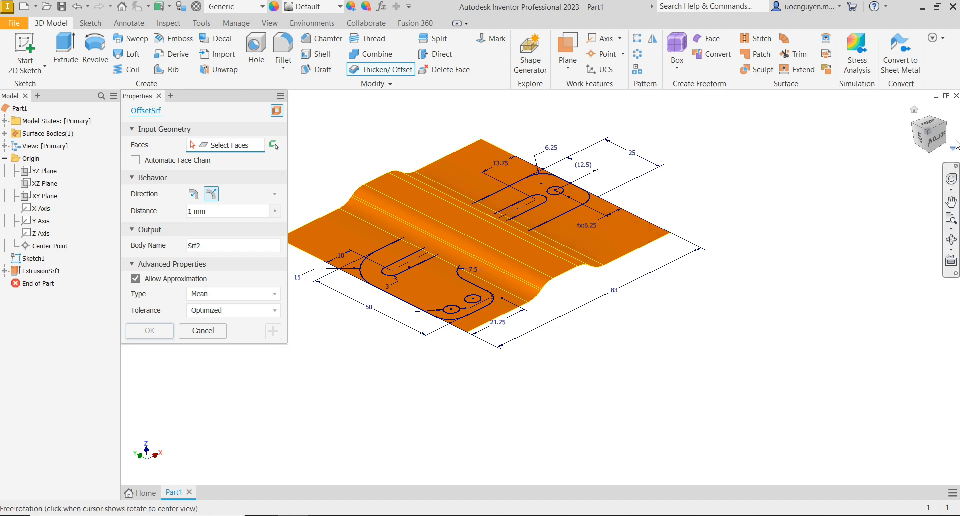
{"action": "left_click", "coordinate": [929, 124]}
{"action": "left_click_drag", "start_coordinate": [655, 184], "coordinate": [385, 134]}
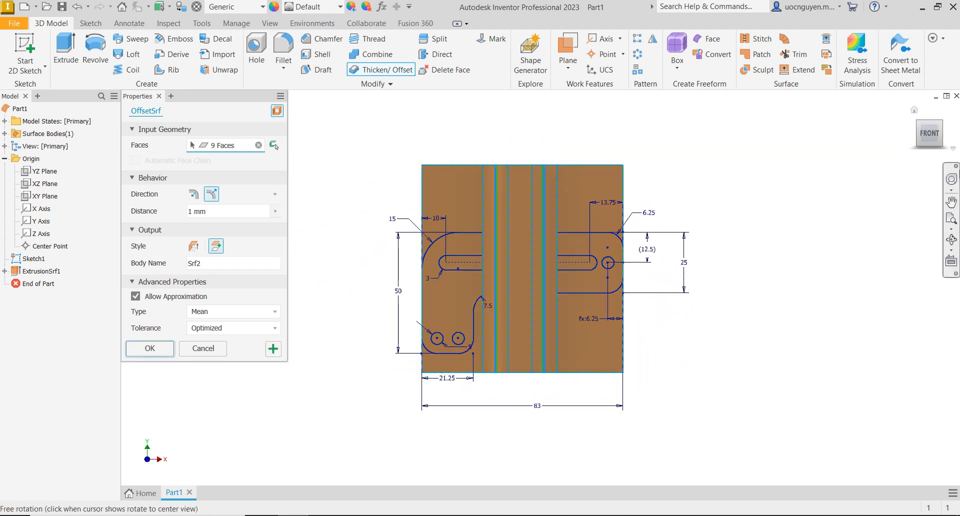
Offset the selected faces 3 mm toward the raised side of the bends to create a parallel surface.
{"action": "left_click", "coordinate": [917, 116]}
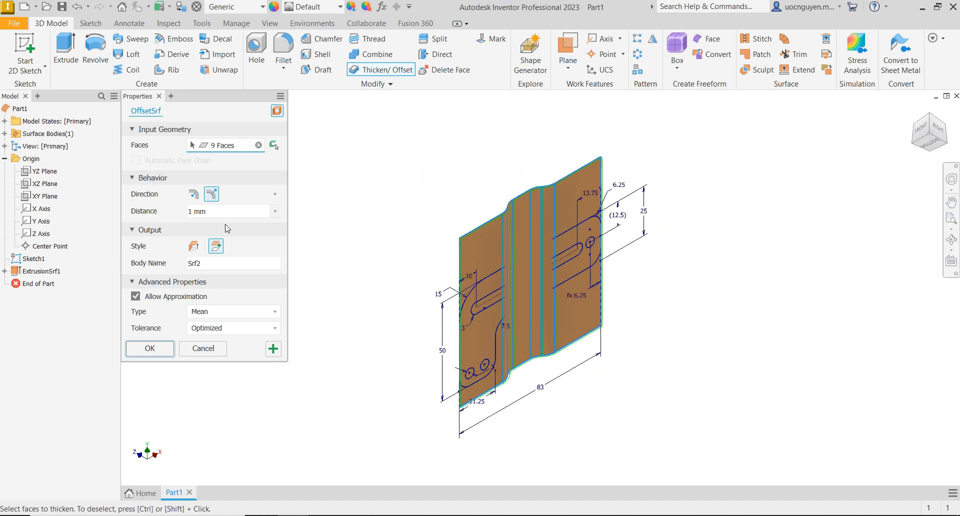
{"action": "left_click", "coordinate": [223, 211]}
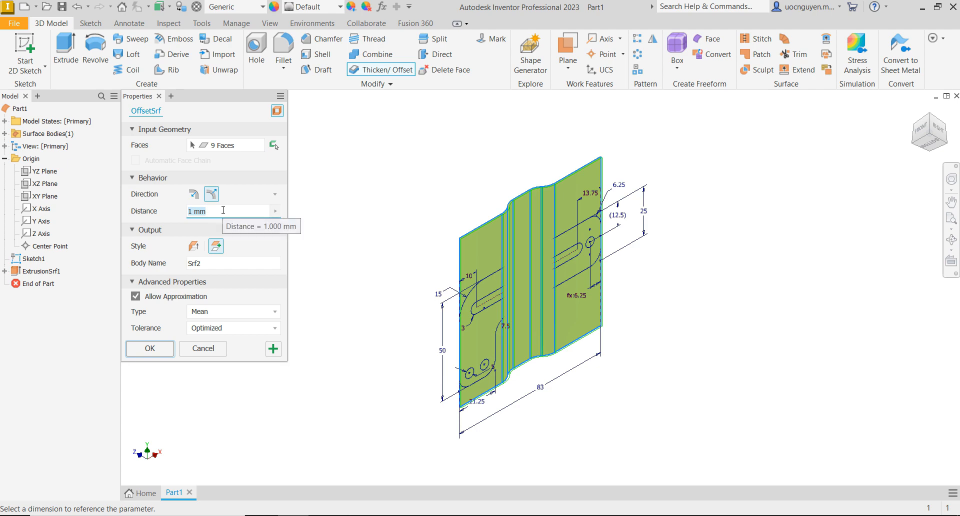
{"action": "type", "text": "3"}
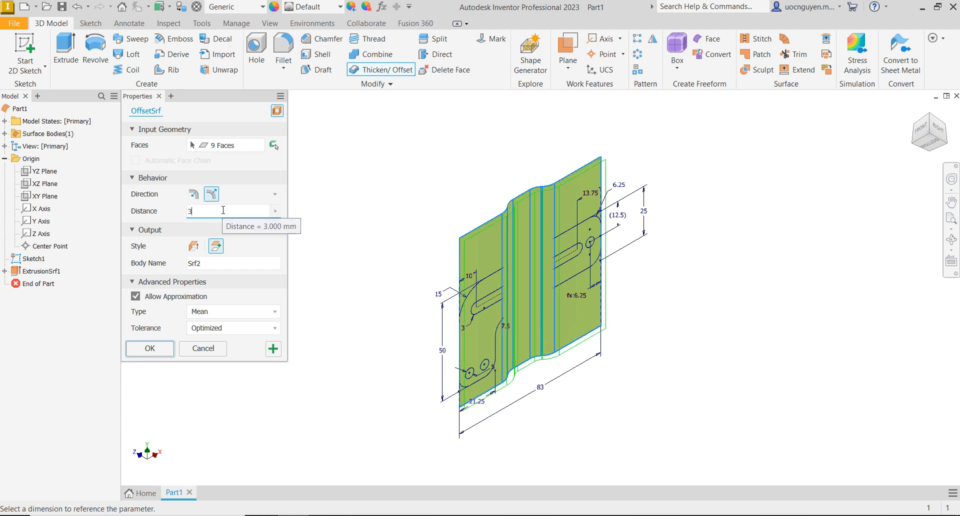
{"action": "left_click", "coordinate": [933, 145]}
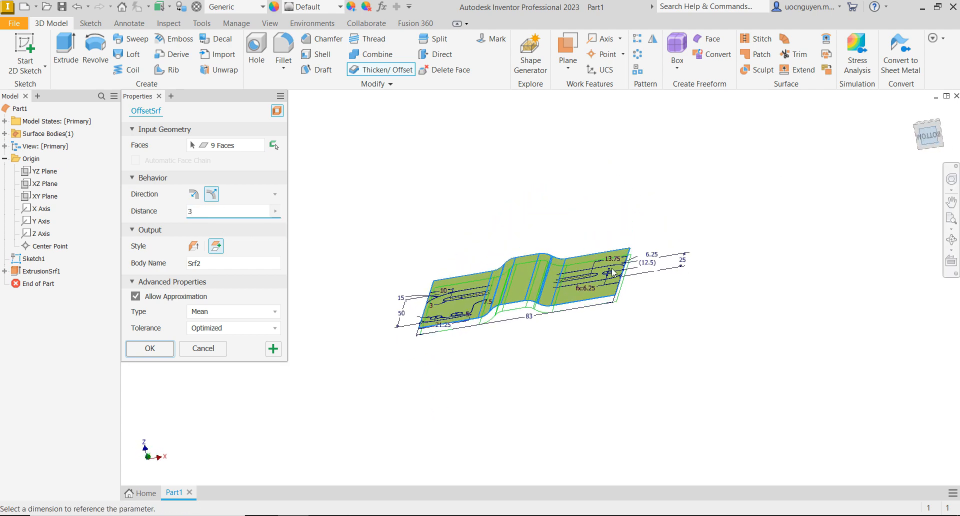
{"action": "left_click", "coordinate": [193, 195]}
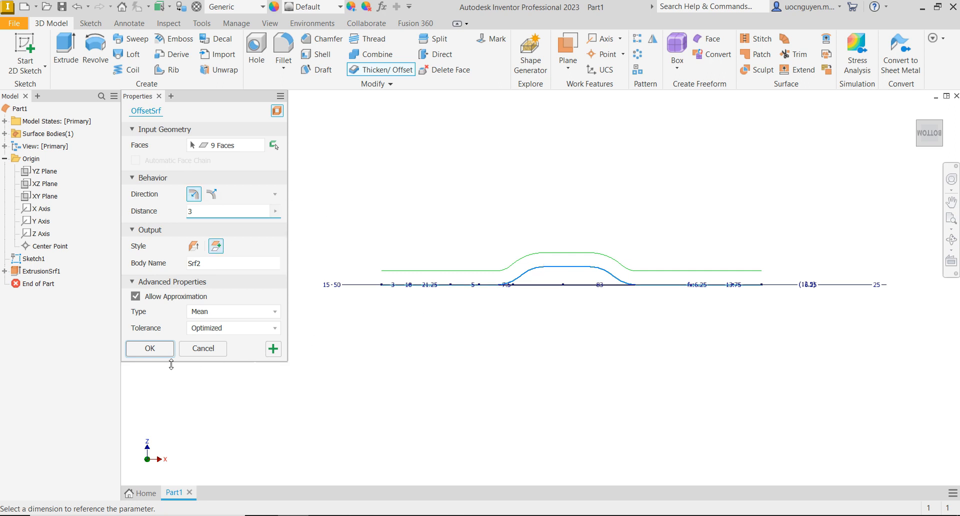
{"action": "left_click", "coordinate": [150, 348]}
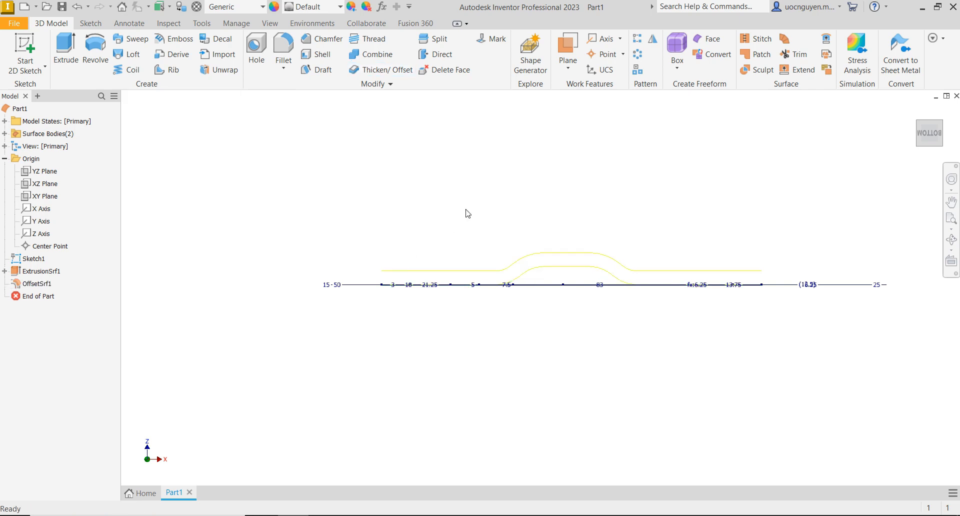
{"action": "middle_click_drag", "start_coordinate": [442, 197], "coordinate": [497, 202], "text": "shift"}
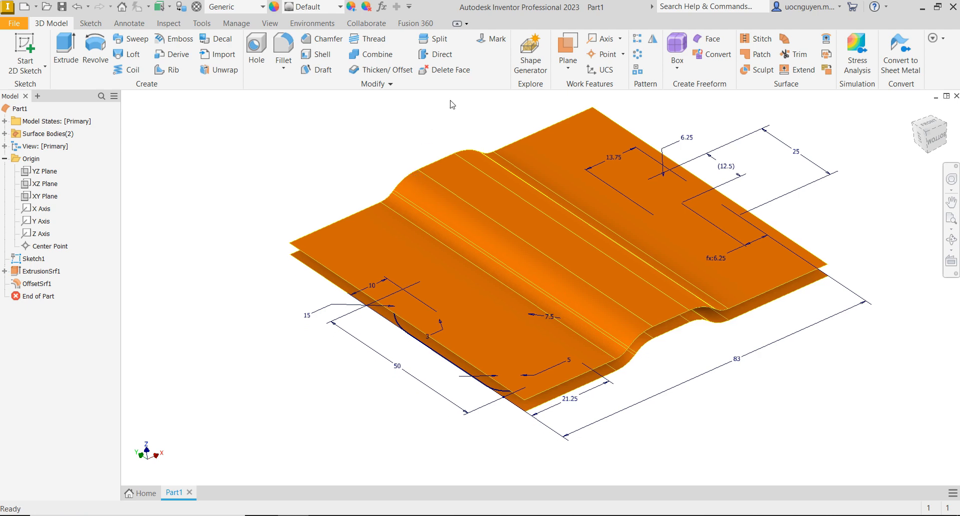
{"action": "left_click", "coordinate": [793, 54]}
{"action": "middle_click_drag", "start_coordinate": [369, 178], "coordinate": [378, 151], "text": "shift"}
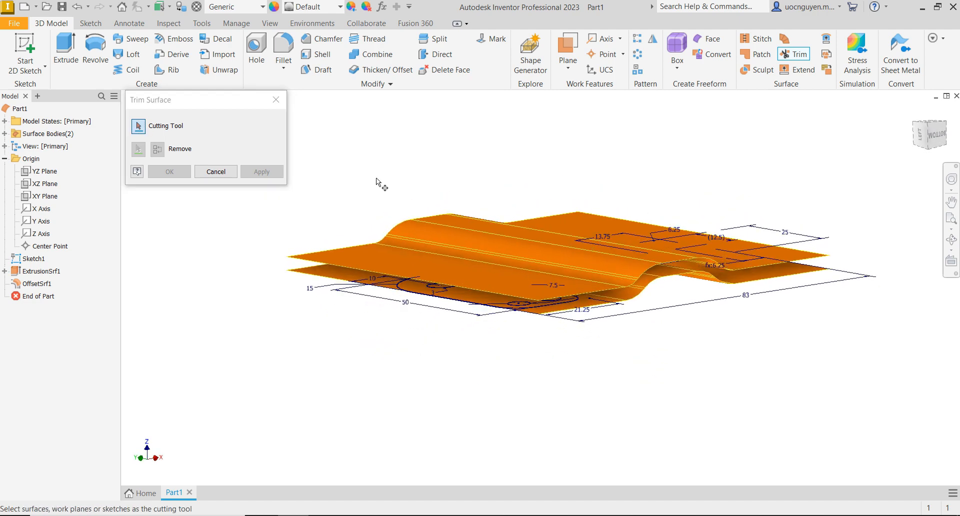
{"action": "scroll", "coordinate": [371, 196], "scroll_direction": "down", "scroll_amount": 3}
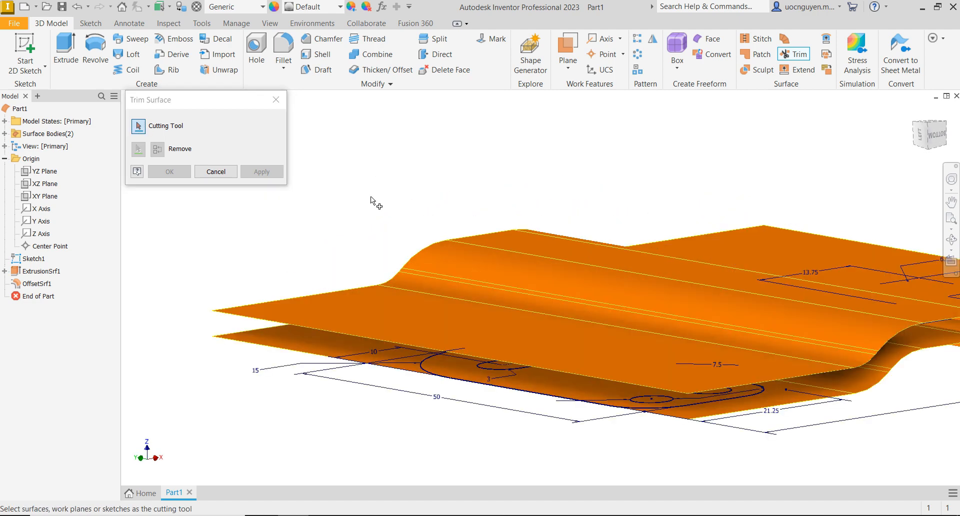
{"action": "left_click", "coordinate": [422, 366]}
{"action": "key", "text": "F6"}
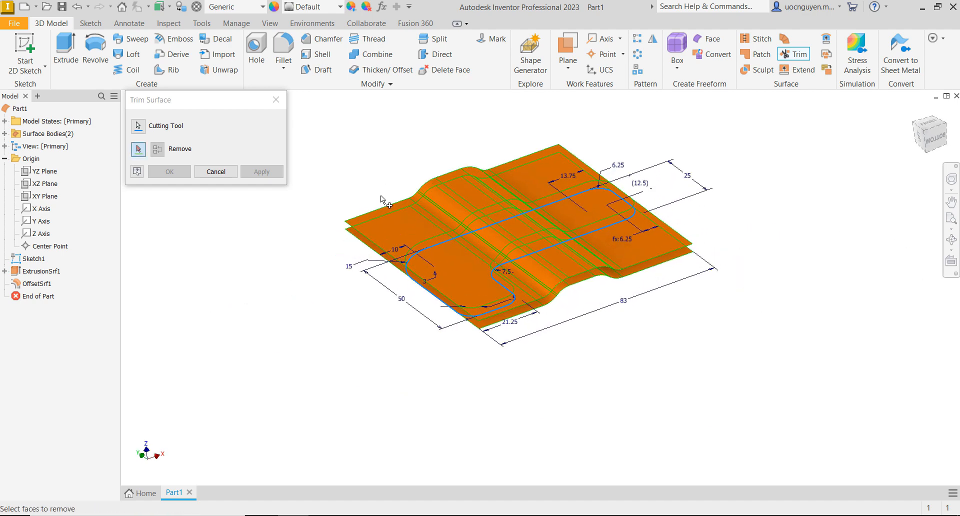
{"action": "left_click", "coordinate": [430, 223]}
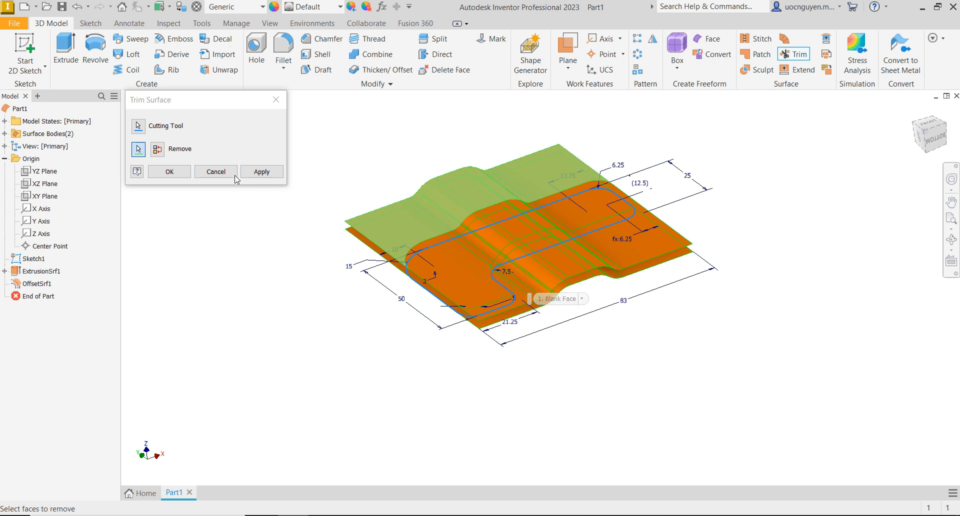
{"action": "left_click", "coordinate": [216, 171]}
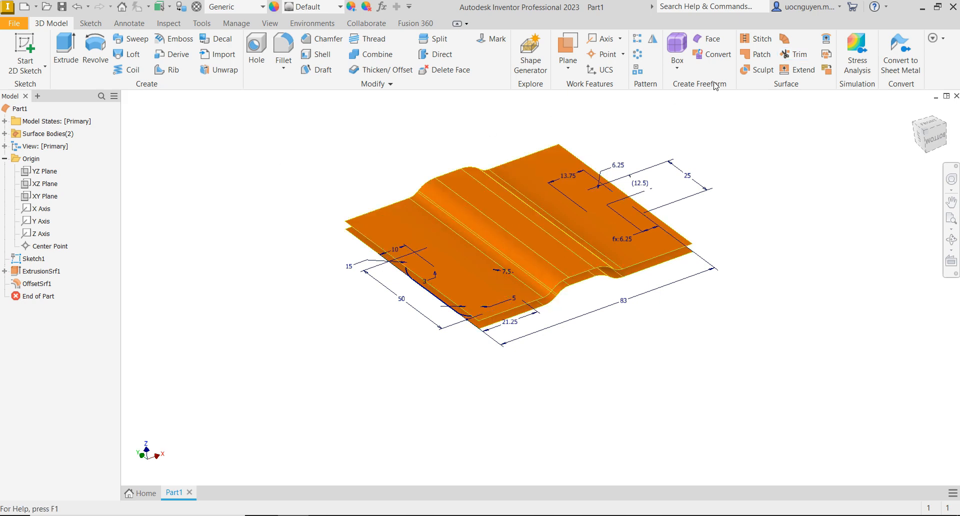
Trim the upper offset surface with the long slot contour from the sketch, removing everything outside the slot.
{"action": "left_click", "coordinate": [793, 54]}
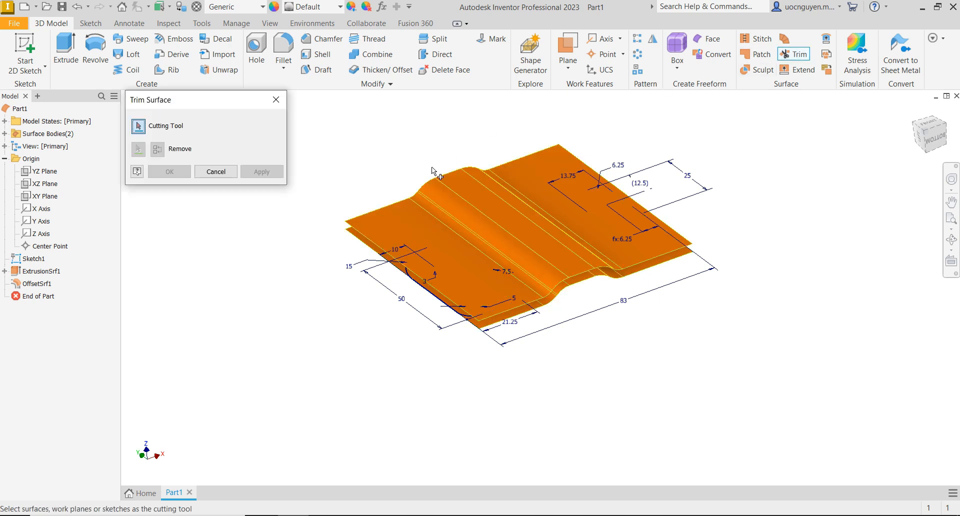
{"action": "mouse_move", "coordinate": [317, 245]}
{"action": "middle_mouse_down", "text": "shift"}
{"action": "mouse_move", "coordinate": [448, 202]}
{"action": "mouse_move", "coordinate": [550, 273]}
{"action": "middle_mouse_up", "text": "shift"}
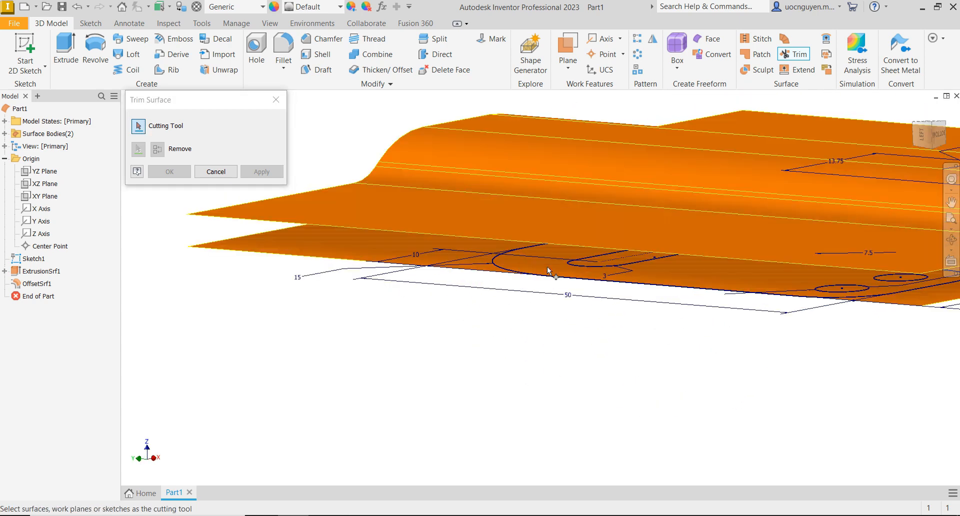
{"action": "left_click", "coordinate": [575, 269]}
{"action": "key", "text": "F6"}
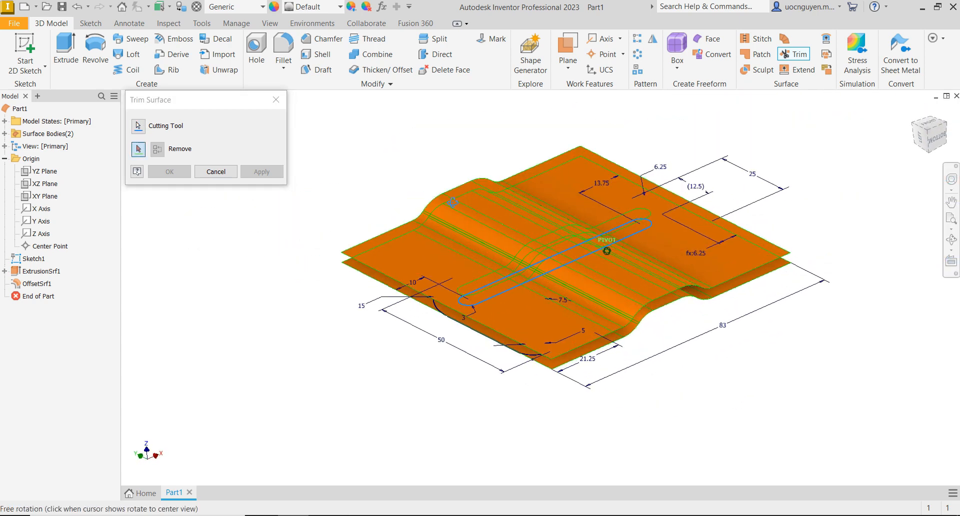
{"action": "middle_click_drag", "start_coordinate": [368, 201], "coordinate": [384, 247], "text": "shift"}
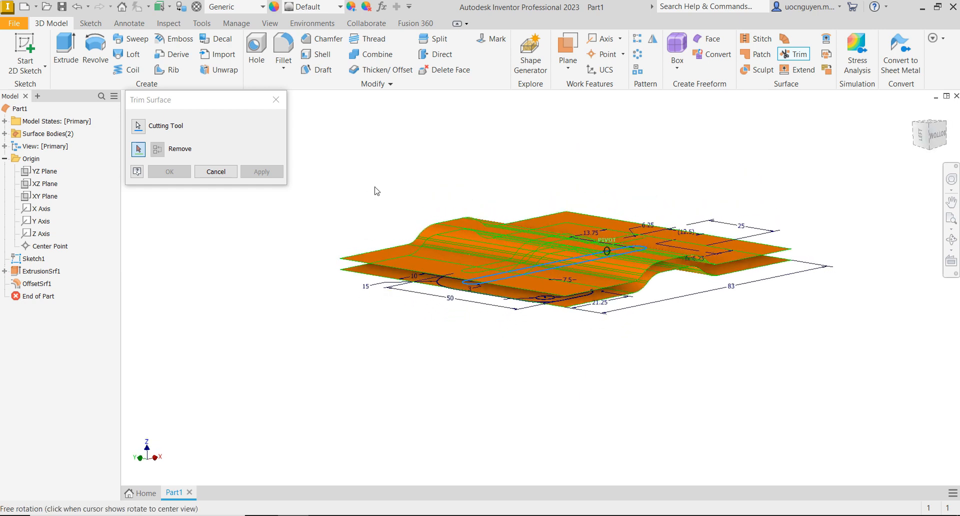
{"action": "left_click", "coordinate": [386, 248]}
{"action": "middle_click_drag", "start_coordinate": [438, 168], "coordinate": [415, 199], "text": "shift"}
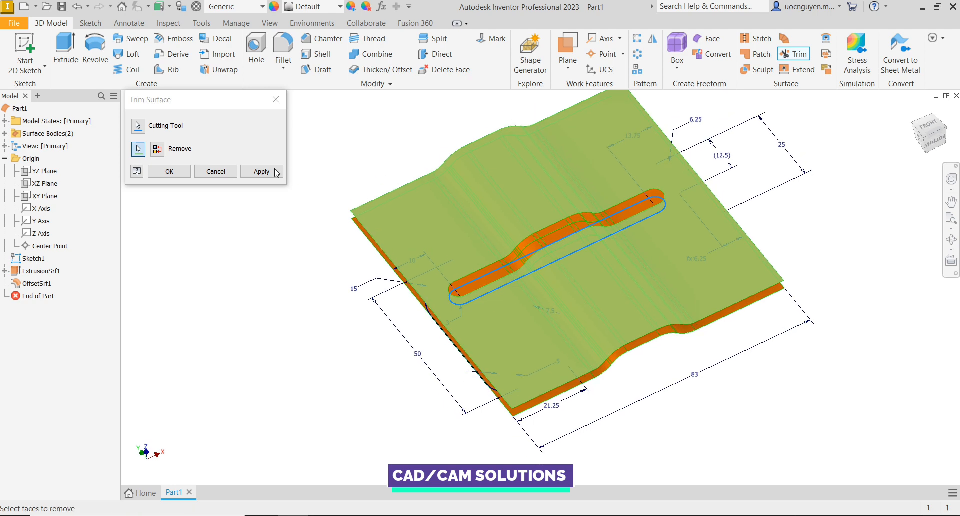
{"action": "left_click", "coordinate": [262, 172]}
{"action": "mouse_move", "coordinate": [408, 156]}
{"action": "middle_mouse_down", "text": "shift"}
{"action": "mouse_move", "coordinate": [415, 150]}
{"action": "mouse_move", "coordinate": [412, 168]}
{"action": "middle_mouse_up", "text": "shift"}
{"action": "left_click", "coordinate": [225, 174]}
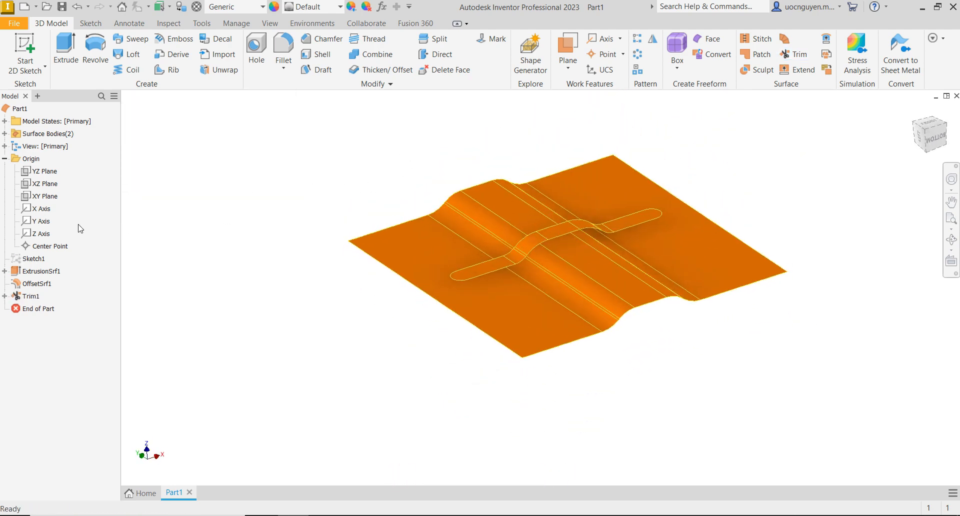
Show the profile sketch and trim the bent base surface with its L-shaped outer contour, removing everything outside the contour.
{"action": "right_click", "coordinate": [39, 259]}
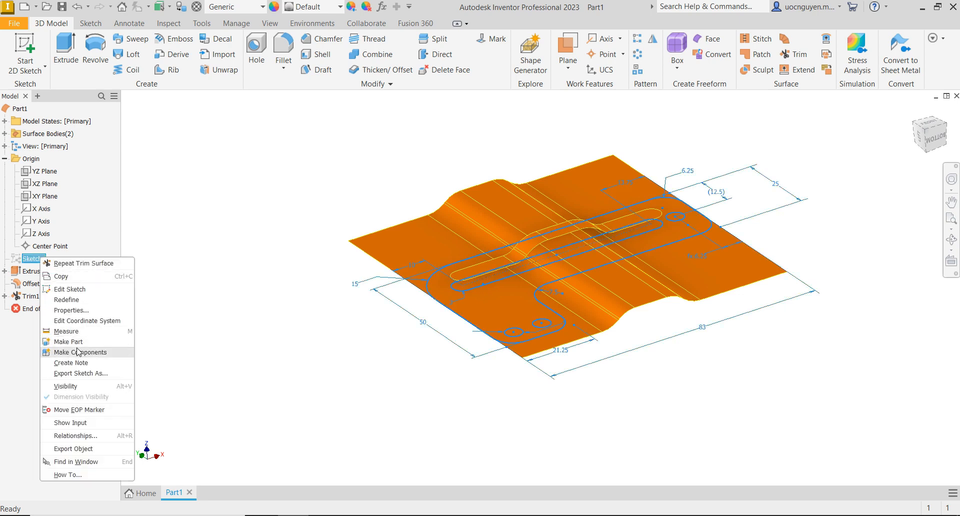
{"action": "left_click", "coordinate": [85, 387]}
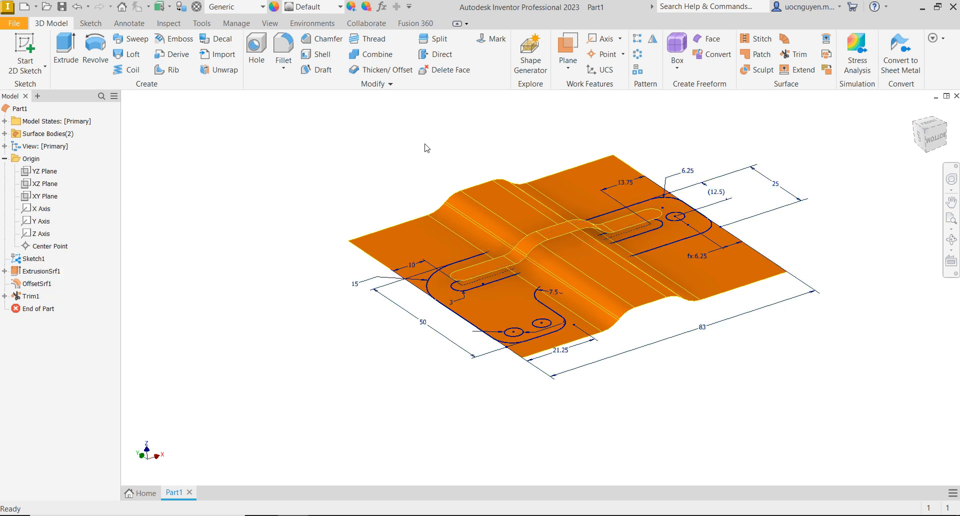
{"action": "left_click", "coordinate": [795, 54]}
{"action": "left_click", "coordinate": [425, 281]}
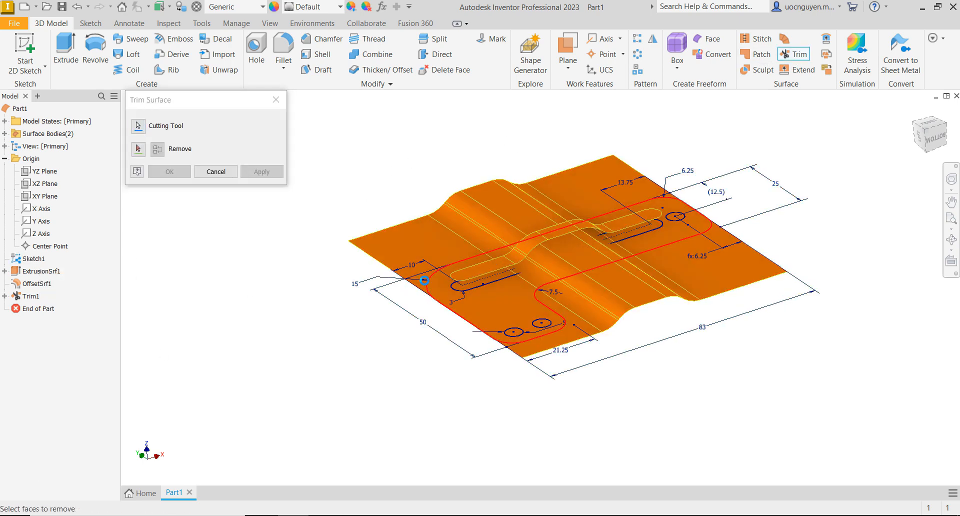
{"action": "left_click", "coordinate": [384, 257]}
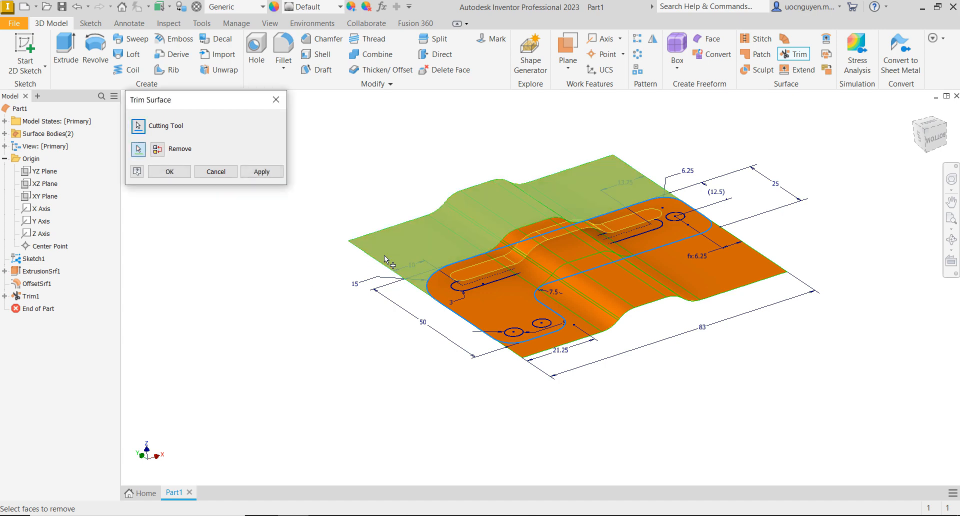
{"action": "left_click", "coordinate": [279, 173]}
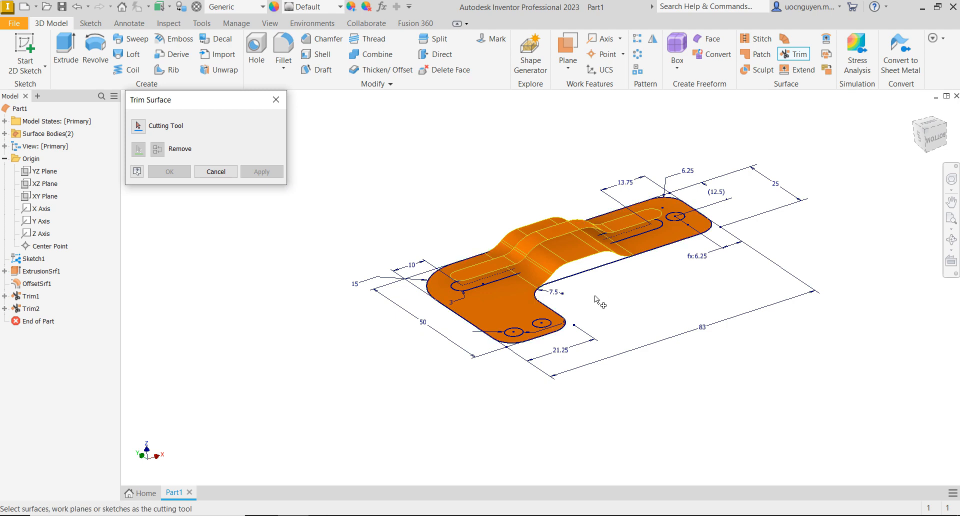
Trim the two circular holes out of the base surface at the end of the L's short leg.
{"action": "scroll", "coordinate": [592, 322], "scroll_direction": "up", "scroll_amount": 3}
{"action": "left_click", "coordinate": [511, 330]}
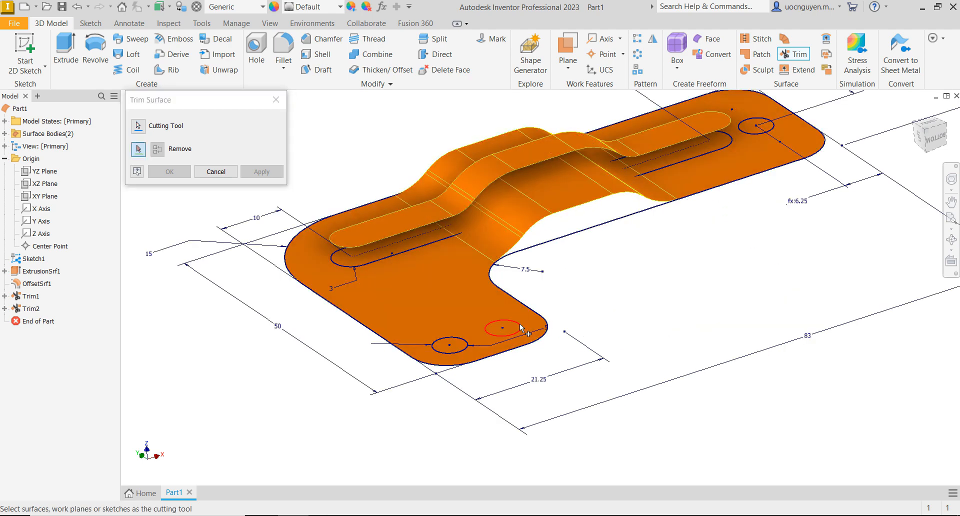
{"action": "left_click", "coordinate": [510, 331]}
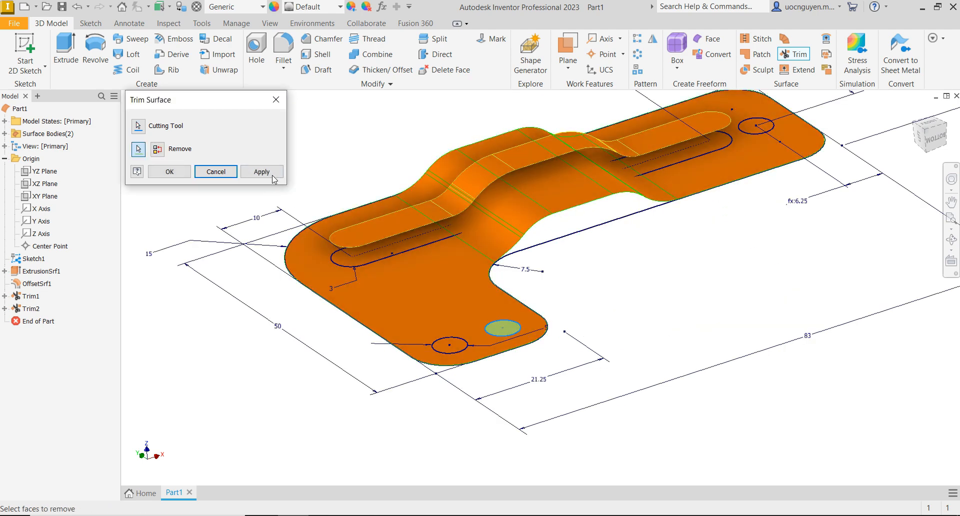
{"action": "left_click", "coordinate": [262, 172]}
{"action": "left_click", "coordinate": [460, 338]}
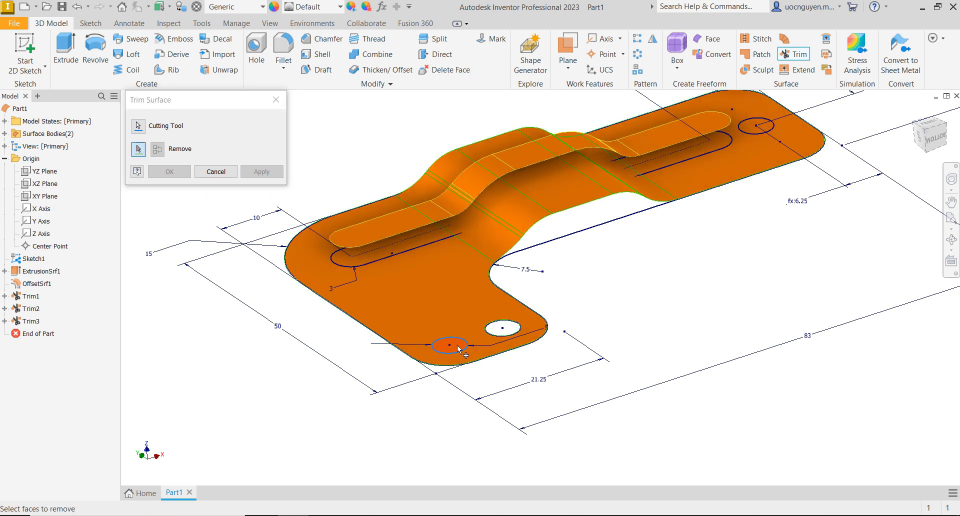
{"action": "left_click", "coordinate": [453, 345]}
{"action": "left_click", "coordinate": [261, 171]}
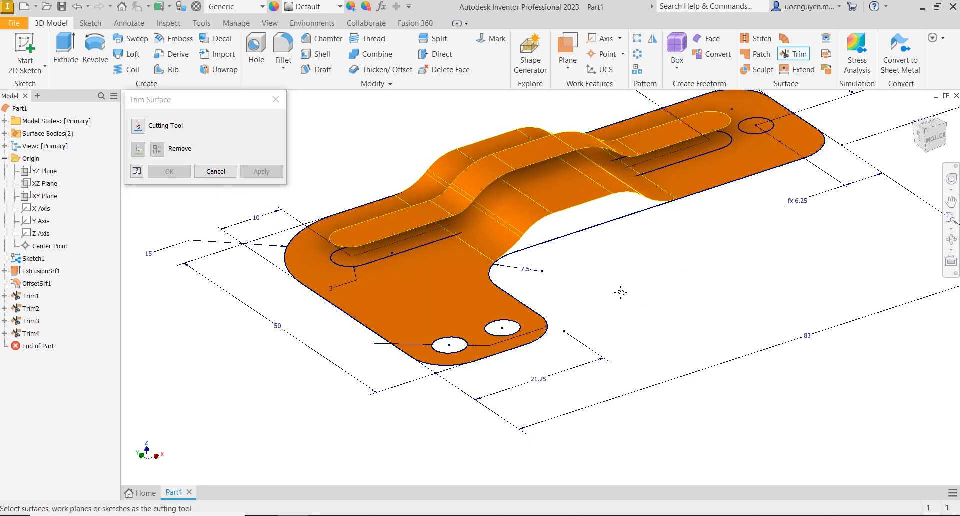
Trim the single circular hole out of the base surface at the far end of the long arm.
{"action": "middle_click_drag", "start_coordinate": [769, 150], "coordinate": [627, 203]}
{"action": "left_click", "coordinate": [617, 187]}
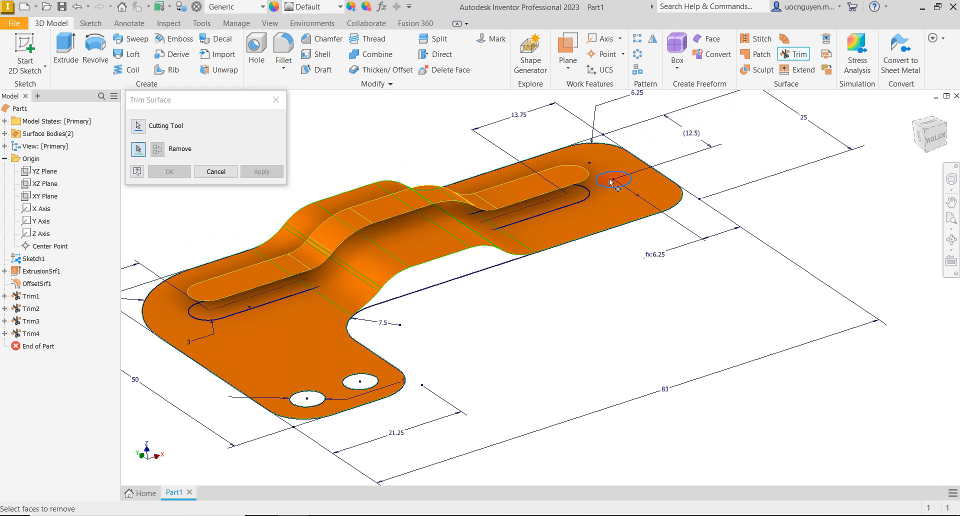
{"action": "left_click", "coordinate": [614, 180]}
{"action": "left_click", "coordinate": [275, 173]}
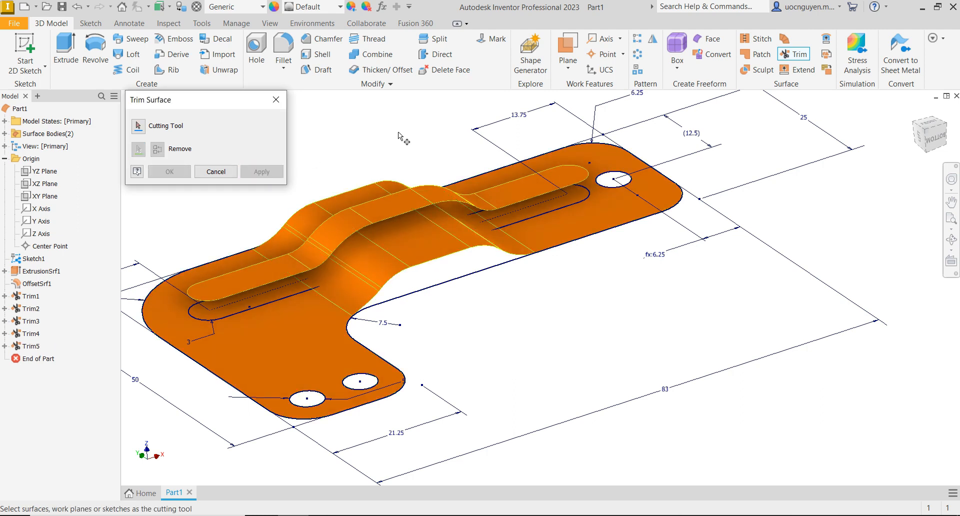
Trim the long slot opening out of the base surface with the sketched slot contour and finish trimming.
{"action": "middle_click_drag", "start_coordinate": [377, 119], "coordinate": [503, 119]}
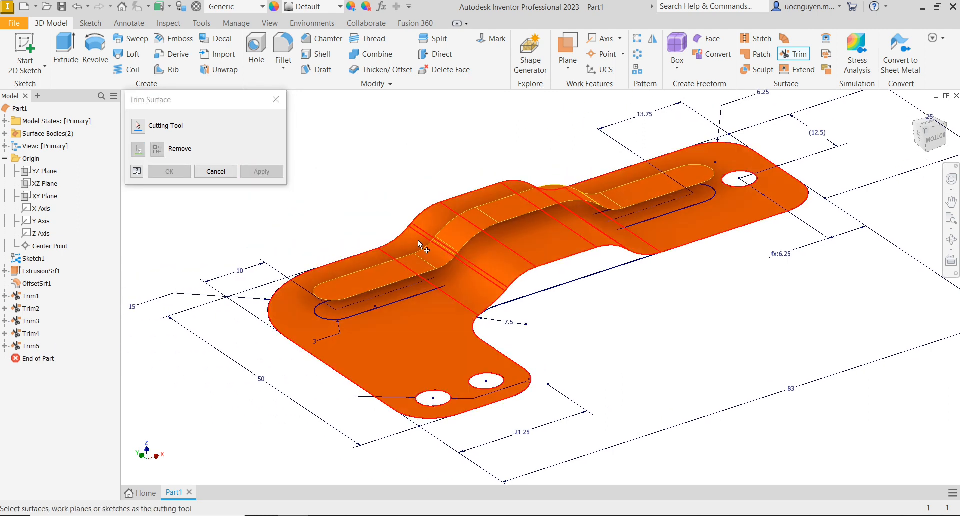
{"action": "left_click", "coordinate": [413, 296]}
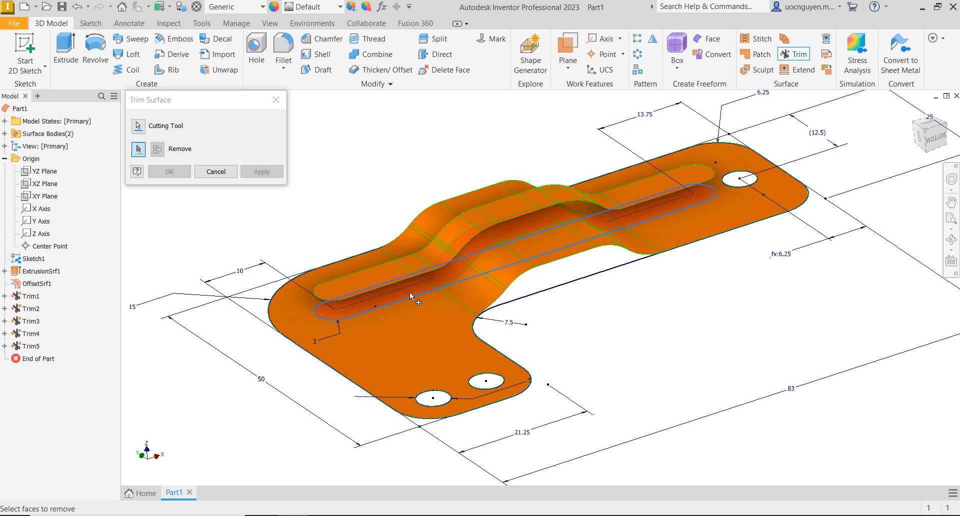
{"action": "left_click", "coordinate": [412, 295]}
{"action": "left_click", "coordinate": [262, 171]}
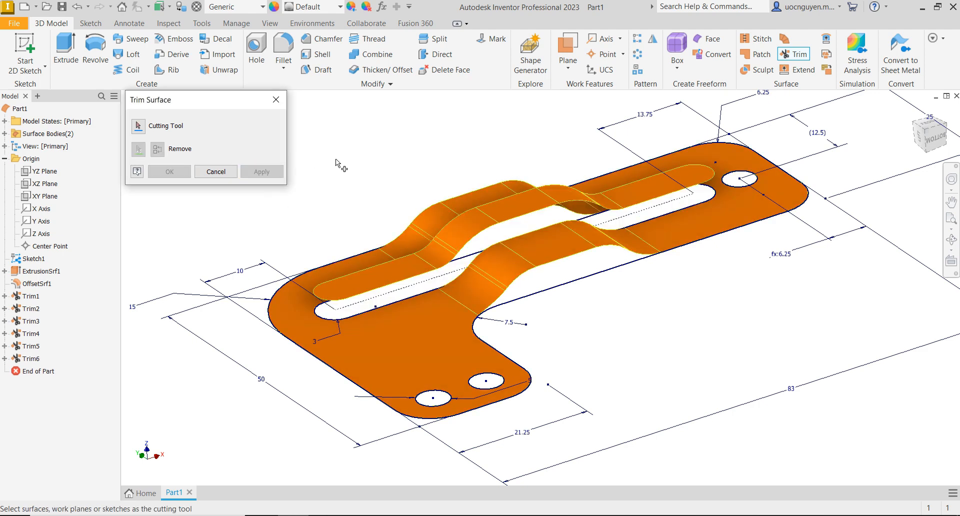
{"action": "left_click", "coordinate": [222, 172]}
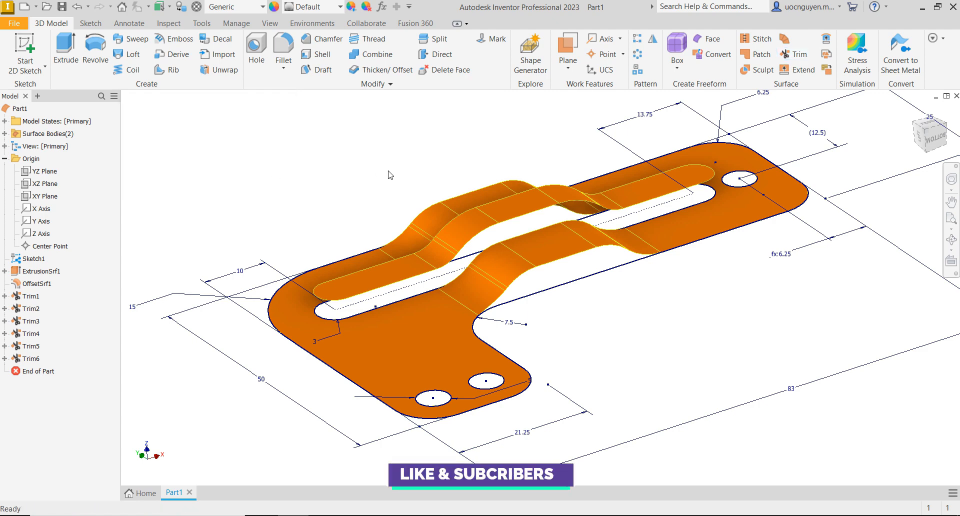
Extrude the slot contour symmetrically as a surface, 24.25 mm in total, through both the base and the raised strip.
{"action": "left_click", "coordinate": [65, 50]}
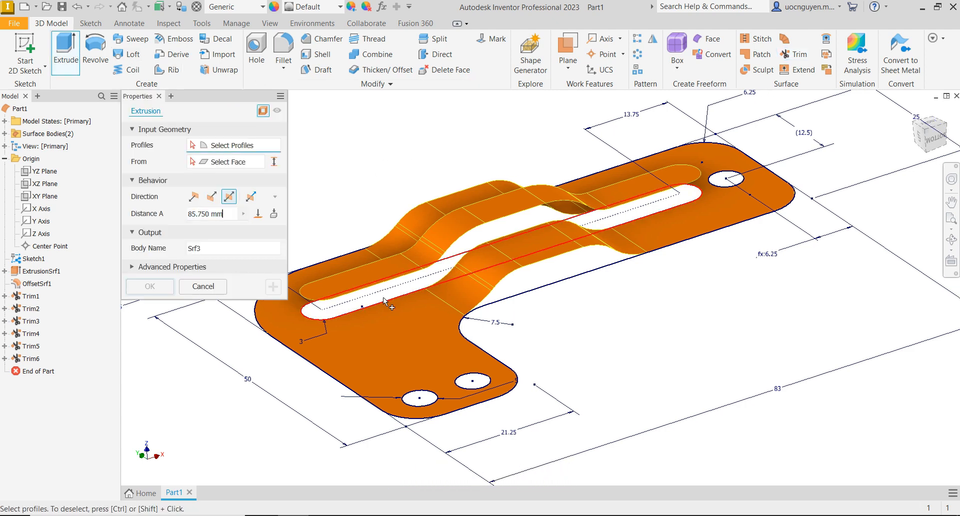
{"action": "left_click", "coordinate": [383, 297]}
{"action": "scroll", "coordinate": [537, 250], "scroll_direction": "up", "scroll_amount": 5}
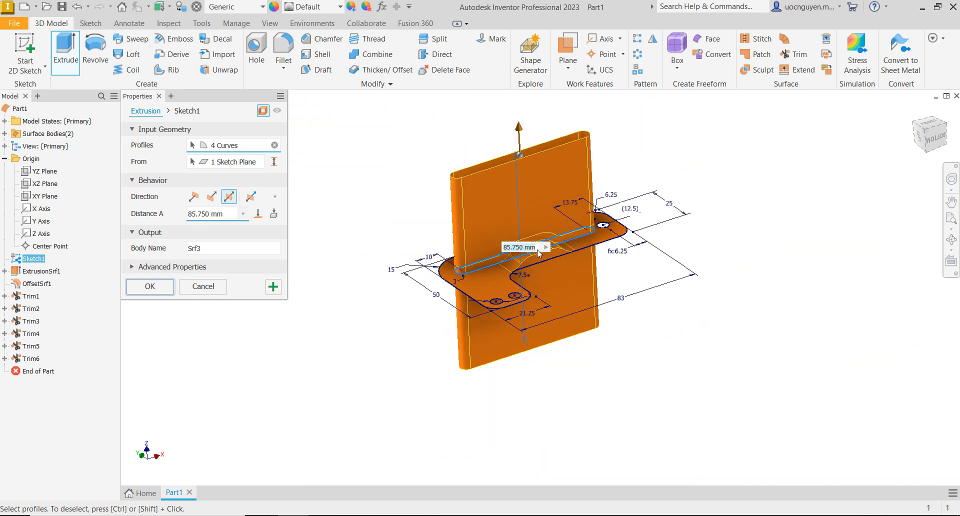
{"action": "left_click_drag", "start_coordinate": [520, 123], "coordinate": [524, 191]}
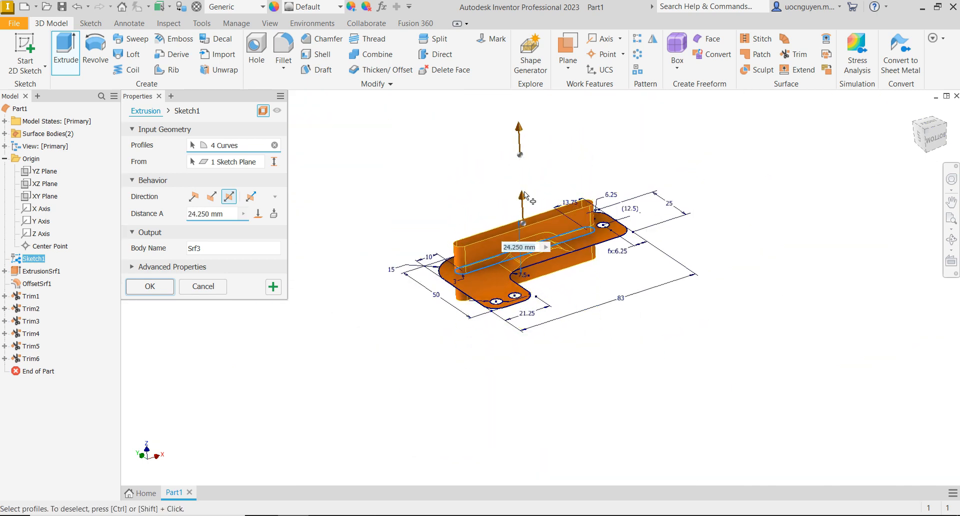
{"action": "left_click", "coordinate": [169, 286]}
{"action": "scroll", "coordinate": [477, 265], "scroll_direction": "down", "scroll_amount": 3}
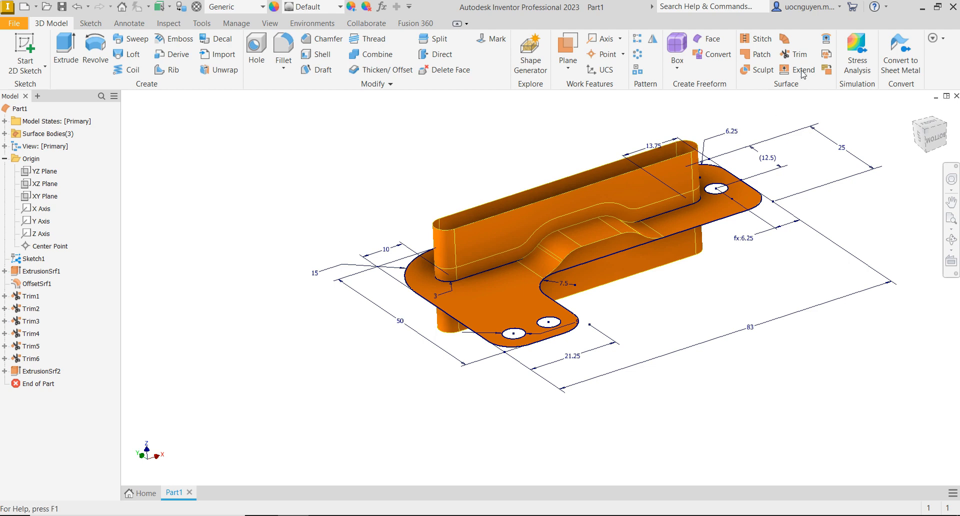
Trim the extruded slot wall with the base surface, removing the portion below the base.
{"action": "left_click", "coordinate": [795, 54]}
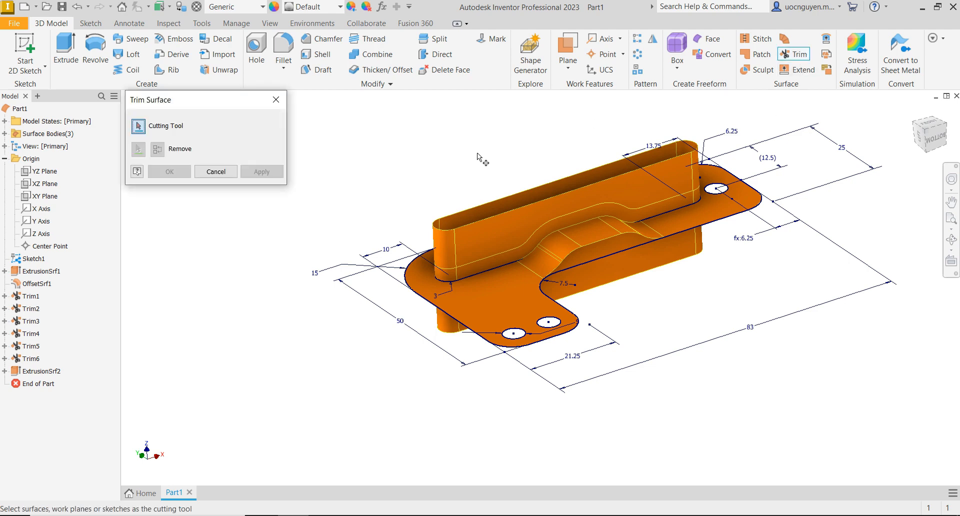
{"action": "middle_click_drag", "start_coordinate": [463, 152], "coordinate": [476, 178], "text": "shift"}
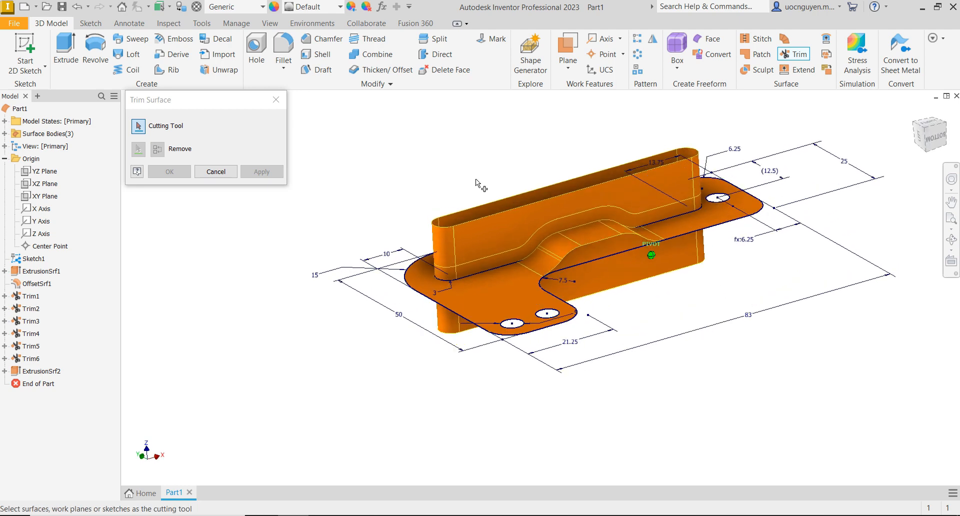
{"action": "left_click", "coordinate": [530, 283]}
{"action": "left_click", "coordinate": [455, 328]}
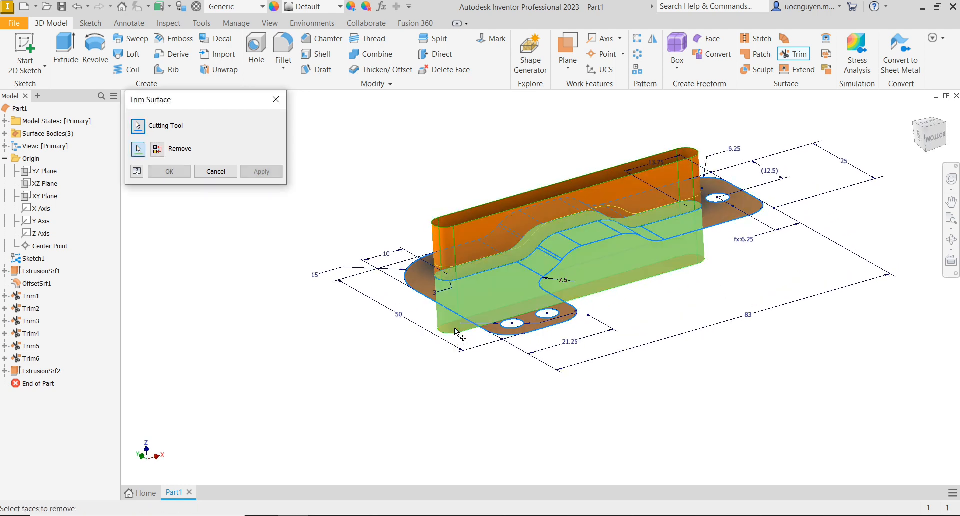
{"action": "left_click", "coordinate": [262, 171]}
Trim the slot wall with the raised offset strip, removing the portion above it.
{"action": "middle_click_drag", "start_coordinate": [376, 166], "coordinate": [440, 215], "text": "shift"}
{"action": "left_click", "coordinate": [493, 242]}
{"action": "left_click", "coordinate": [451, 231]}
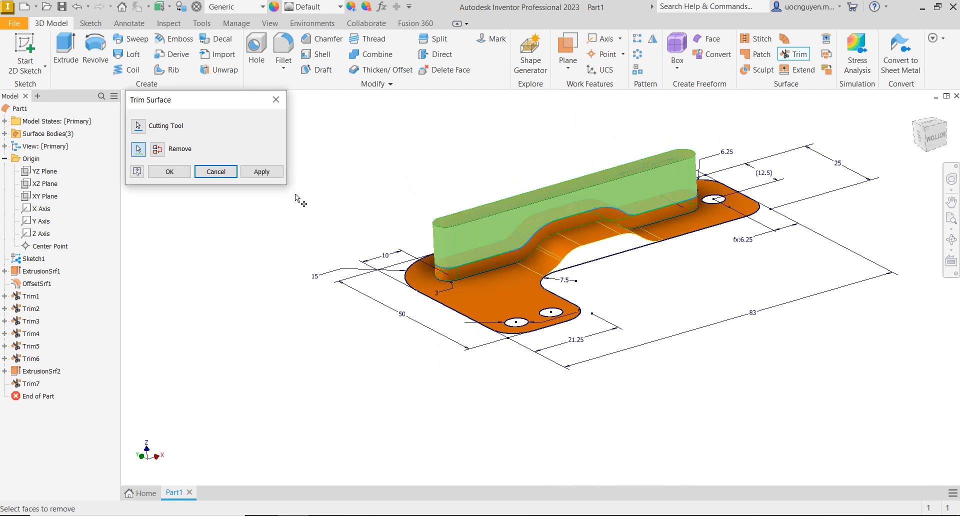
{"action": "left_click", "coordinate": [277, 176]}
{"action": "mouse_move", "coordinate": [336, 180]}
{"action": "middle_mouse_down", "text": "shift"}
{"action": "mouse_move", "coordinate": [445, 183]}
{"action": "mouse_move", "coordinate": [436, 184]}
{"action": "middle_mouse_up", "text": "shift"}
{"action": "left_click", "coordinate": [226, 173]}
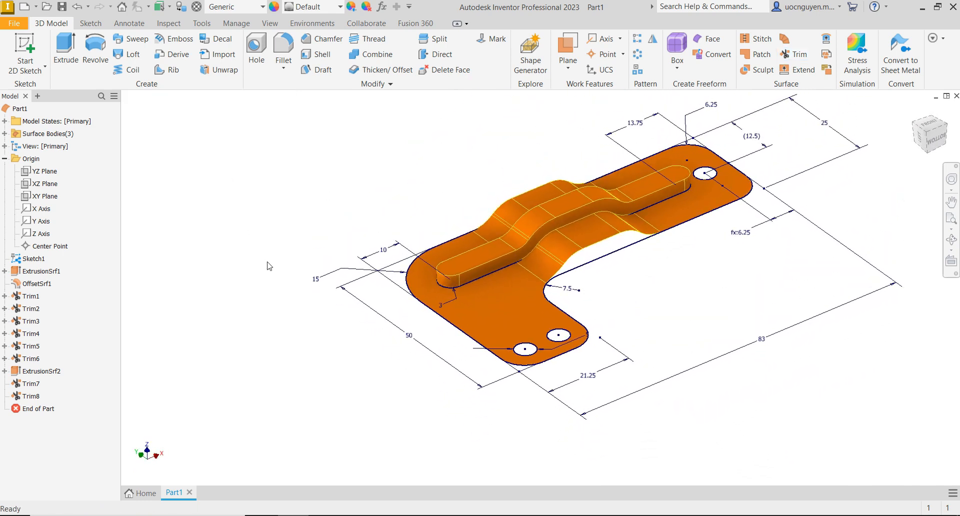
Hide the profile sketch and stitch the base, slot wall and raised strip together with a 0.254 mm maximum tolerance.
{"action": "right_click", "coordinate": [38, 259]}
{"action": "left_click", "coordinate": [86, 387]}
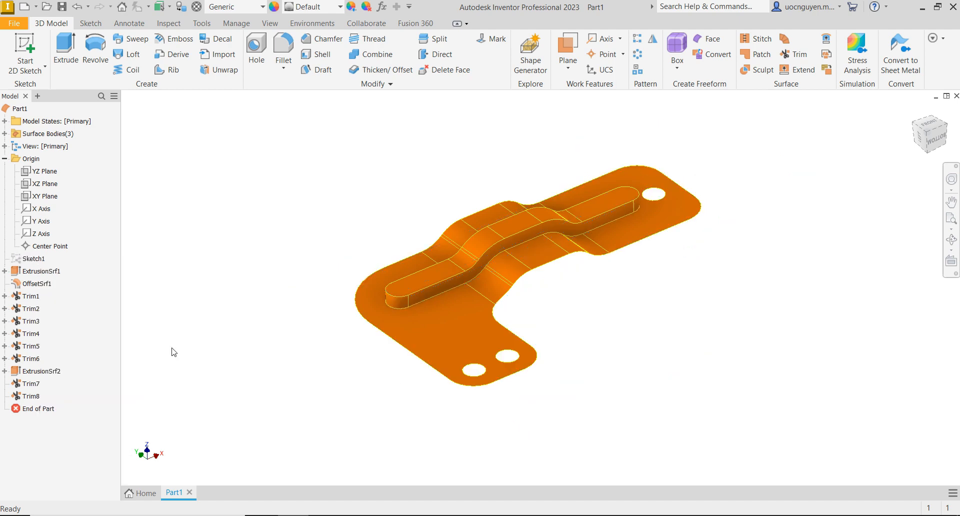
{"action": "mouse_move", "coordinate": [414, 214]}
{"action": "middle_mouse_down", "text": "shift"}
{"action": "mouse_move", "coordinate": [416, 186]}
{"action": "mouse_move", "coordinate": [396, 188]}
{"action": "mouse_move", "coordinate": [413, 230]}
{"action": "mouse_move", "coordinate": [425, 171]}
{"action": "mouse_move", "coordinate": [414, 184]}
{"action": "mouse_move", "coordinate": [428, 180]}
{"action": "middle_mouse_up", "text": "shift"}
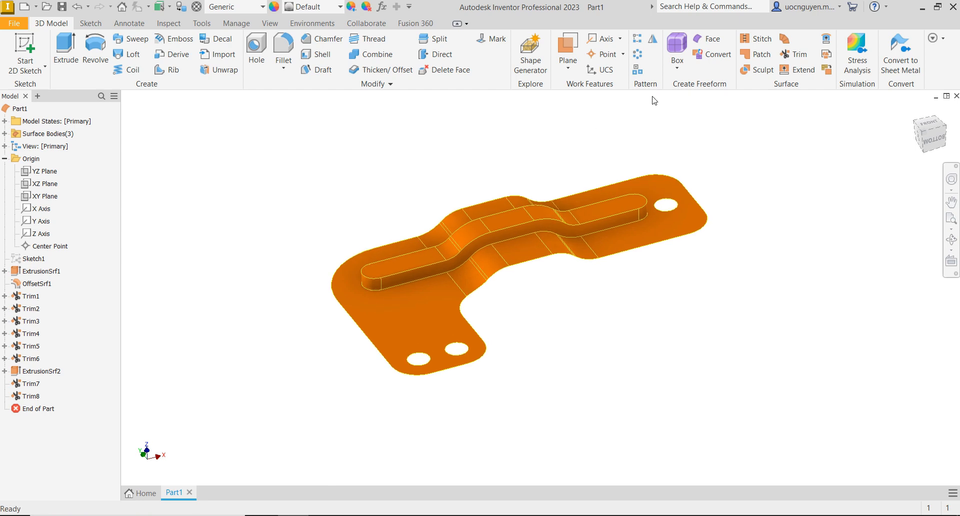
{"action": "left_click", "coordinate": [770, 42]}
{"action": "left_click_drag", "start_coordinate": [288, 110], "coordinate": [776, 356]}
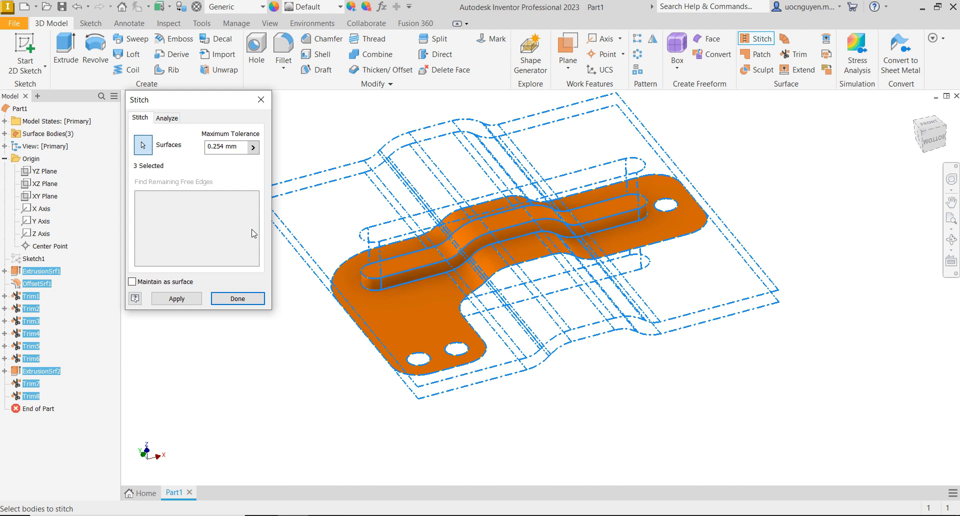
{"action": "left_click", "coordinate": [201, 298]}
{"action": "left_click", "coordinate": [238, 299]}
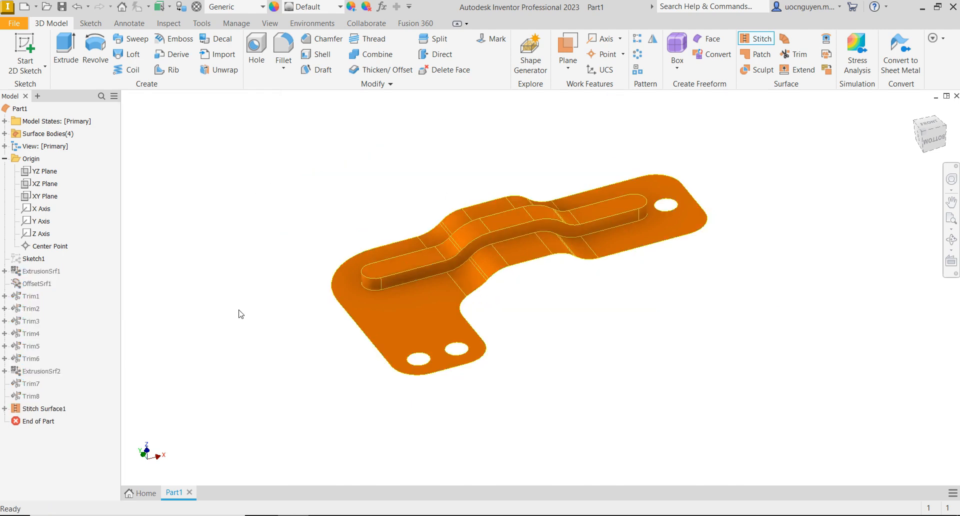
Fillet the rib's upper edge loop and the edge loop at its base, each with a 3 mm radius.
{"action": "left_click", "coordinate": [283, 47]}
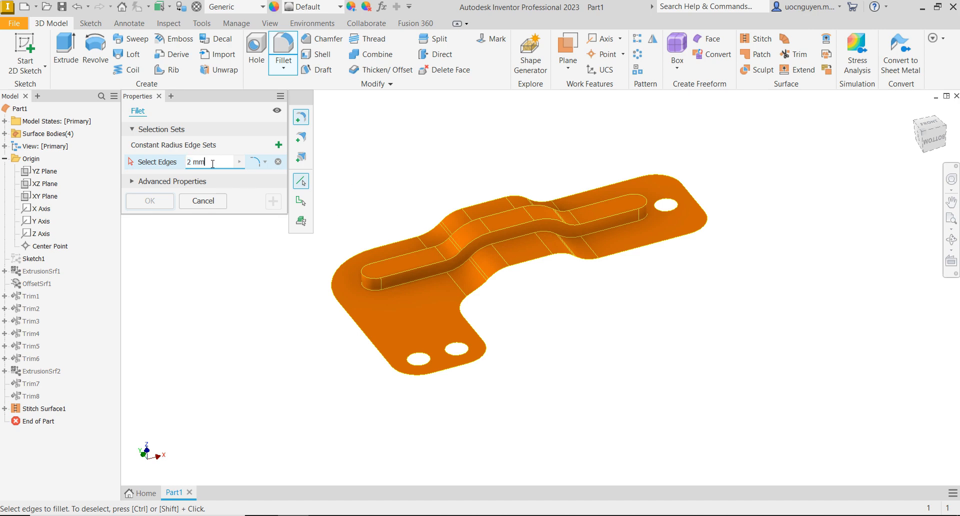
{"action": "type", "text": "3"}
{"action": "left_click", "coordinate": [385, 256]}
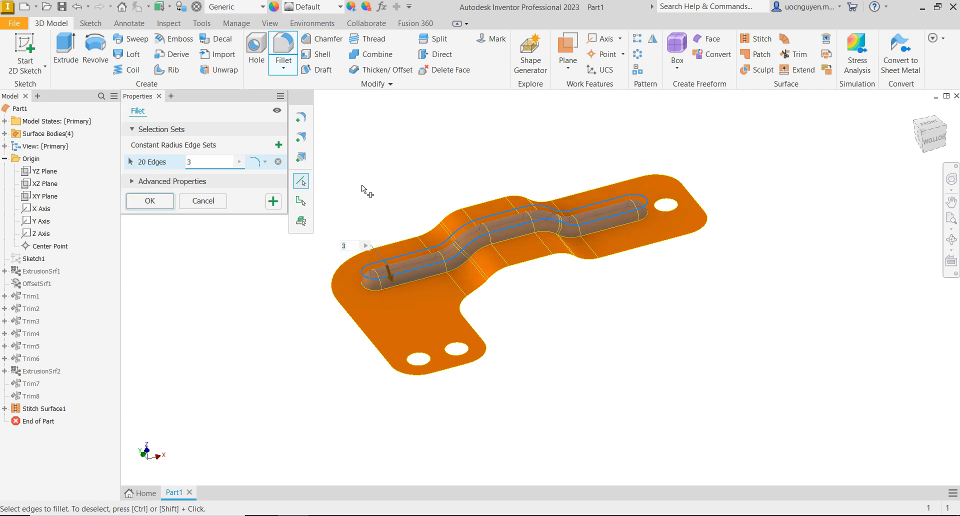
{"action": "left_click", "coordinate": [272, 202]}
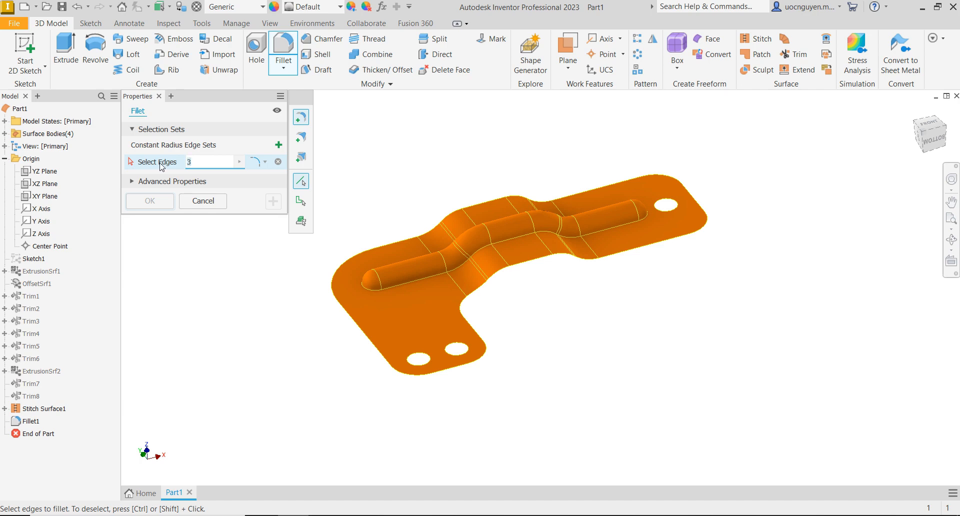
{"action": "left_click", "coordinate": [392, 284]}
{"action": "left_click", "coordinate": [165, 207]}
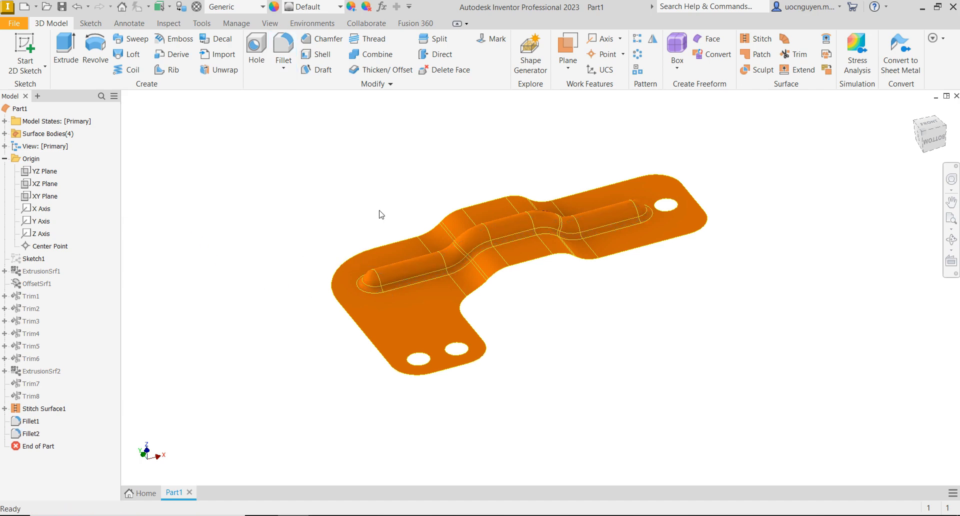
Assign the Lead material to the part from the Inventor Material Library.
{"action": "mouse_move", "coordinate": [397, 202]}
{"action": "middle_mouse_down", "text": "shift"}
{"action": "mouse_move", "coordinate": [407, 220]}
{"action": "mouse_move", "coordinate": [388, 189]}
{"action": "mouse_move", "coordinate": [409, 197]}
{"action": "mouse_move", "coordinate": [414, 188]}
{"action": "middle_mouse_up", "text": "shift"}
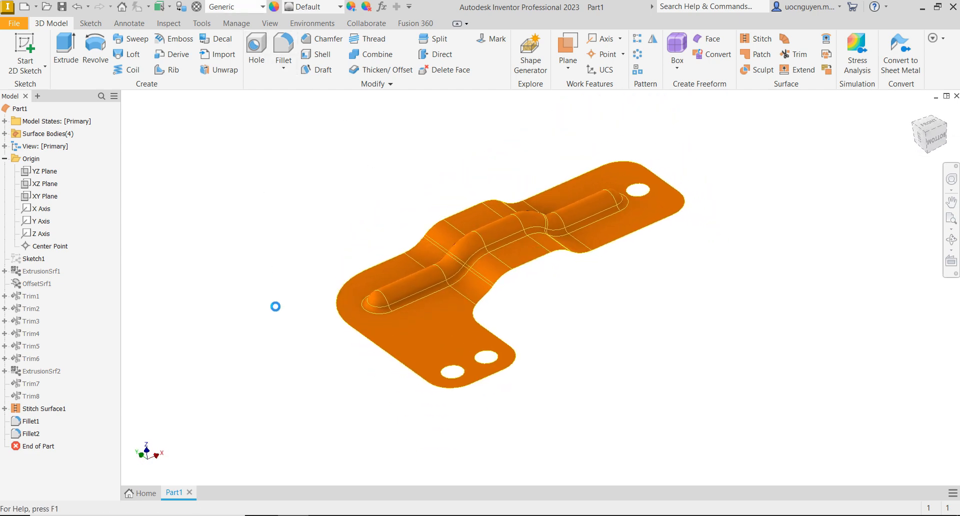
{"action": "scroll", "coordinate": [266, 314], "scroll_direction": "down", "scroll_amount": 3}
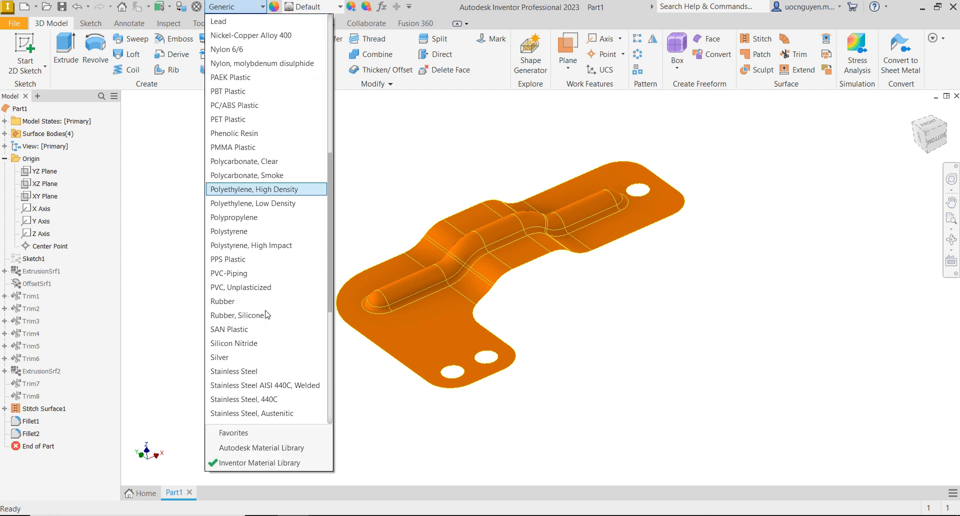
{"action": "scroll", "coordinate": [267, 314], "scroll_direction": "up", "scroll_amount": 2}
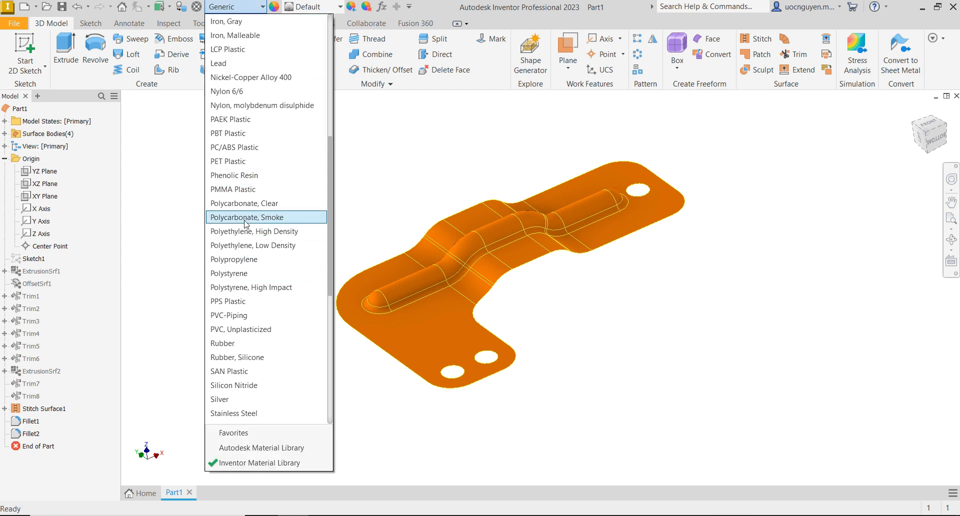
{"action": "left_click", "coordinate": [235, 105]}
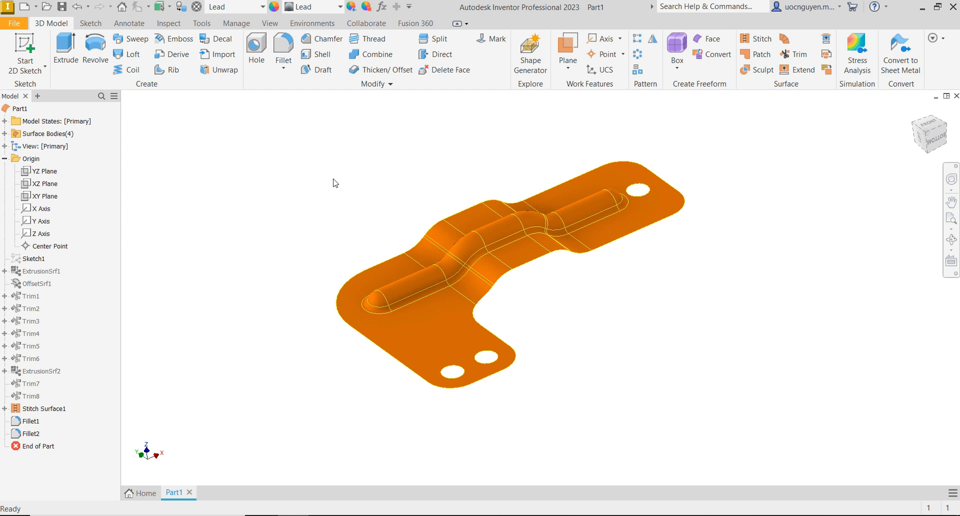
Offset all faces of the filleted body by 0.5 mm as a separate surface below the part.
{"action": "left_click", "coordinate": [378, 72]}
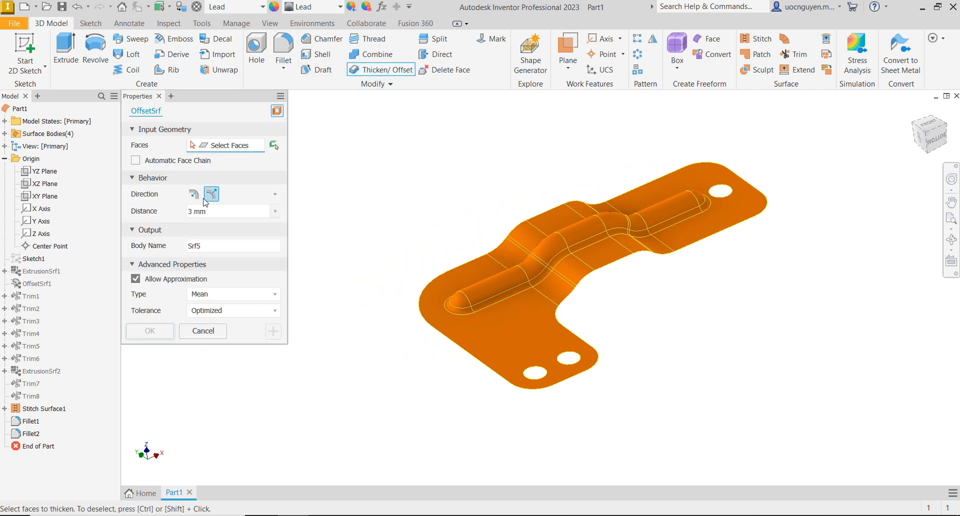
{"action": "left_click_drag", "start_coordinate": [208, 212], "coordinate": [166, 216]}
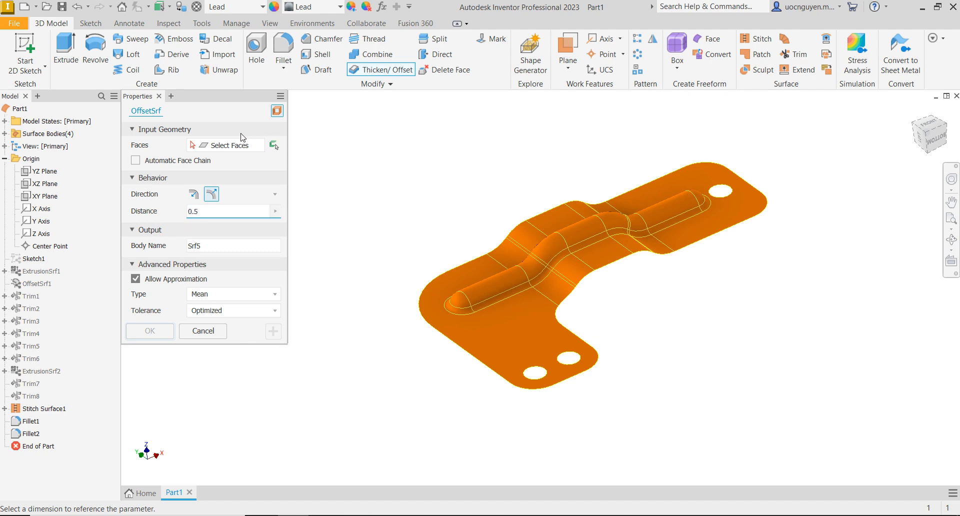
{"action": "left_click", "coordinate": [220, 148]}
{"action": "left_click_drag", "start_coordinate": [373, 107], "coordinate": [851, 439]}
{"action": "left_click", "coordinate": [935, 136]}
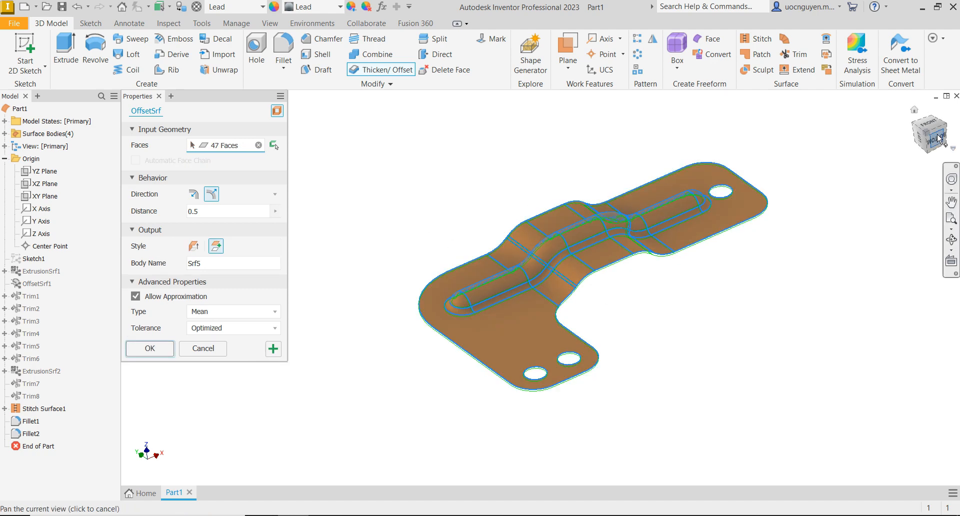
{"action": "scroll", "coordinate": [392, 303], "scroll_direction": "up", "scroll_amount": 3}
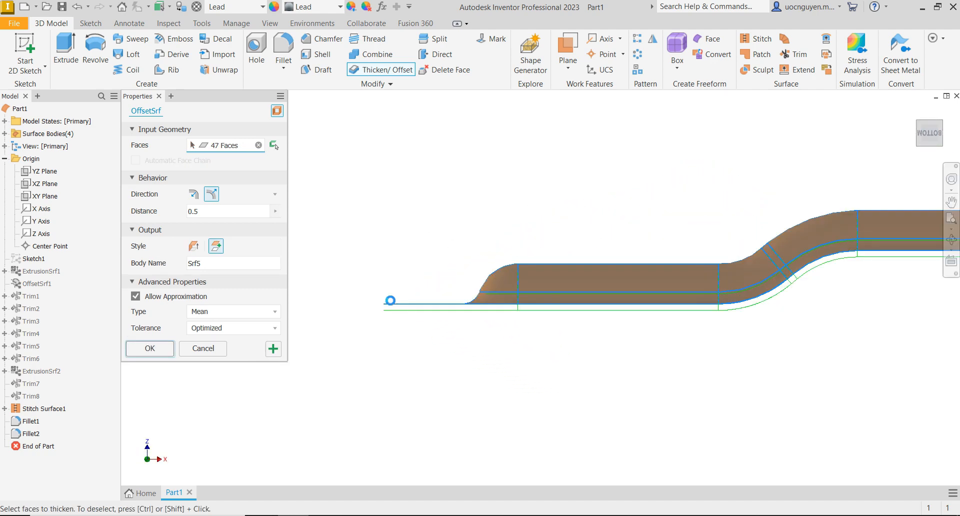
{"action": "scroll", "coordinate": [461, 277], "scroll_direction": "down", "scroll_amount": 3}
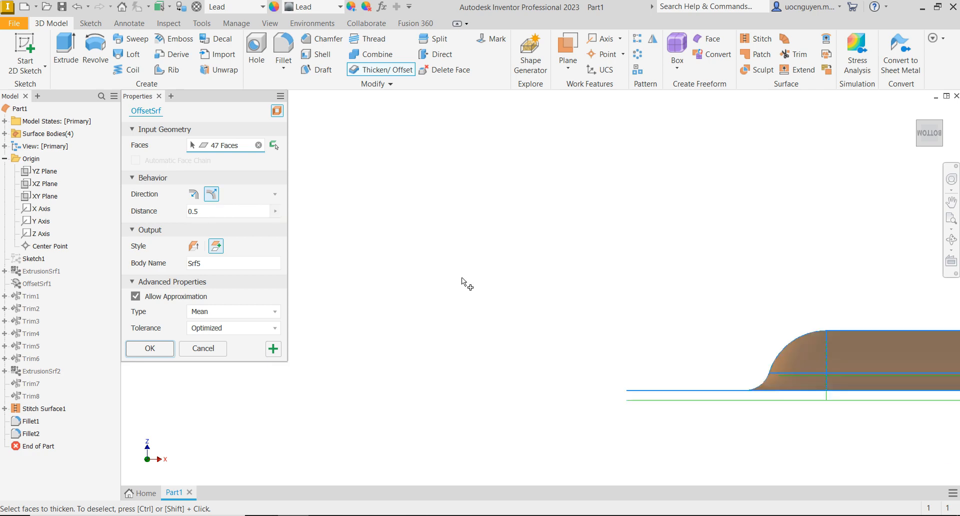
{"action": "scroll", "coordinate": [461, 277], "scroll_direction": "down", "scroll_amount": 3}
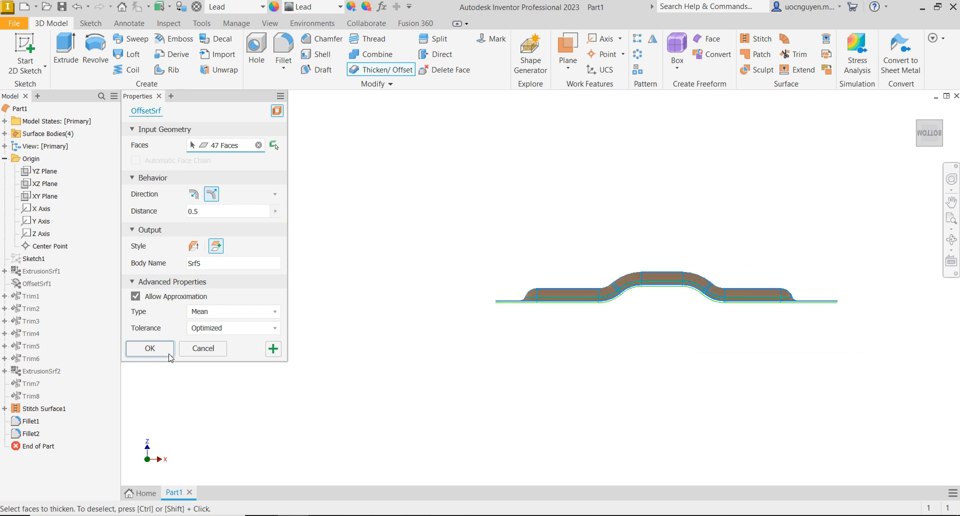
{"action": "left_click", "coordinate": [150, 349]}
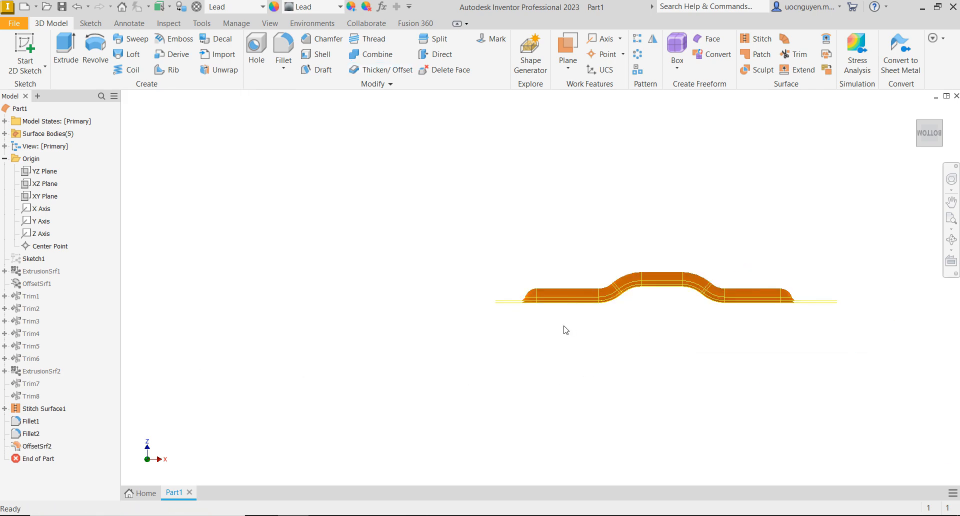
{"action": "scroll", "coordinate": [566, 330], "scroll_direction": "down", "scroll_amount": 3}
{"action": "scroll", "coordinate": [441, 294], "scroll_direction": "up", "scroll_amount": 3}
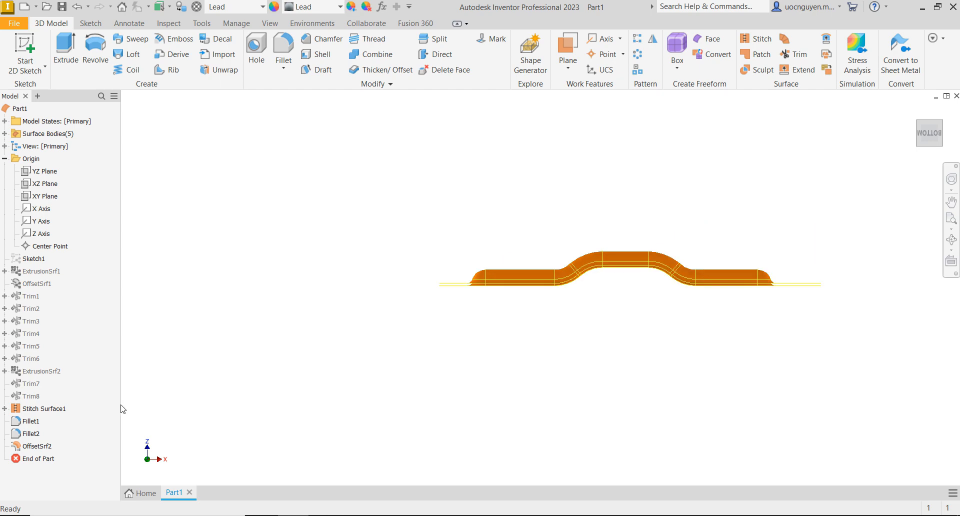
{"action": "right_click", "coordinate": [35, 445]}
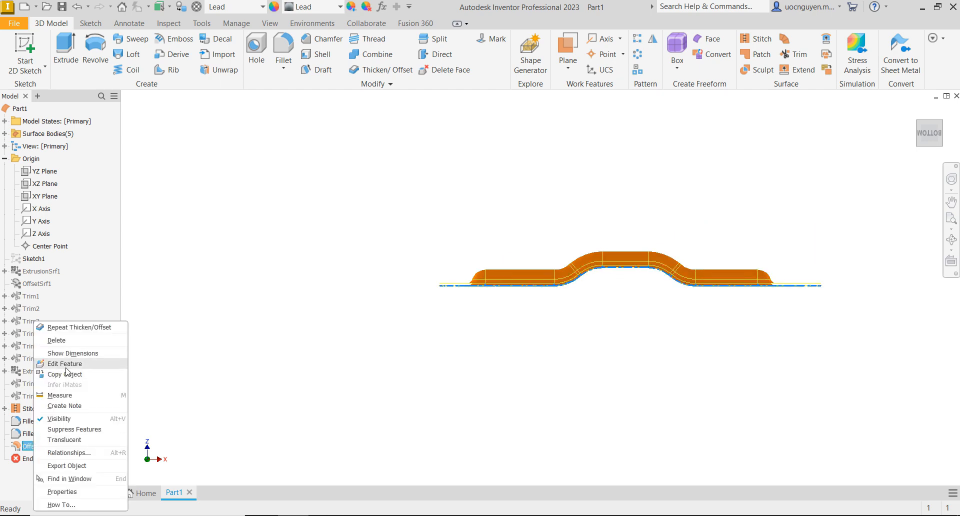
{"action": "left_click", "coordinate": [65, 363]}
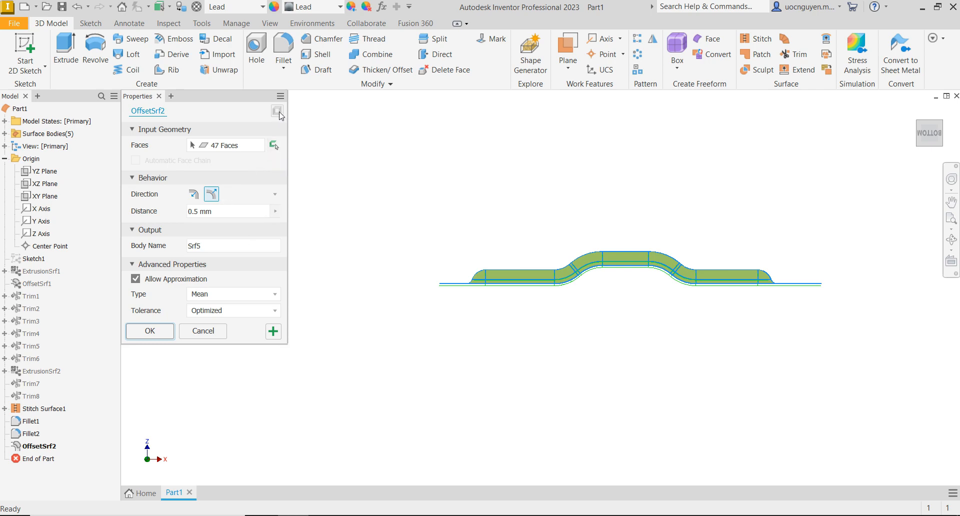
{"action": "left_click", "coordinate": [203, 331]}
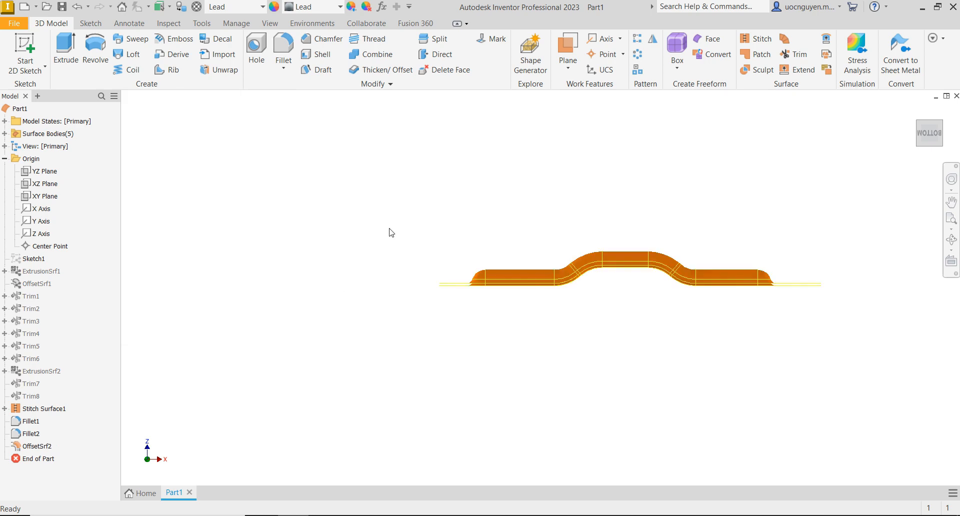
Inspect the gap at the part's outer edge and delete the 0.5 mm offset surface.
{"action": "middle_click_drag", "start_coordinate": [388, 231], "coordinate": [429, 270], "text": "shift"}
{"action": "scroll", "coordinate": [447, 310], "scroll_direction": "up", "scroll_amount": 5}
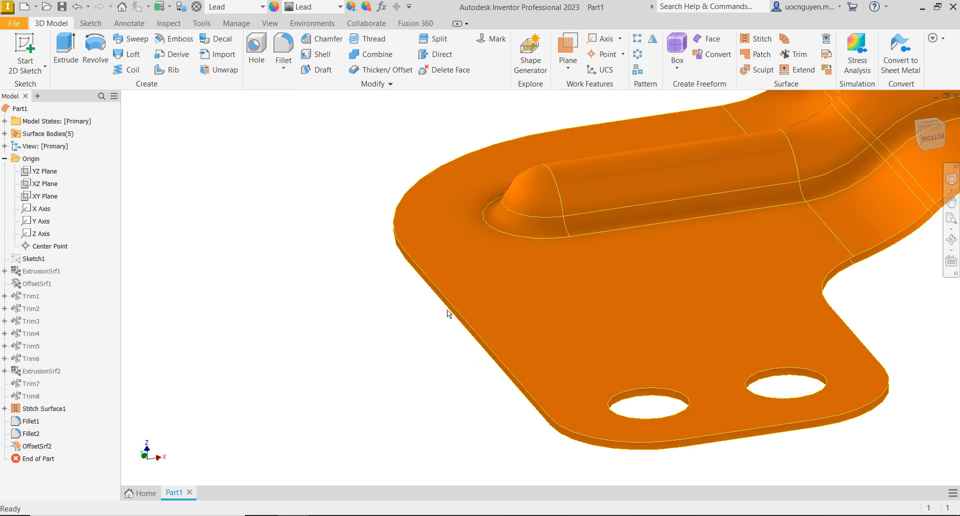
{"action": "scroll", "coordinate": [384, 247], "scroll_direction": "down", "scroll_amount": 6}
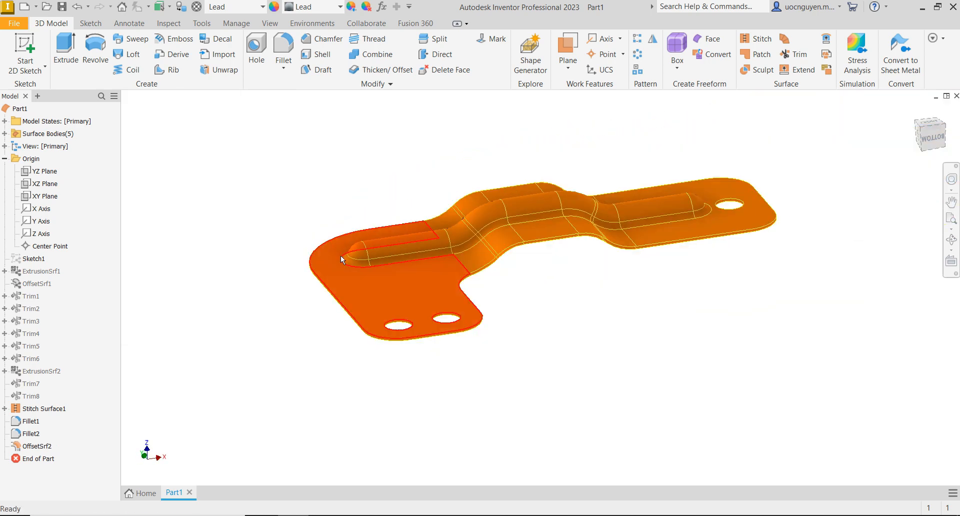
{"action": "middle_click_drag", "start_coordinate": [341, 256], "coordinate": [317, 273], "text": "shift"}
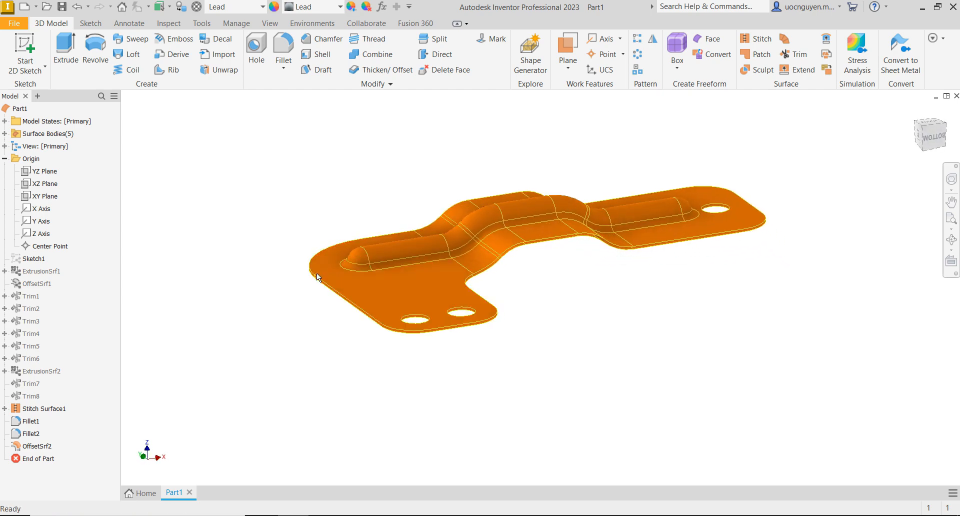
{"action": "right_click", "coordinate": [36, 446]}
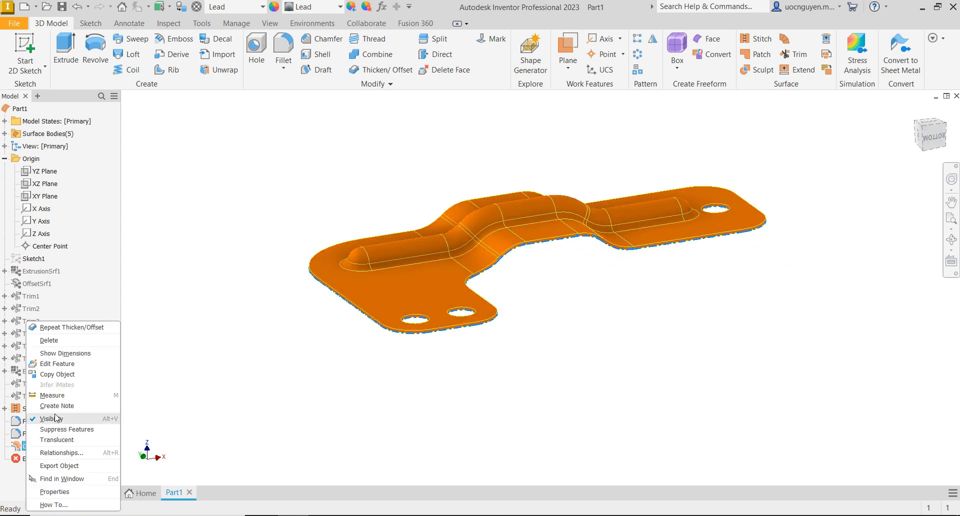
{"action": "left_click", "coordinate": [65, 340]}
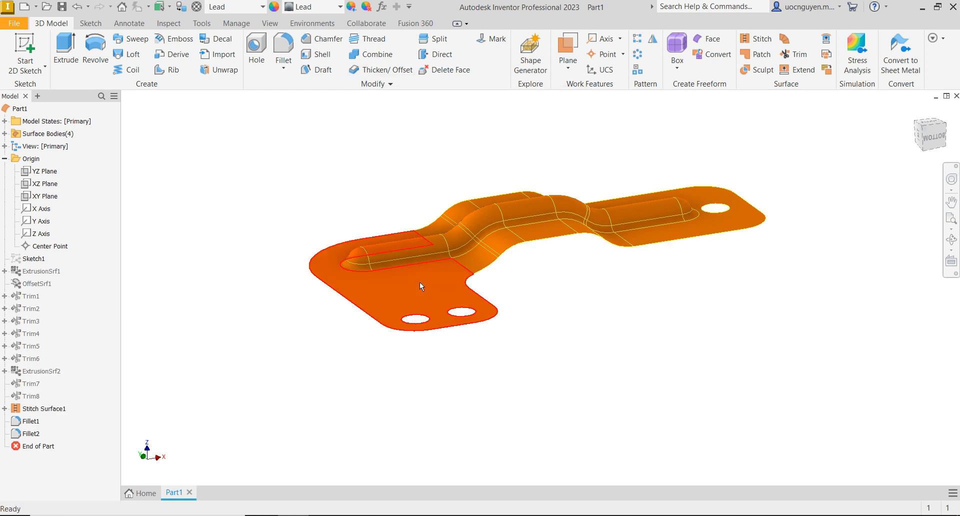
Thicken all faces of the stitched, filleted surface by 0.5 mm into a solid body.
{"action": "left_click", "coordinate": [50, 409]}
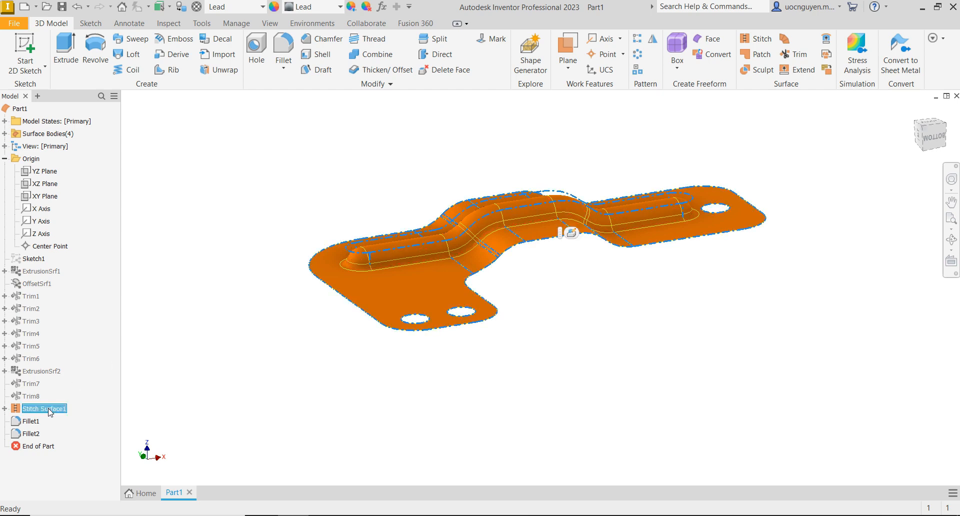
{"action": "left_click", "coordinate": [380, 70]}
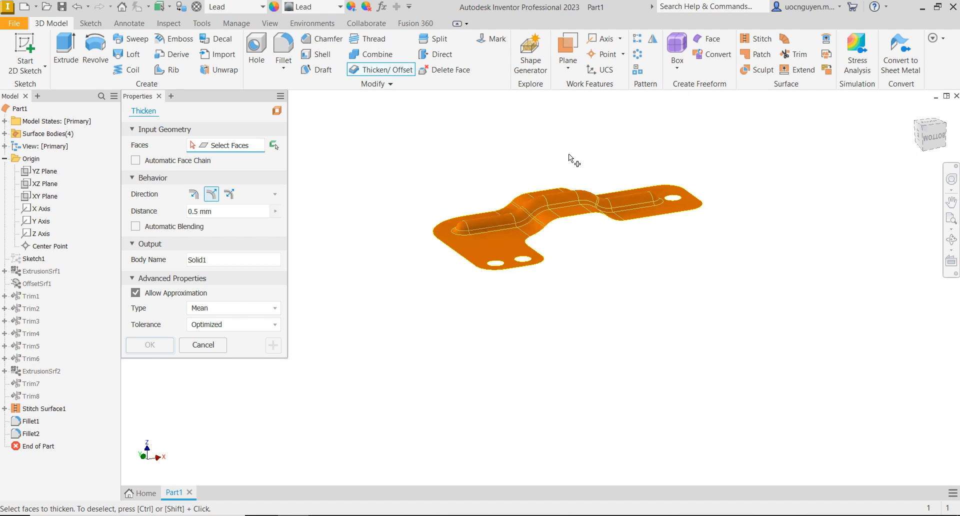
{"action": "scroll", "coordinate": [568, 155], "scroll_direction": "up", "scroll_amount": 3}
{"action": "left_click_drag", "start_coordinate": [376, 135], "coordinate": [785, 420]}
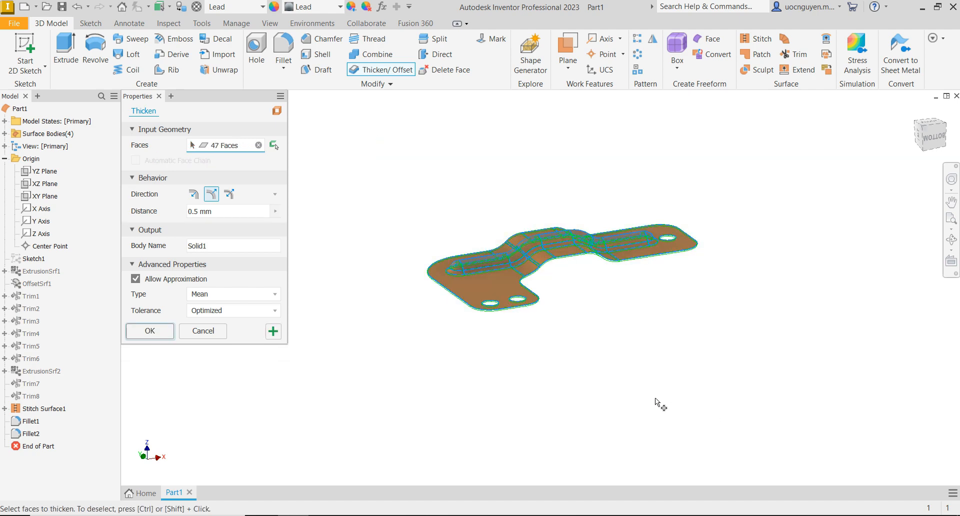
{"action": "left_click", "coordinate": [931, 135]}
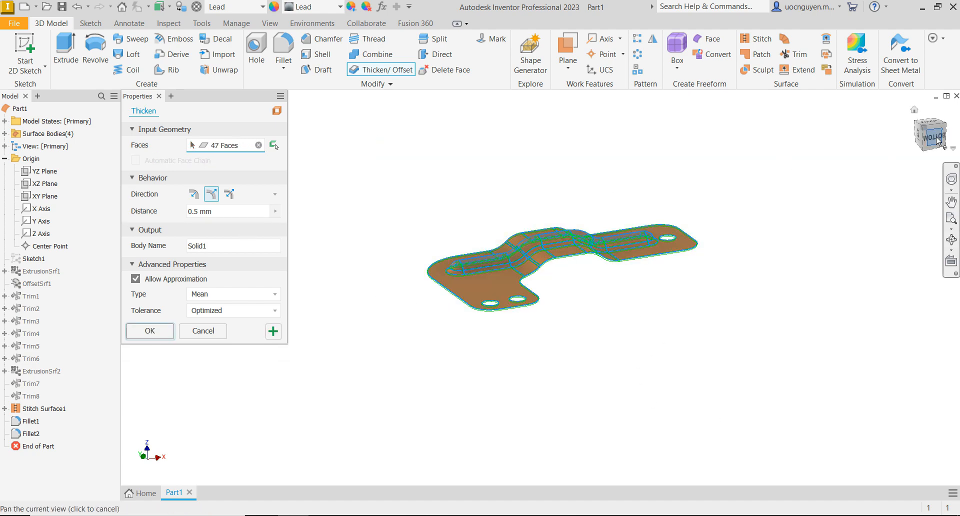
{"action": "scroll", "coordinate": [403, 305], "scroll_direction": "down", "scroll_amount": 5}
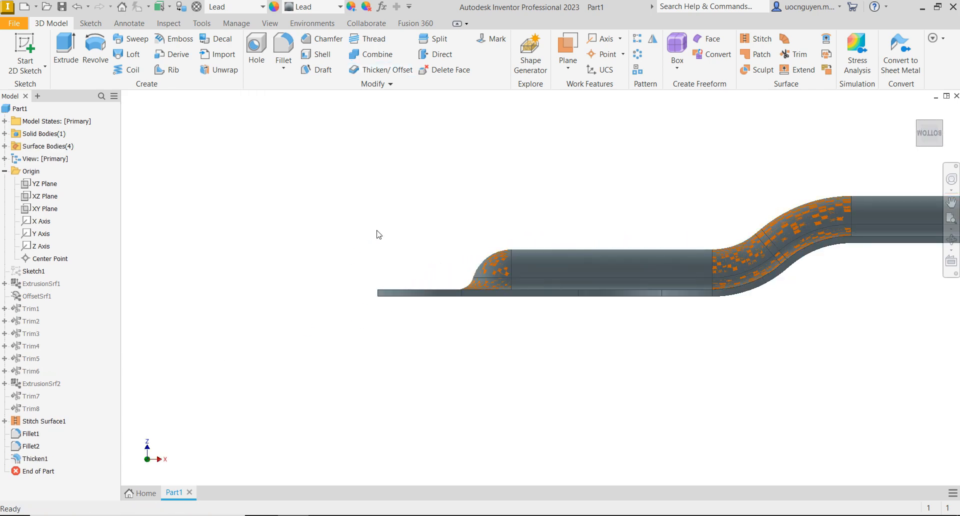
Edit the thicken feature and flip its direction to the opposite side of the surface.
{"action": "scroll", "coordinate": [377, 231], "scroll_direction": "up", "scroll_amount": 4}
{"action": "middle_click_drag", "start_coordinate": [393, 226], "coordinate": [385, 272], "text": "shift"}
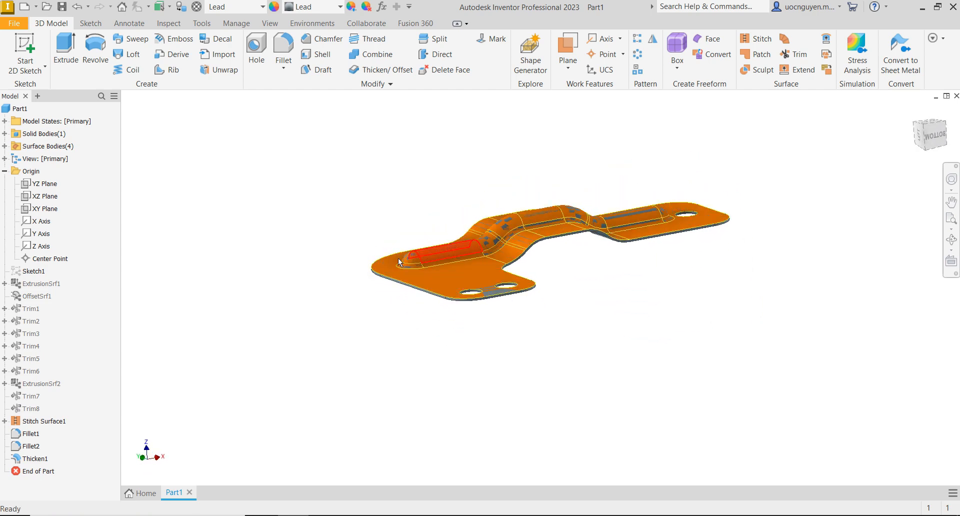
{"action": "scroll", "coordinate": [377, 279], "scroll_direction": "down", "scroll_amount": 5}
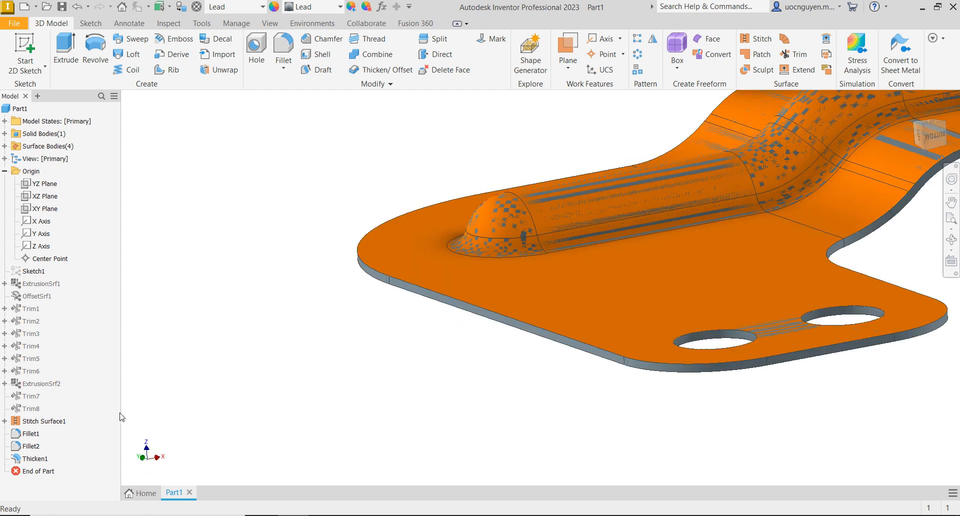
{"action": "right_click", "coordinate": [36, 462]}
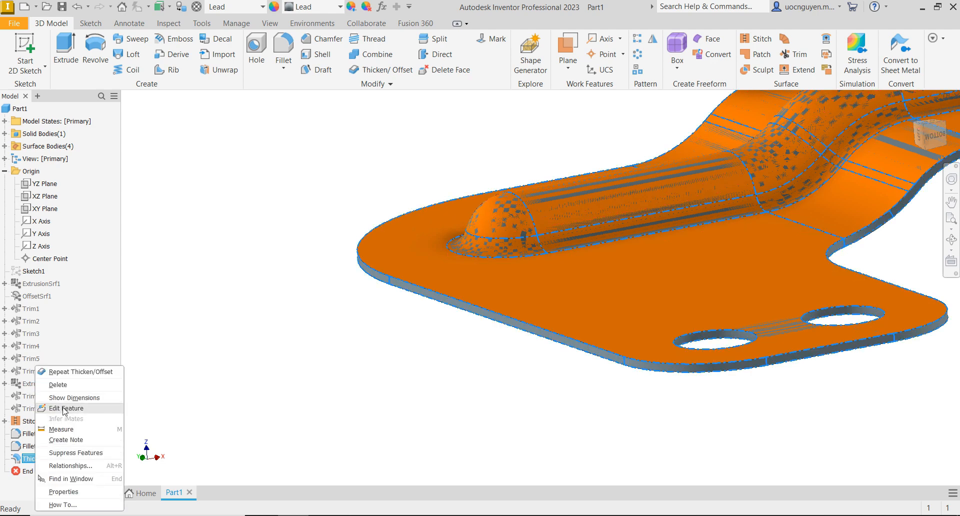
{"action": "left_click", "coordinate": [60, 406]}
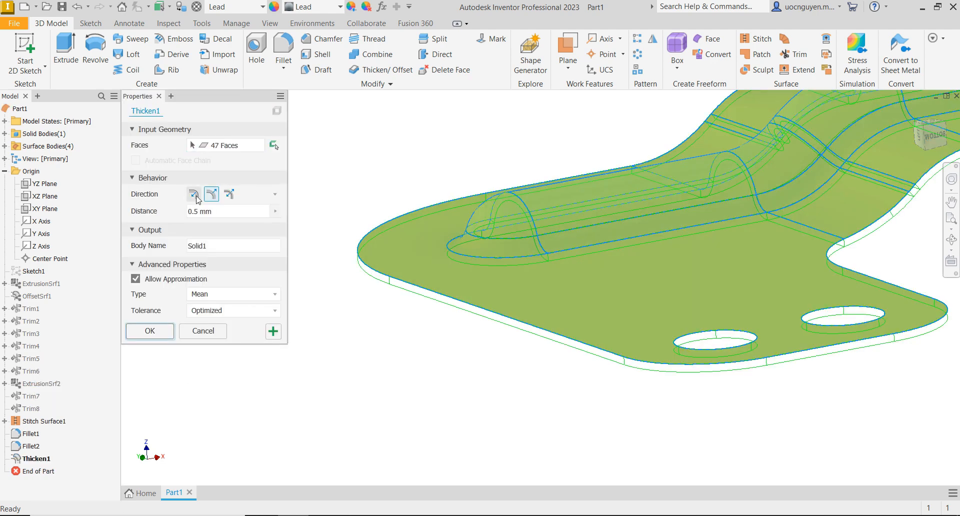
{"action": "left_click", "coordinate": [194, 194]}
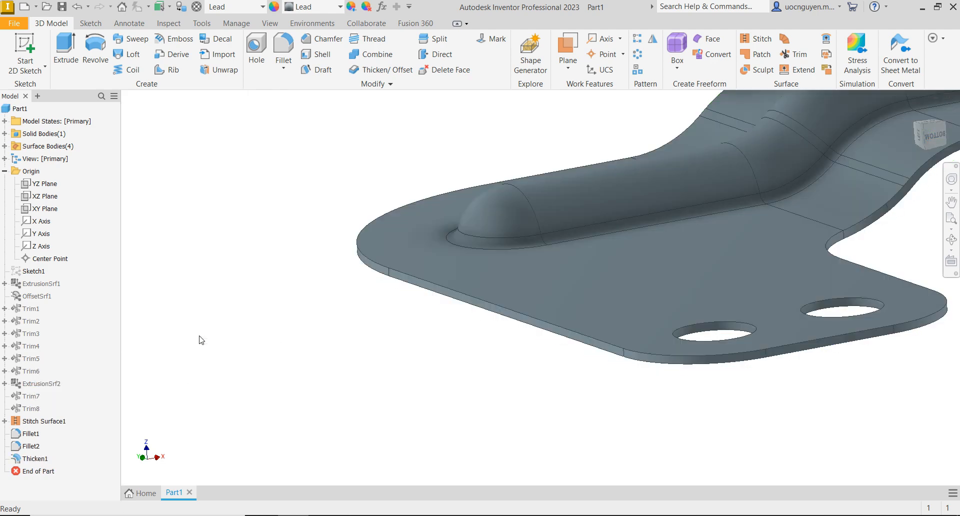
Examine the finished solid at an angle and face-on, including the rib, bends and mounting holes.
{"action": "scroll", "coordinate": [271, 297], "scroll_direction": "up", "scroll_amount": 5}
{"action": "middle_click_drag", "start_coordinate": [308, 210], "coordinate": [266, 210], "text": "shift"}
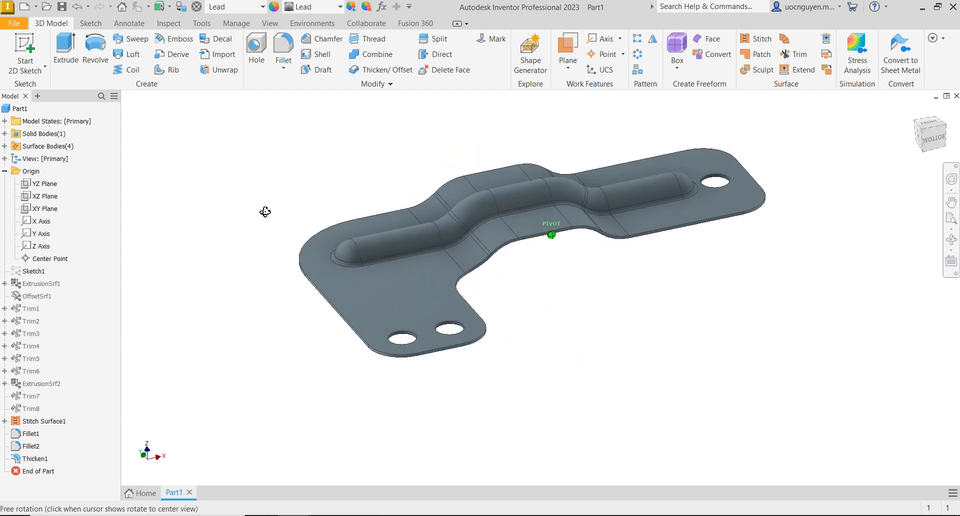
{"action": "middle_click_drag", "start_coordinate": [637, 246], "coordinate": [641, 277]}
{"action": "left_click", "coordinate": [931, 125]}
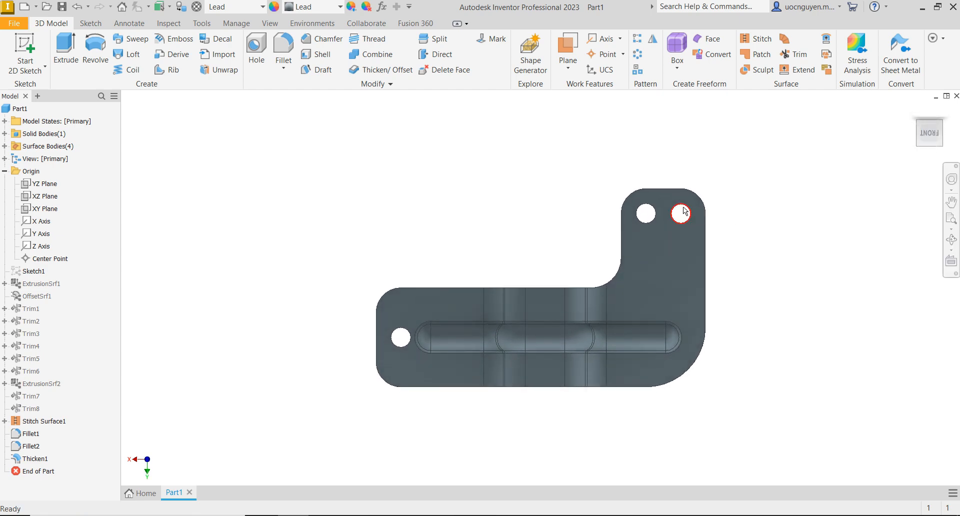
{"action": "scroll", "coordinate": [680, 207], "scroll_direction": "down", "scroll_amount": 6}
{"action": "scroll", "coordinate": [680, 207], "scroll_direction": "up", "scroll_amount": 2}
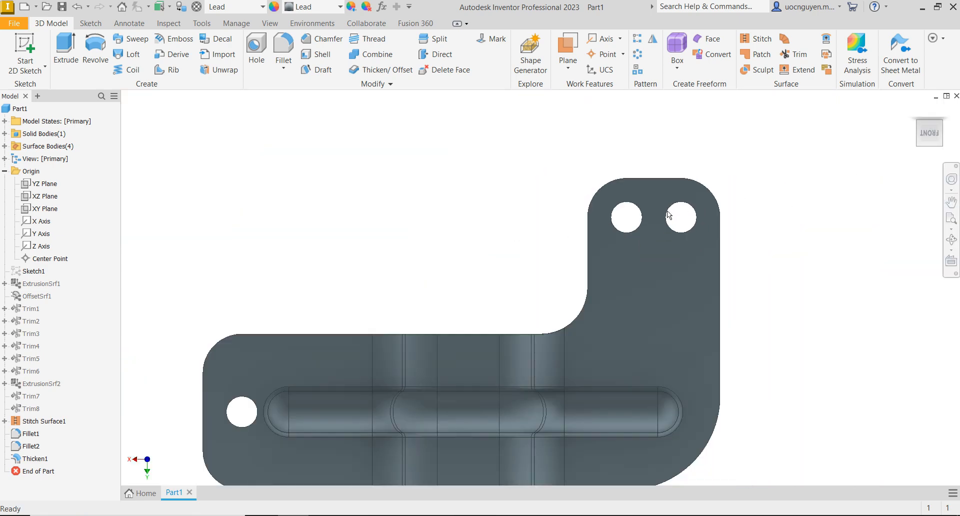
{"action": "mouse_move", "coordinate": [495, 256]}
{"action": "middle_mouse_down"}
{"action": "mouse_move", "coordinate": [513, 212]}
{"action": "mouse_move", "coordinate": [483, 213]}
{"action": "mouse_move", "coordinate": [654, 240]}
{"action": "mouse_move", "coordinate": [511, 241]}
{"action": "mouse_move", "coordinate": [473, 229]}
{"action": "mouse_move", "coordinate": [485, 228]}
{"action": "middle_mouse_up"}
{"action": "scroll", "coordinate": [512, 212], "scroll_direction": "up", "scroll_amount": 4}
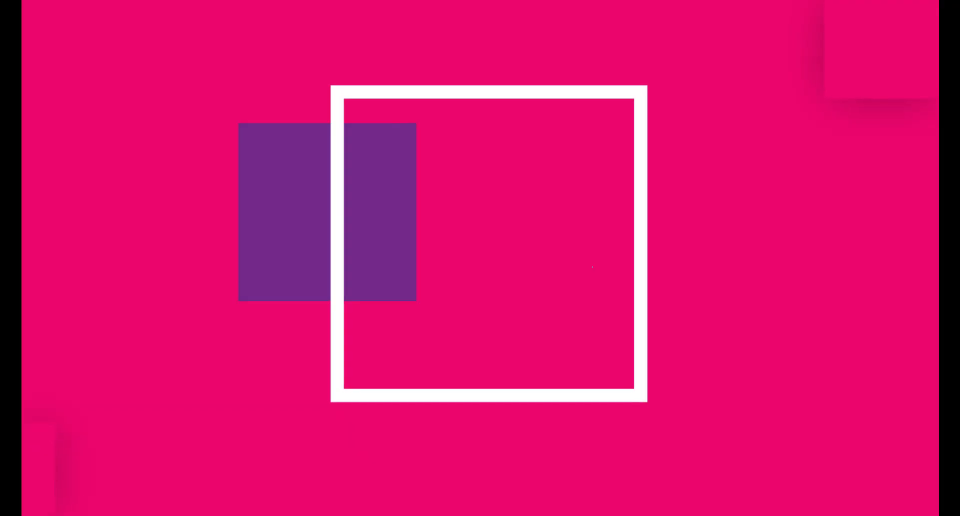